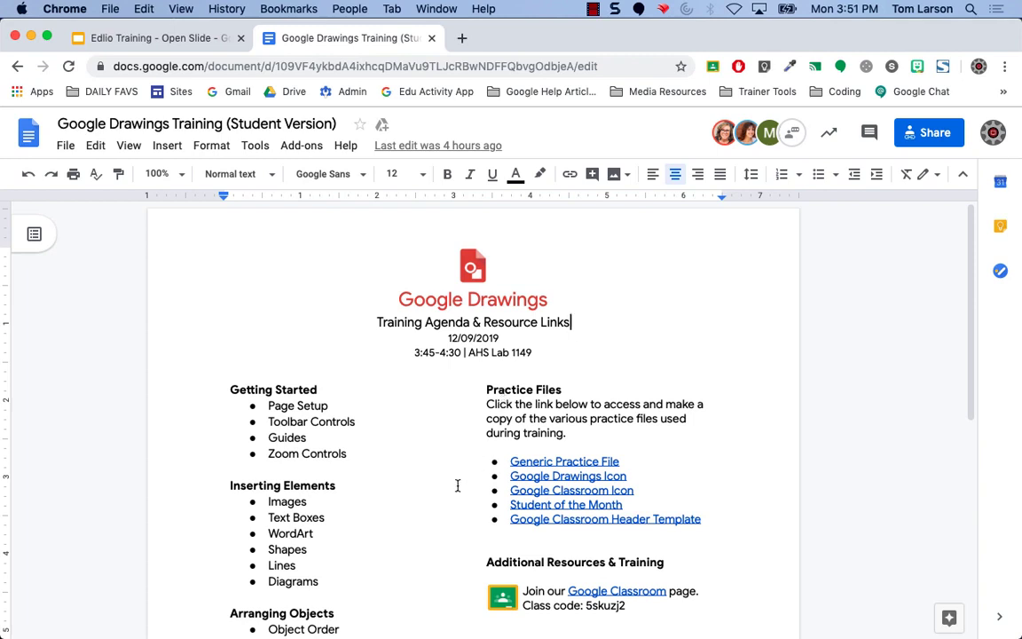
Open the Generic Practice File link from the training agenda and make a personal copy of the drawing.
left_click(563, 461)
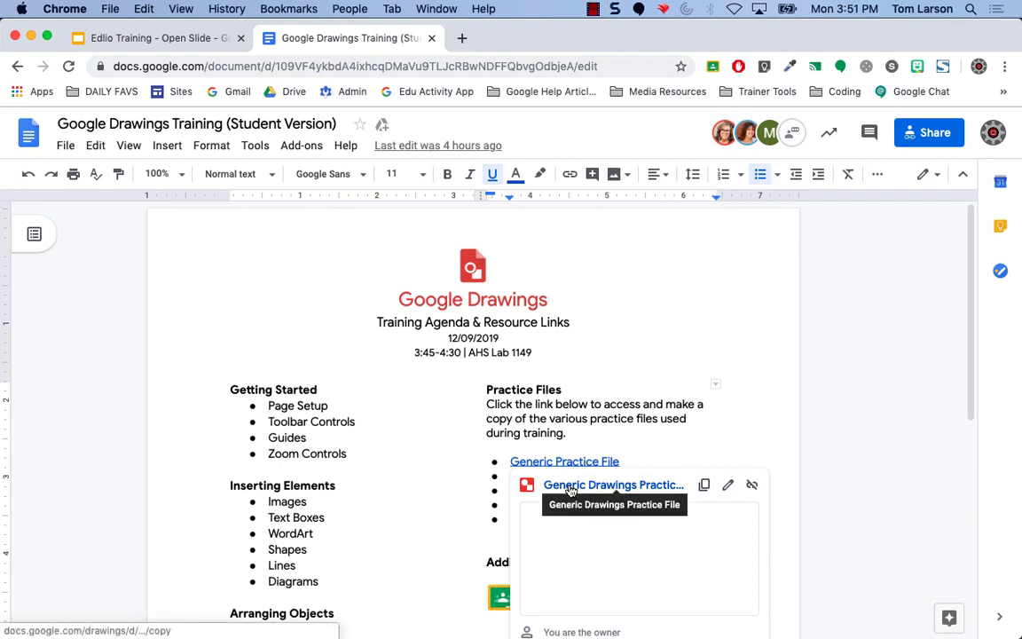
left_click(570, 486)
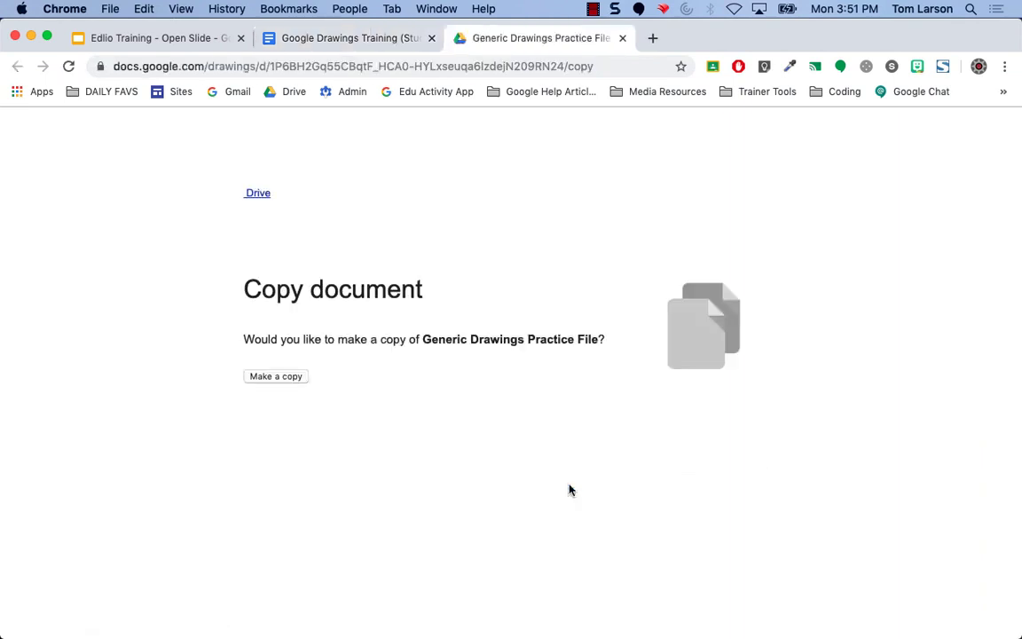
left_click(266, 378)
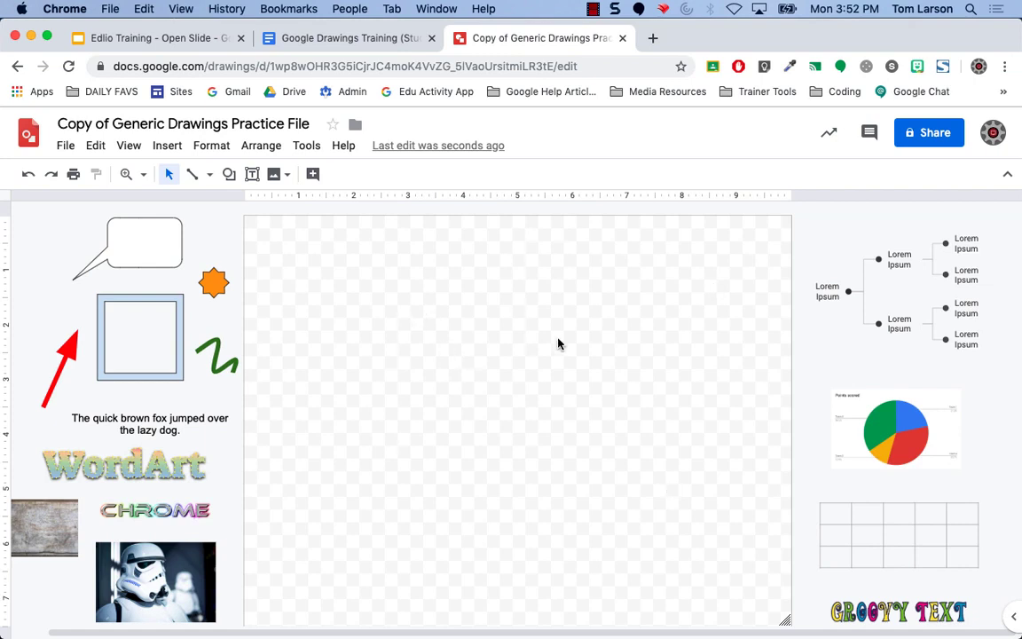
Move the orange star to the middle of the canvas and return it to the workspace beside the canvas.
left_click_drag(211, 282, 519, 402)
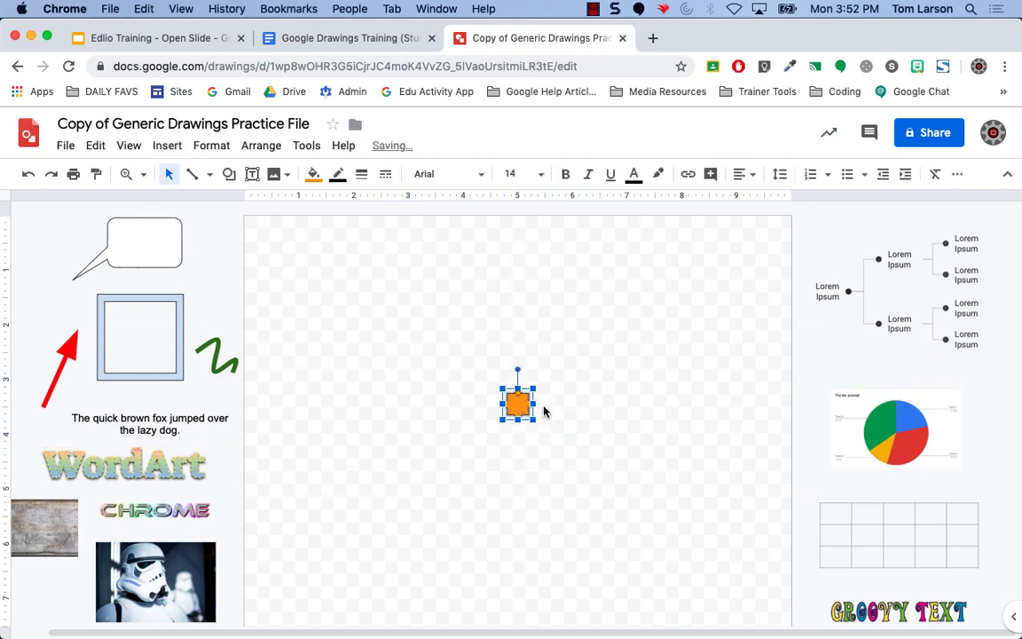
left_click(571, 398)
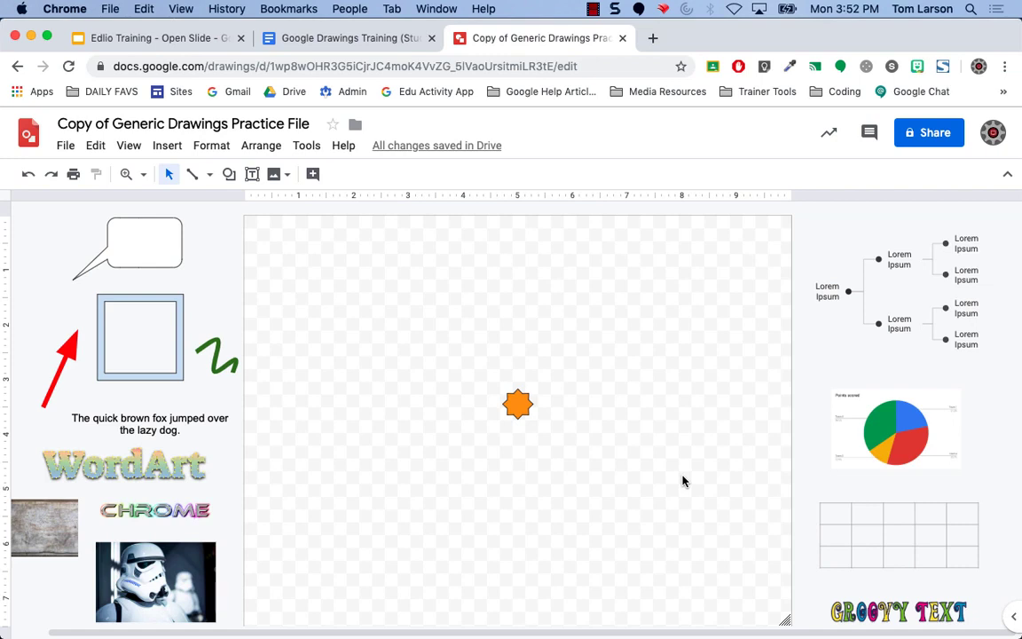
left_click(524, 407)
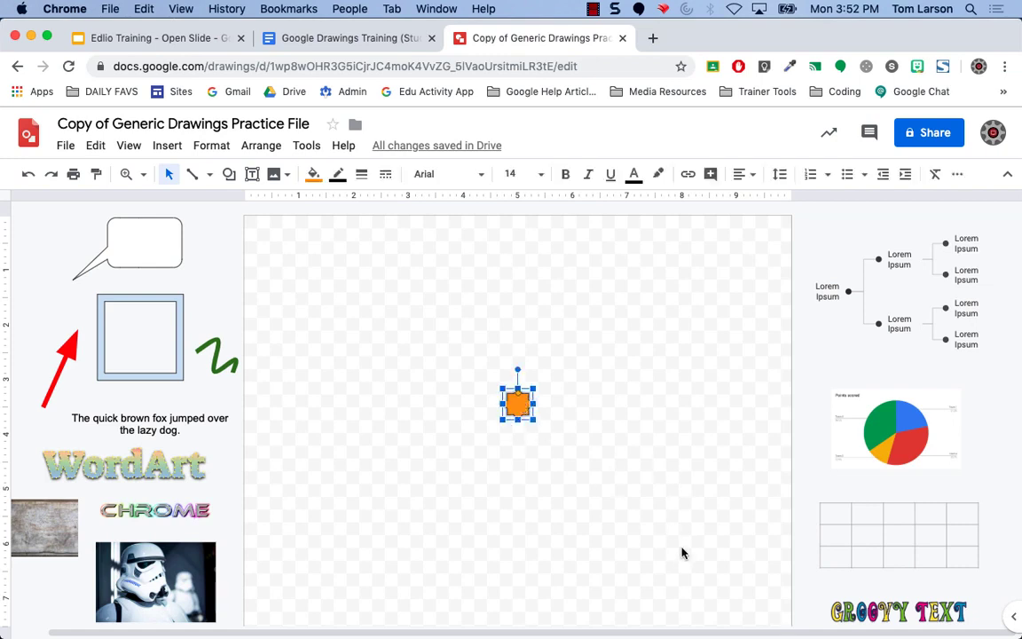
left_click_drag(519, 404, 217, 298)
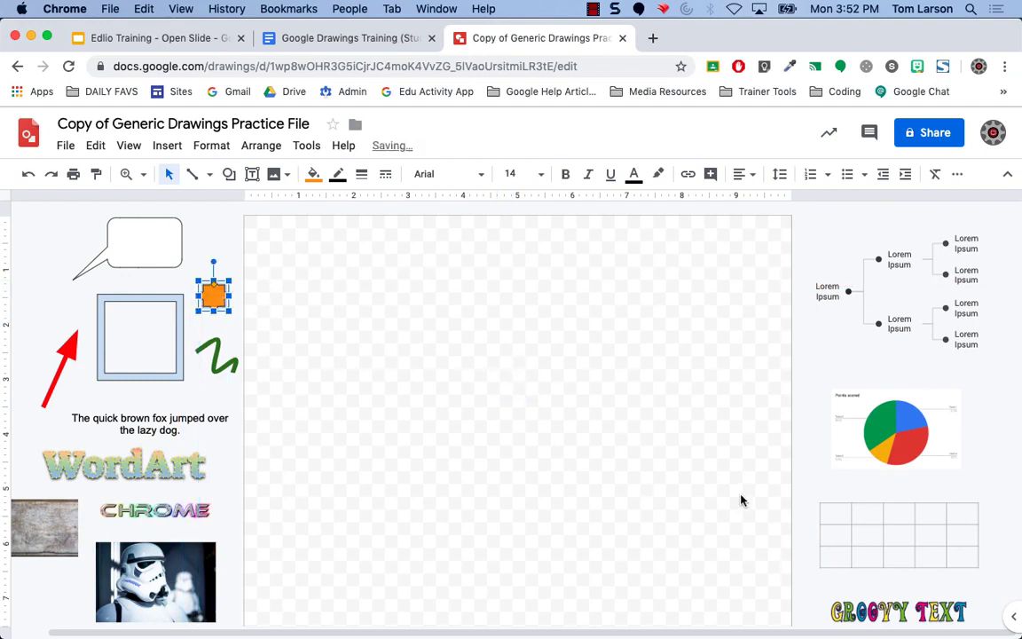
left_click(698, 379)
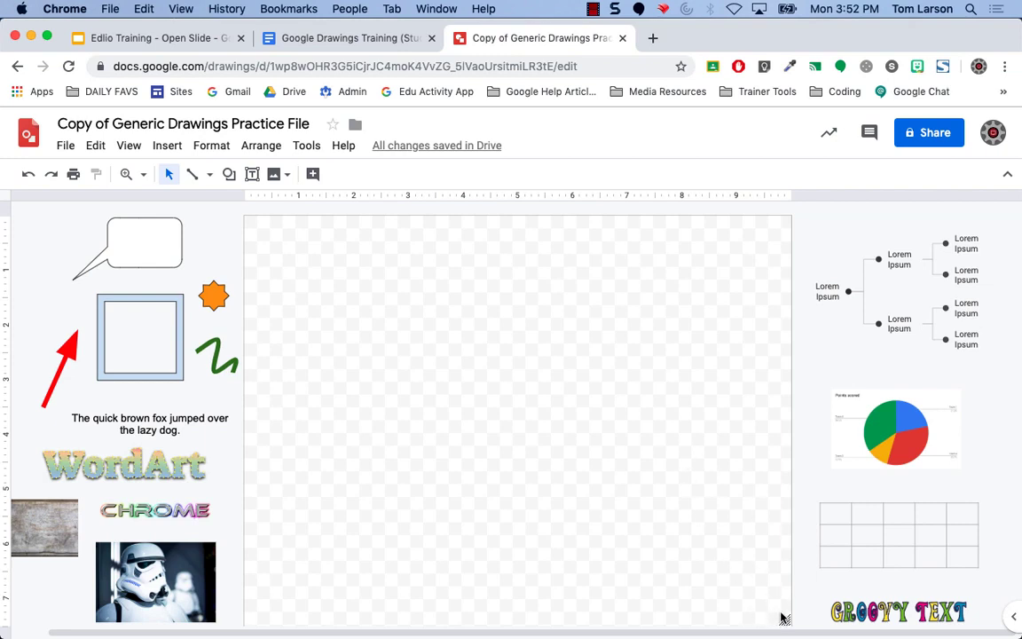
Shrink the canvas by its corner handle to about 5.8 inches wide.
left_click_drag(786, 620, 561, 401)
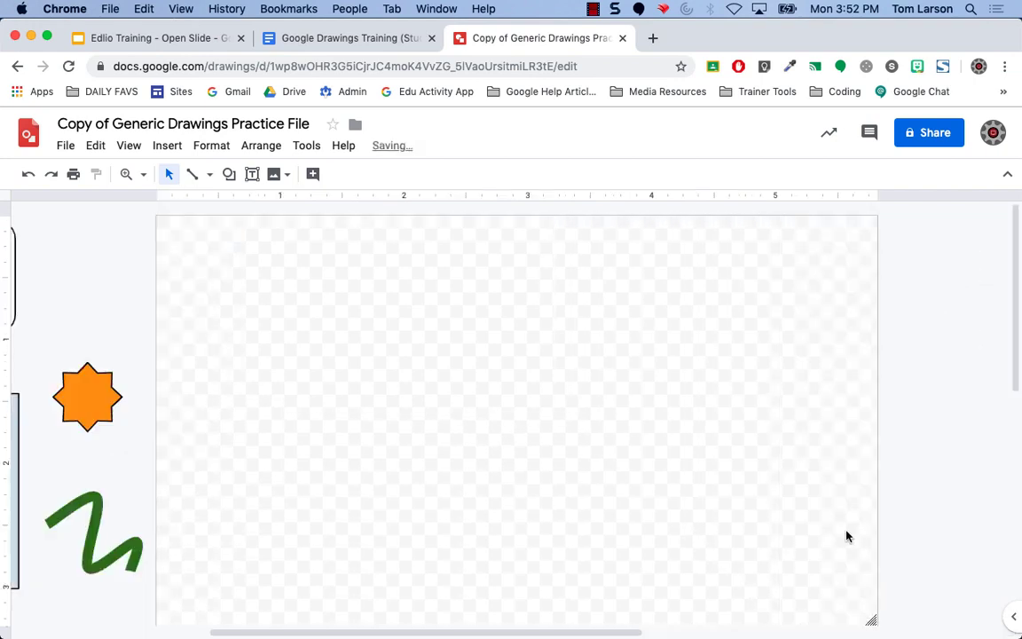
left_click_drag(873, 621, 872, 620)
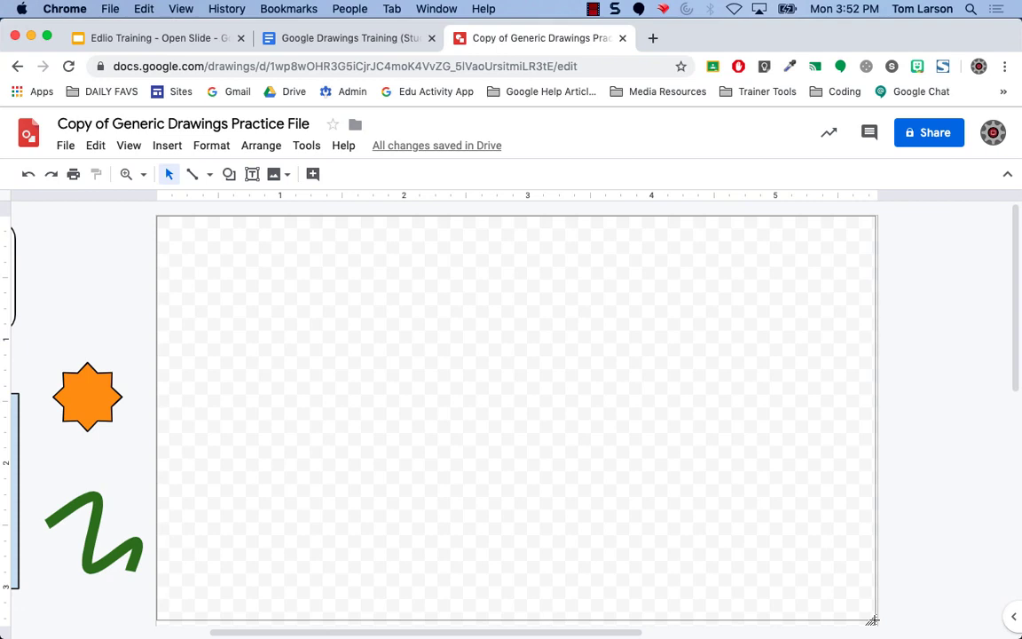
left_click_drag(872, 620, 844, 594)
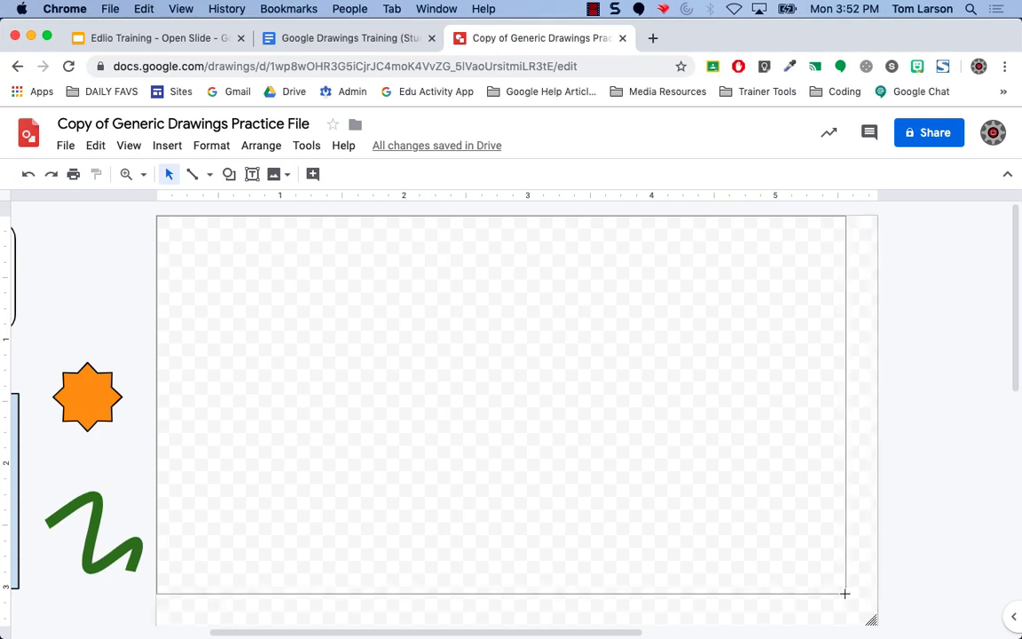
left_click_drag(844, 593, 874, 633)
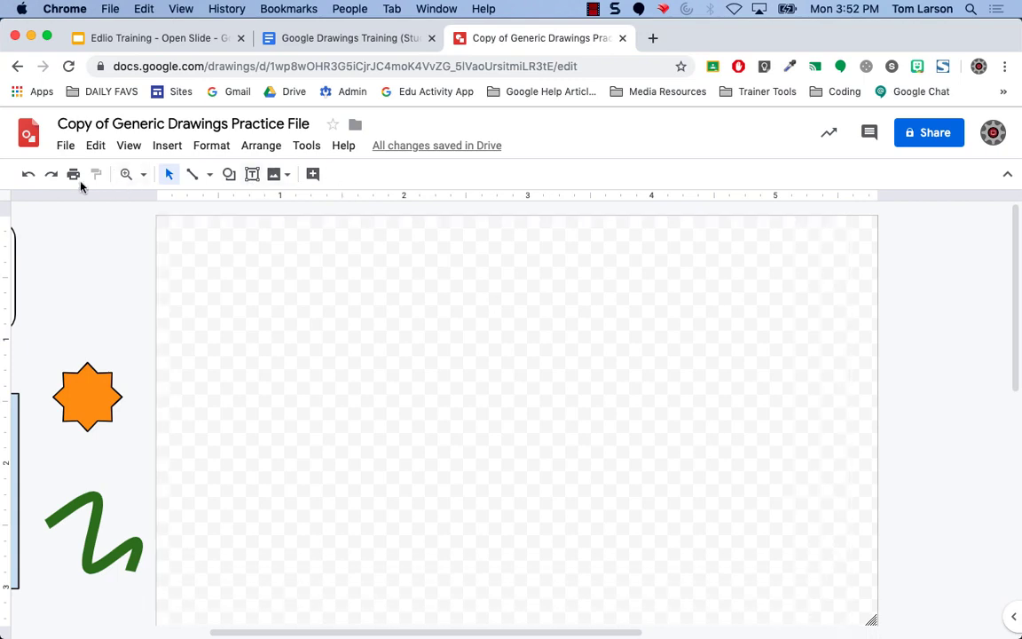
Undo the canvas resize and the star's last move, and place the orange star back beside the canvas.
left_click(29, 174)
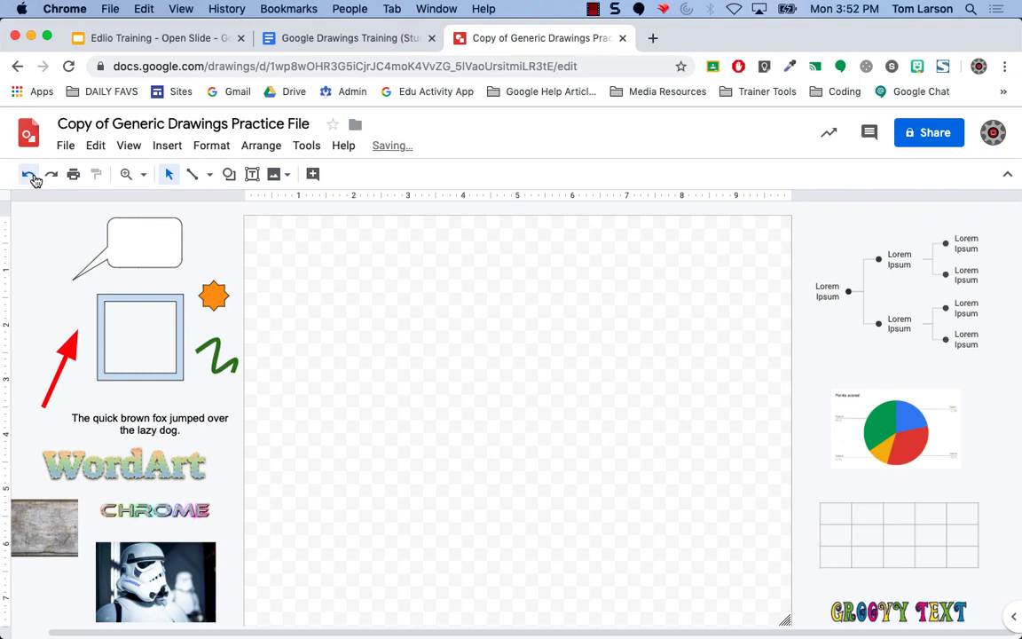
left_click(33, 175)
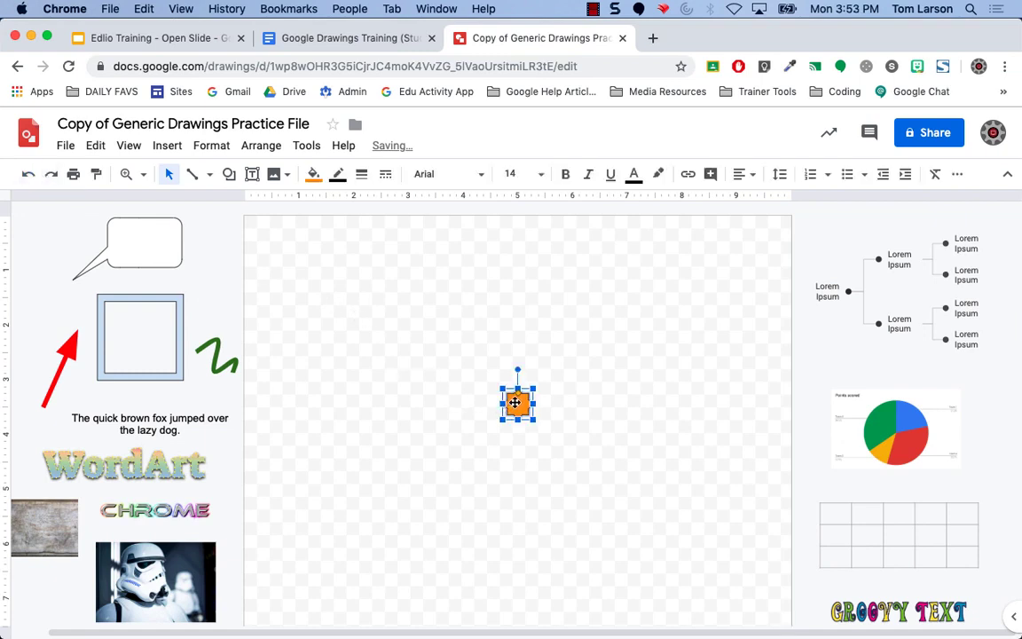
left_click_drag(515, 405, 210, 295)
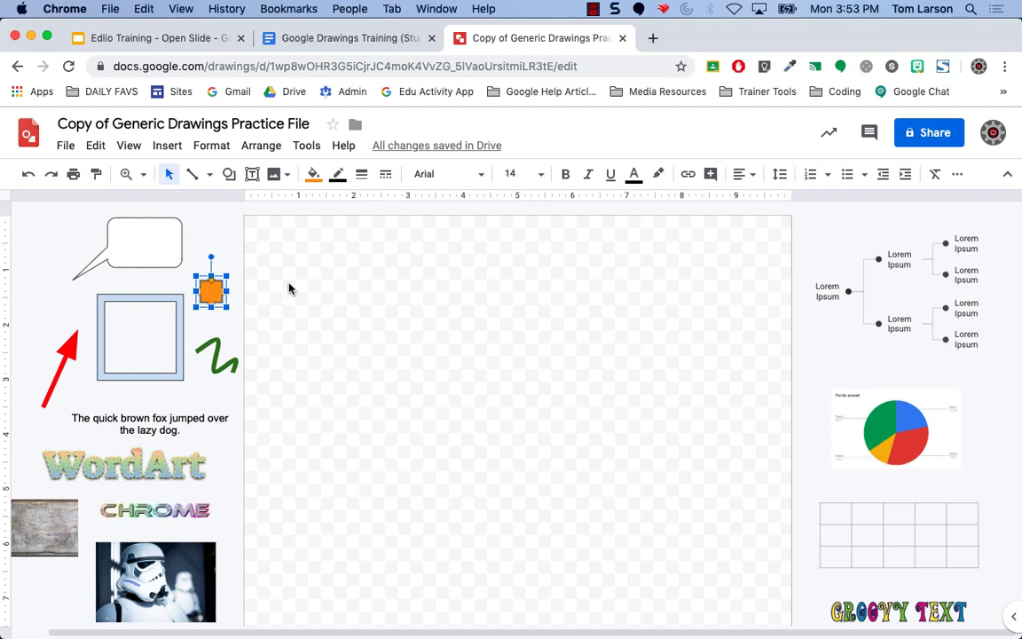
Choose a custom page size measured in pixels in the page setup.
left_click(65, 146)
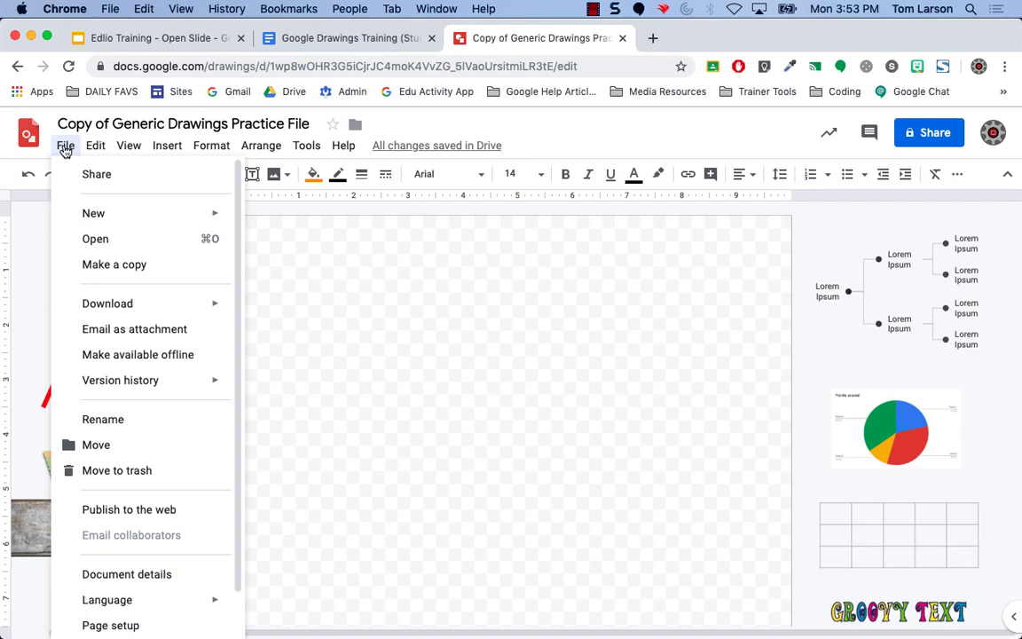
left_click(125, 629)
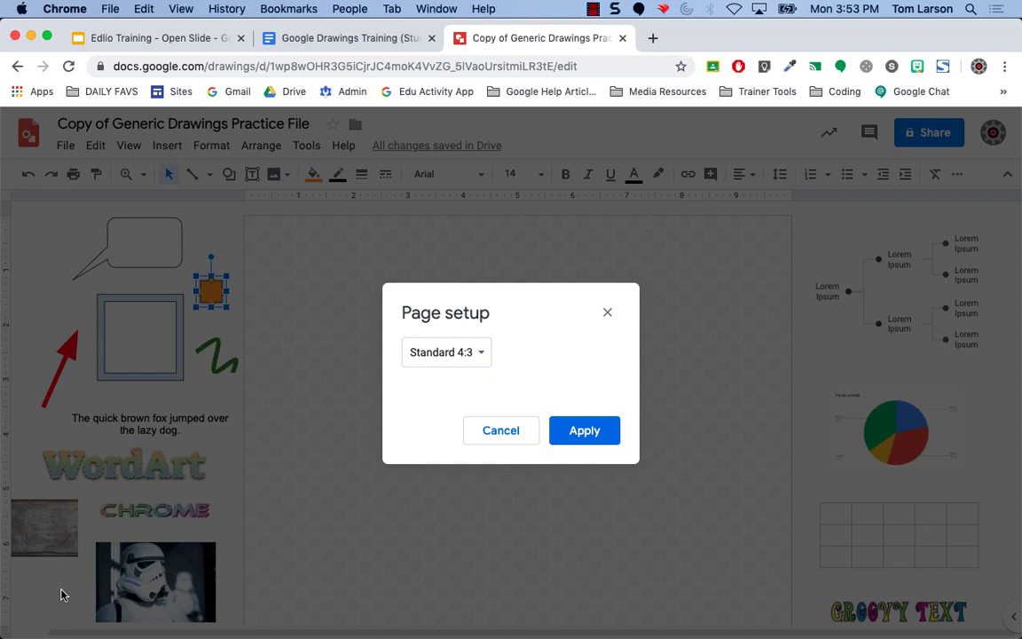
left_click(426, 358)
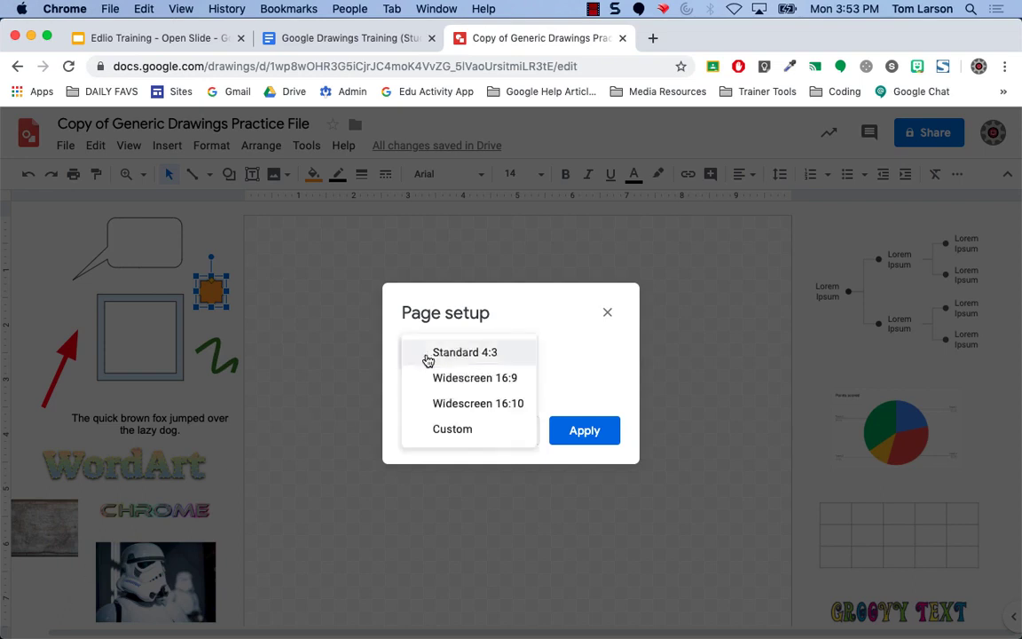
left_click(453, 430)
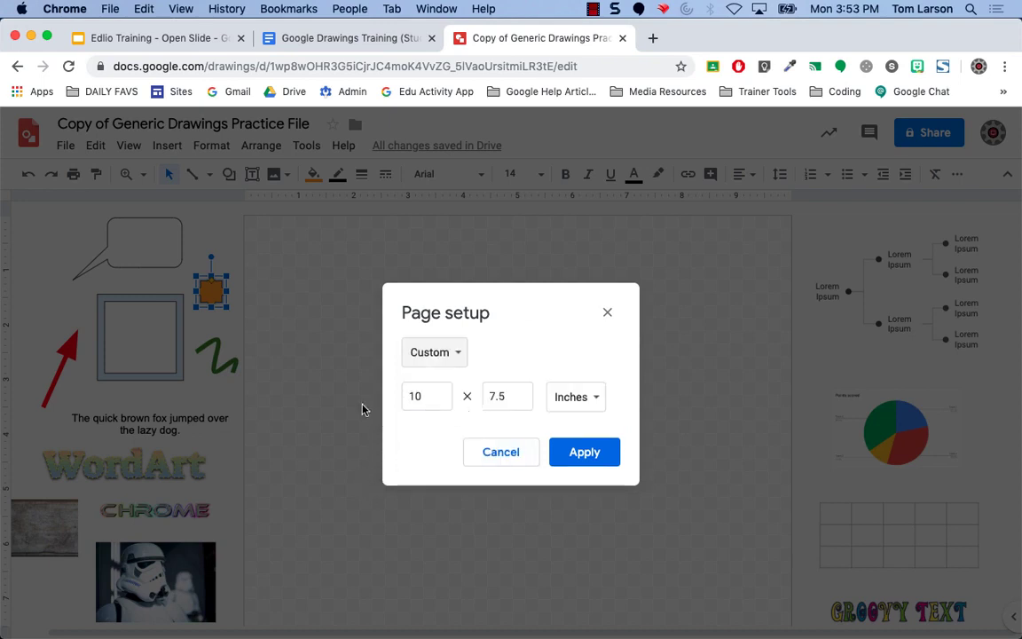
left_click(589, 402)
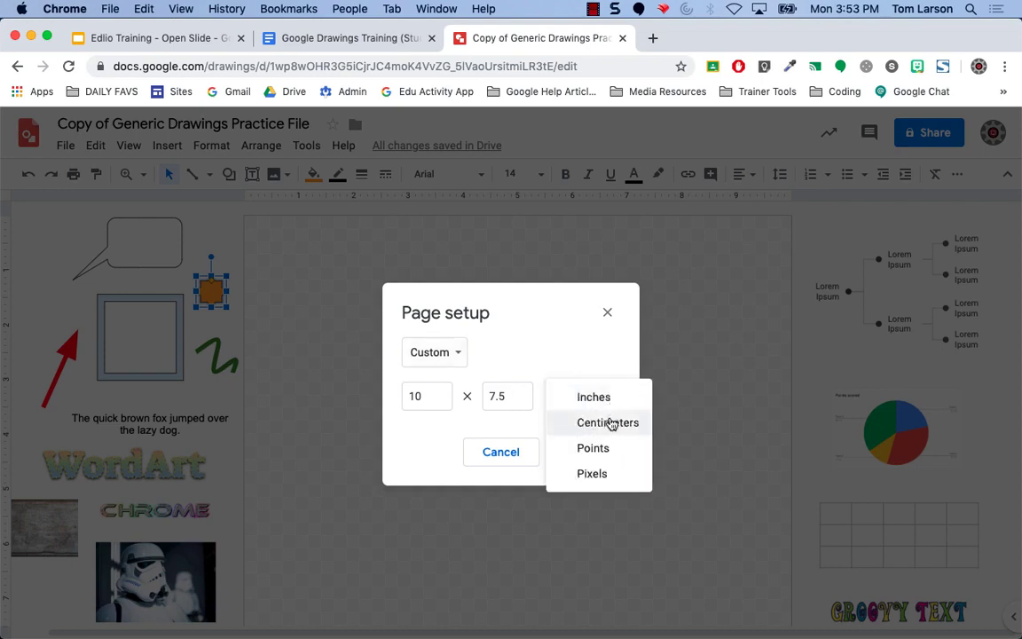
left_click(597, 479)
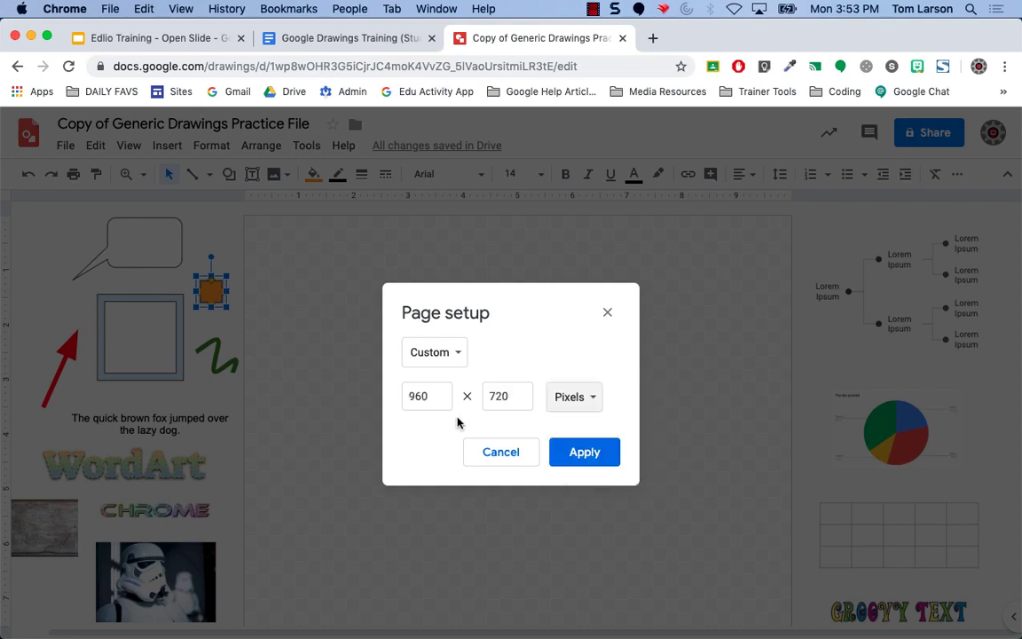
Enter a custom page size of 250 by 250 pixels, dismiss the page setup without applying it, and deselect the star.
left_click_drag(444, 397, 405, 397)
type("250")
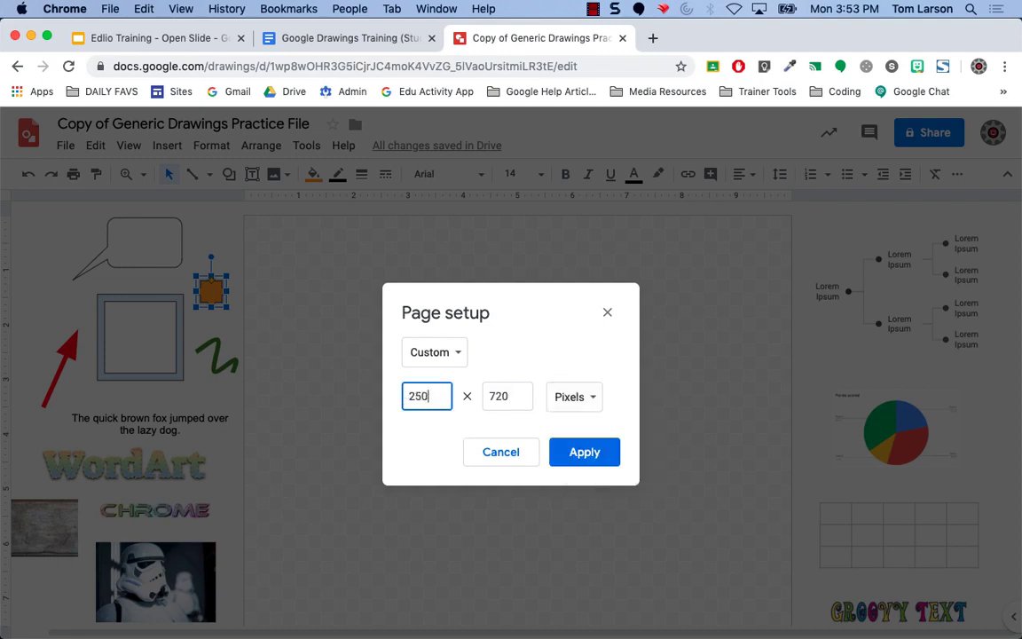
key("Tab")
type("250")
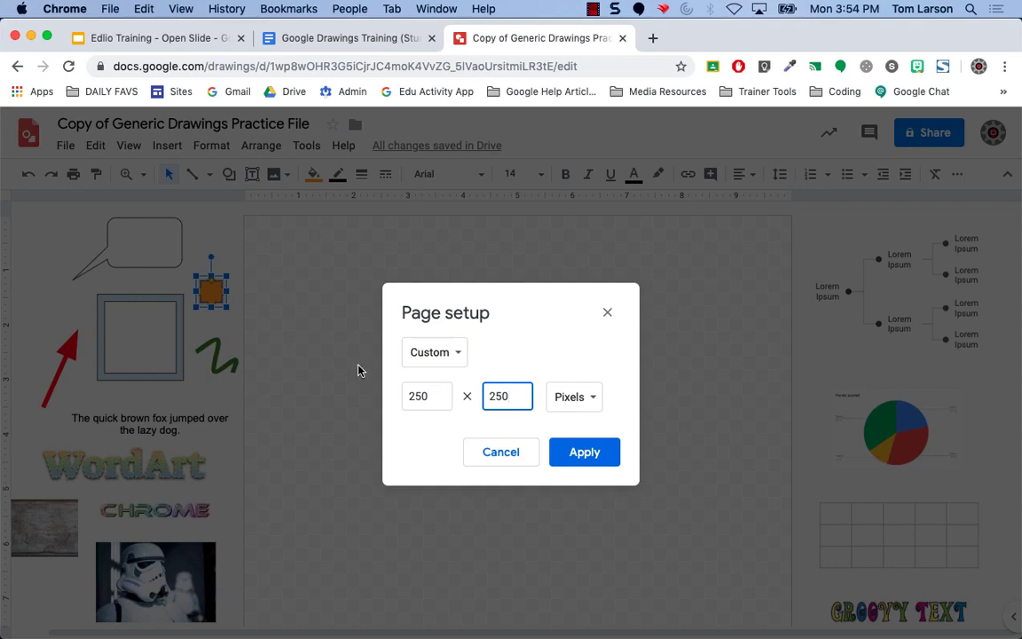
left_click(482, 455)
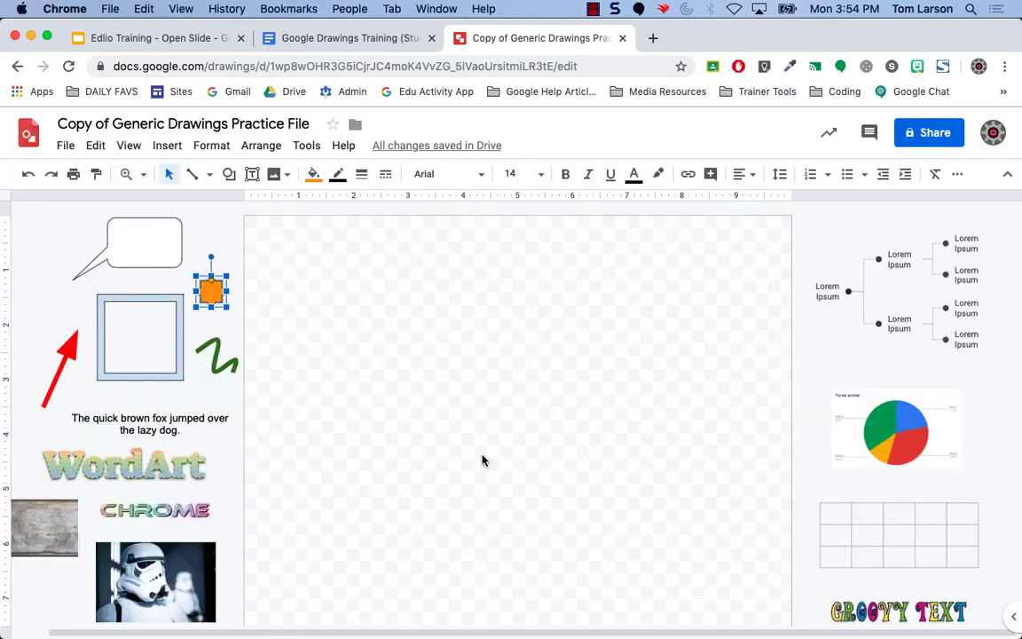
left_click(434, 429)
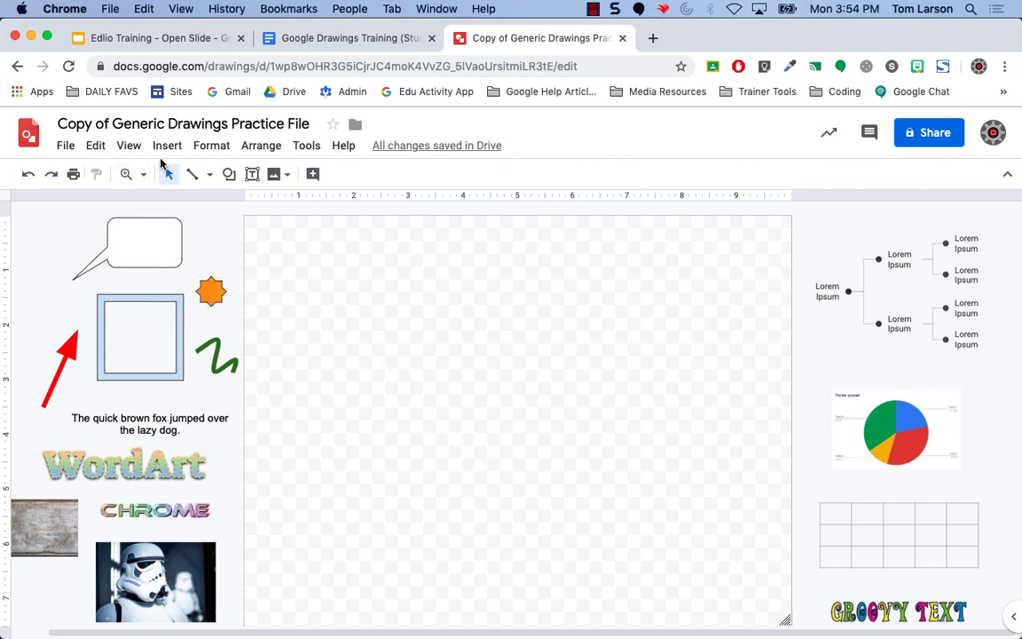
Compare the formatting controls offered with the orange star selected, with the speech bubble selected, and with nothing selected.
left_click(218, 293)
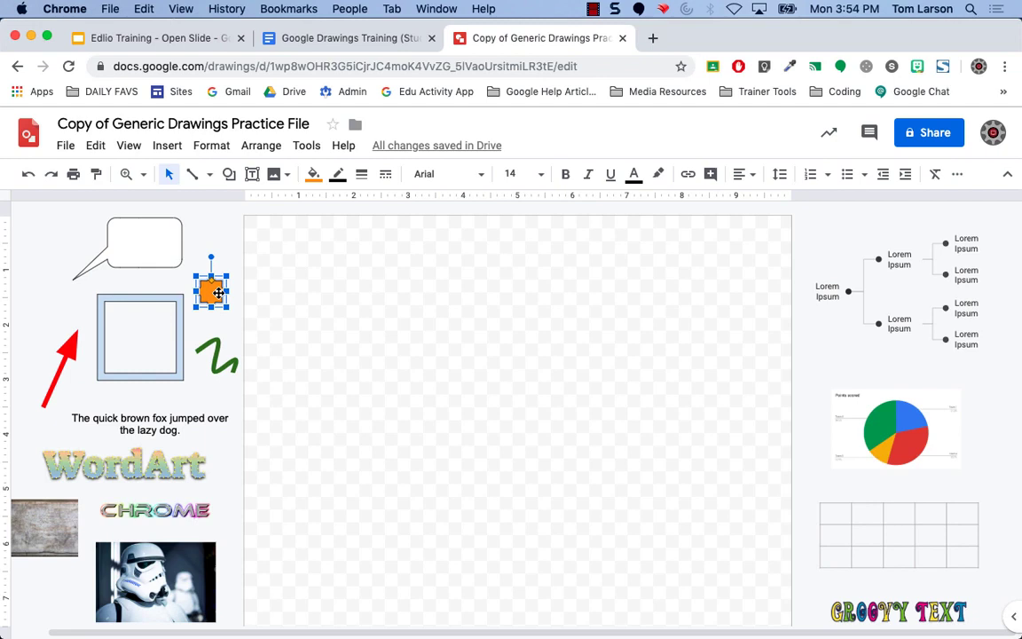
left_click(302, 354)
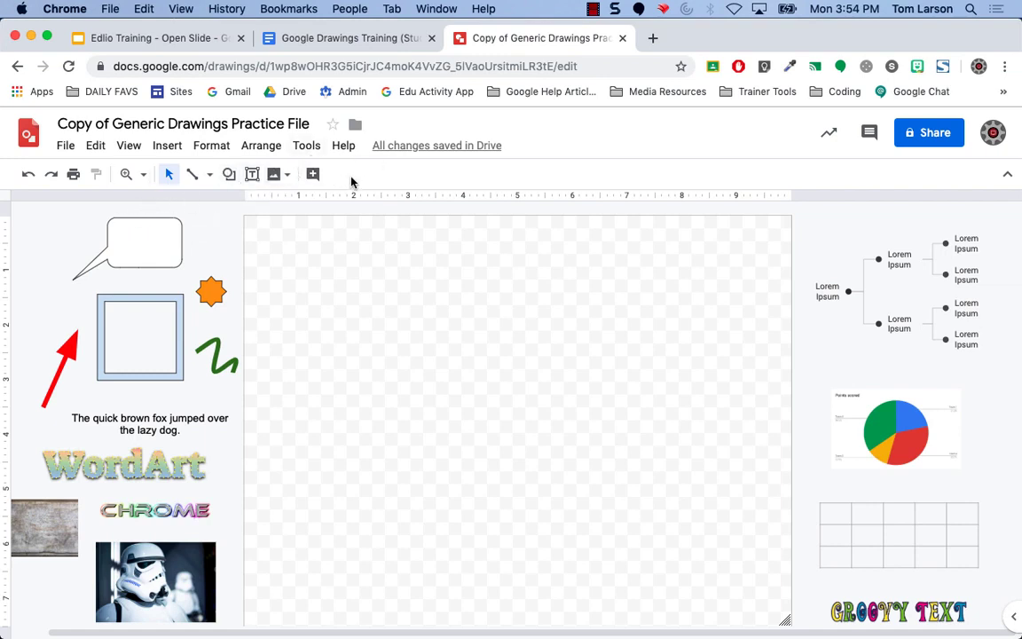
left_click(146, 239)
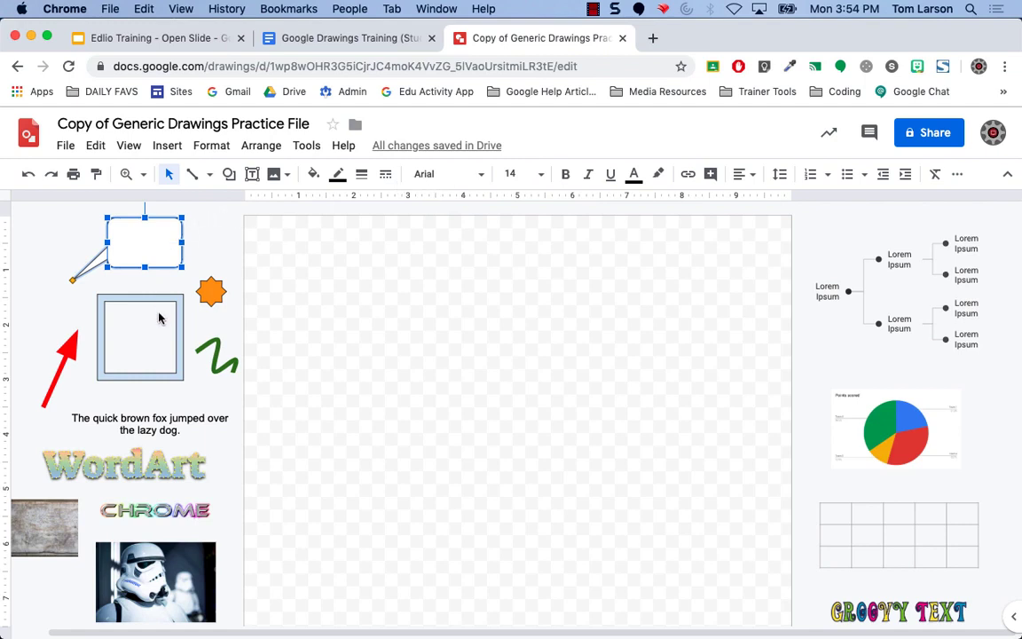
left_click(269, 278)
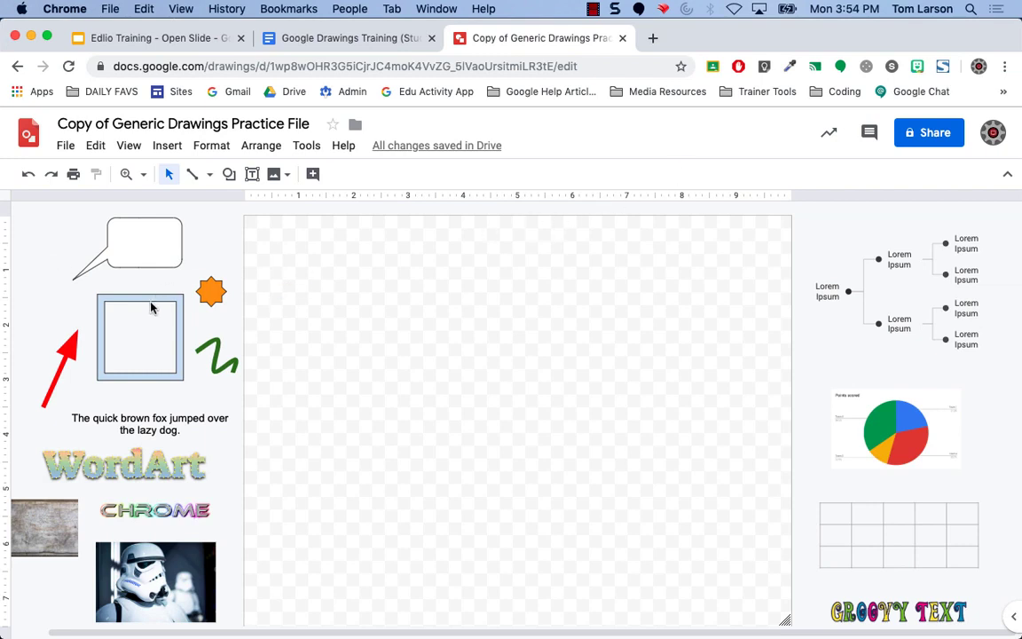
left_click(155, 245)
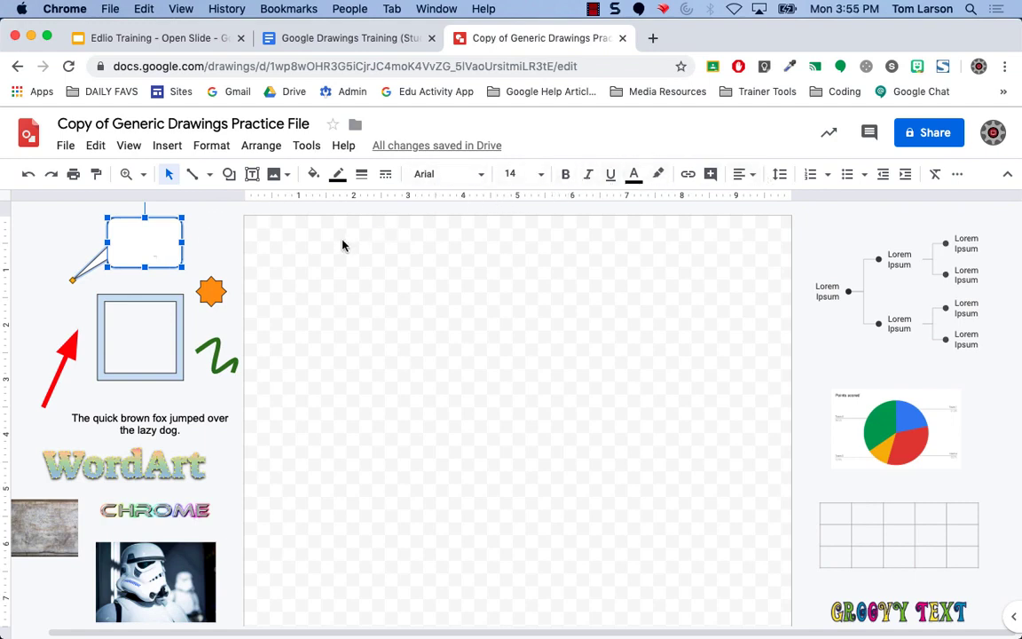
left_click(206, 259)
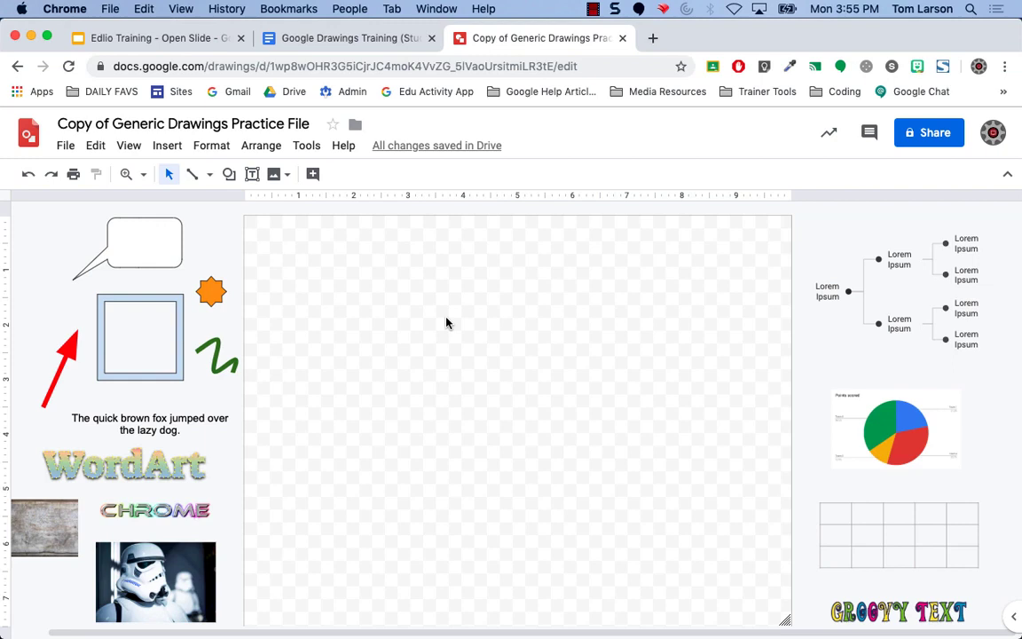
Show the guides and move the orange star to the canvas center where the guides cross.
left_click(130, 147)
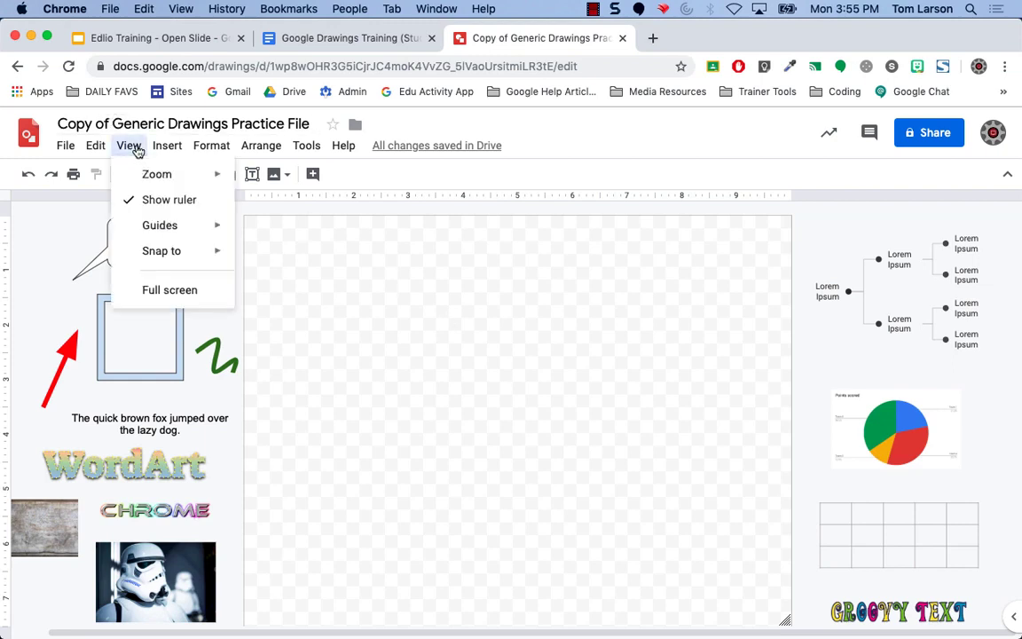
mouse_move(173, 228)
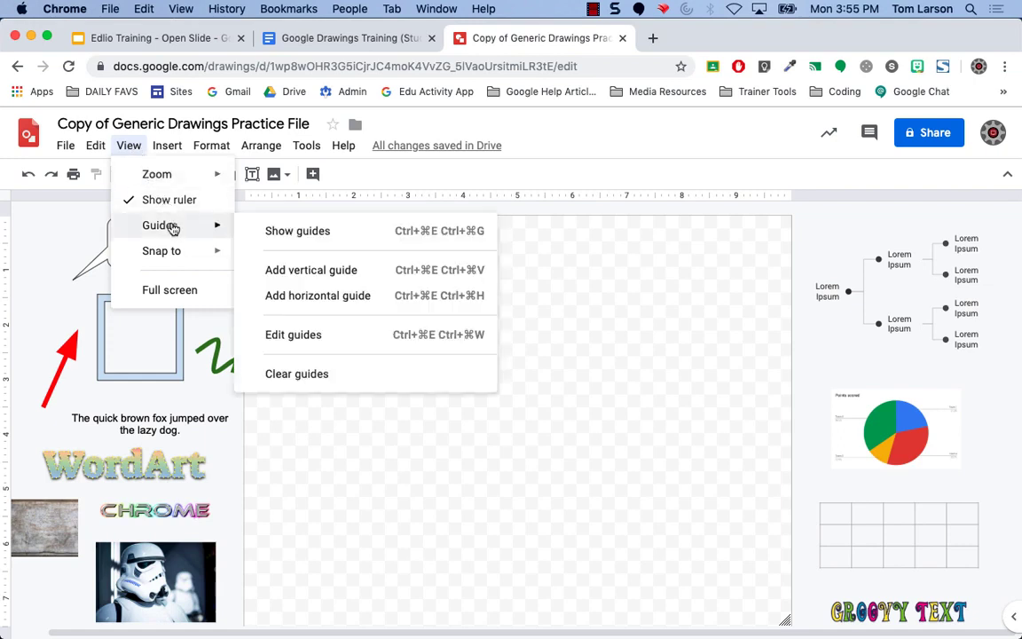
left_click(286, 234)
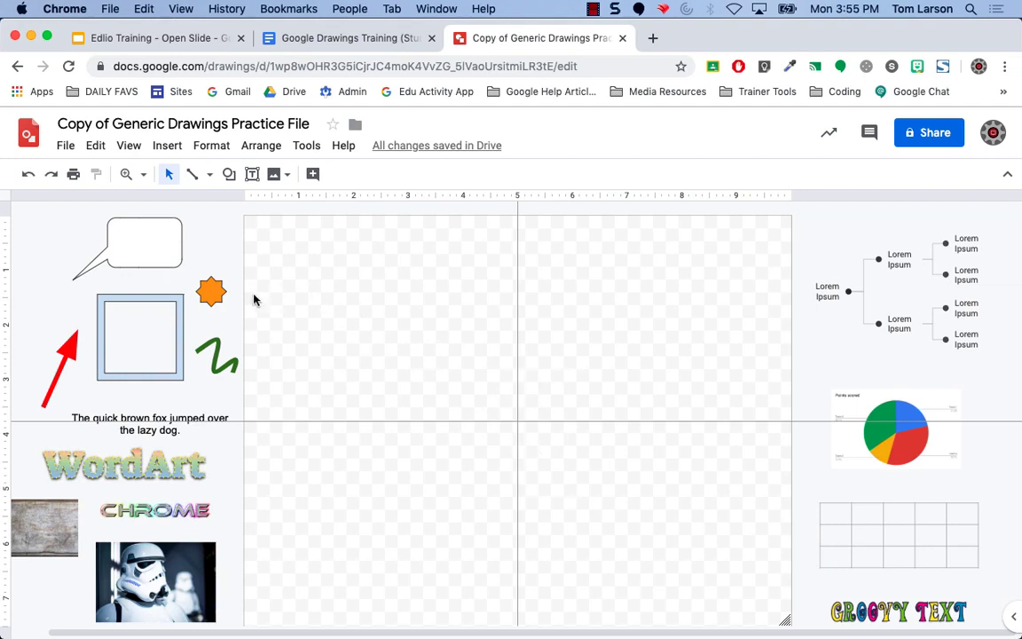
left_click_drag(219, 298, 519, 422)
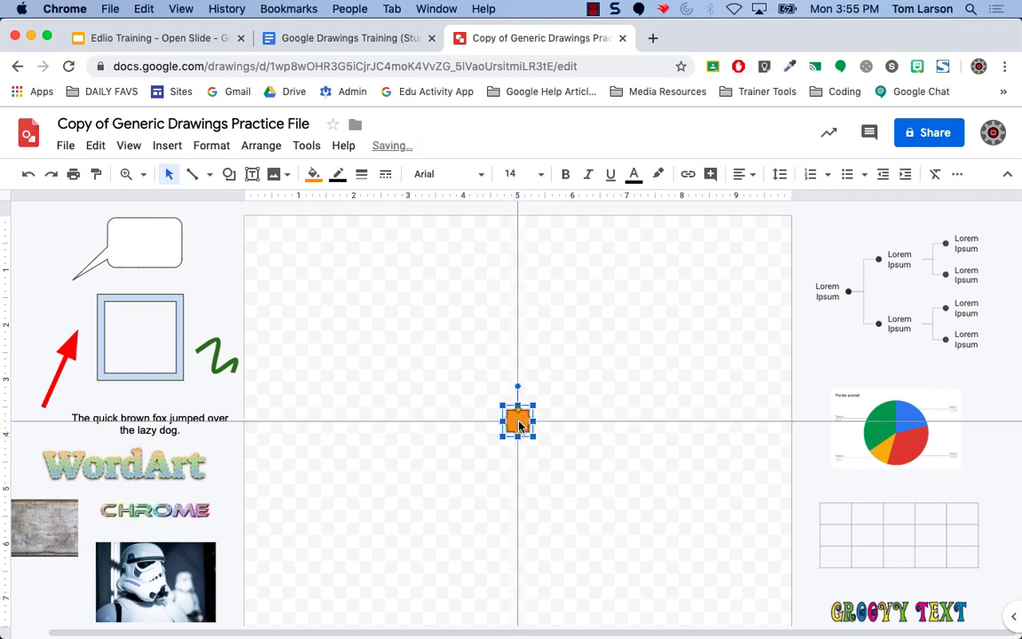
Try moving the vertical guide to about 2.5 inches, undo it, and return the orange star to the area beside the canvas.
left_click_drag(517, 368, 382, 371)
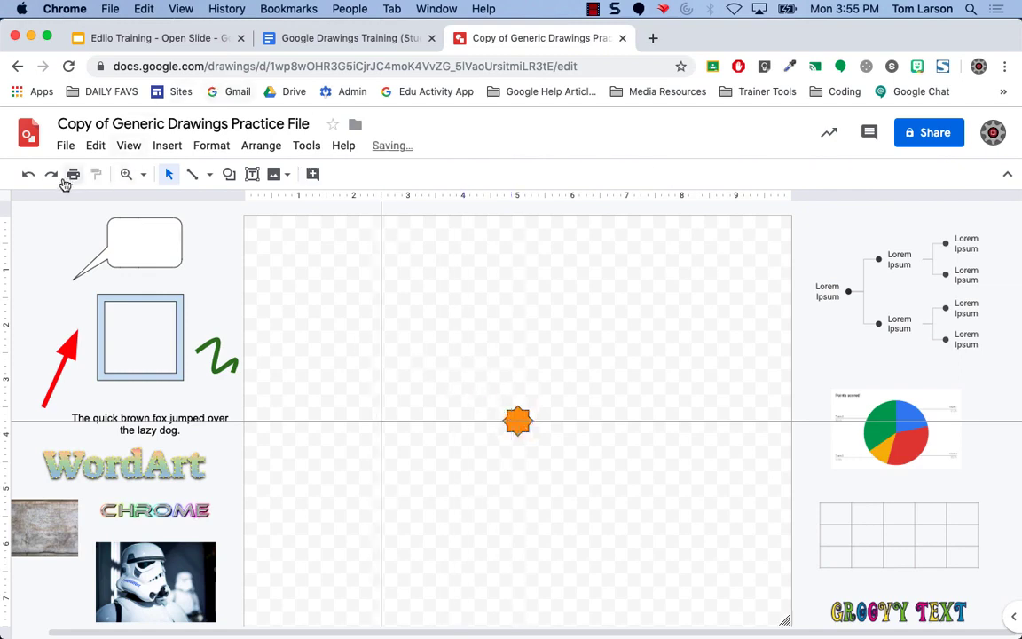
left_click(29, 174)
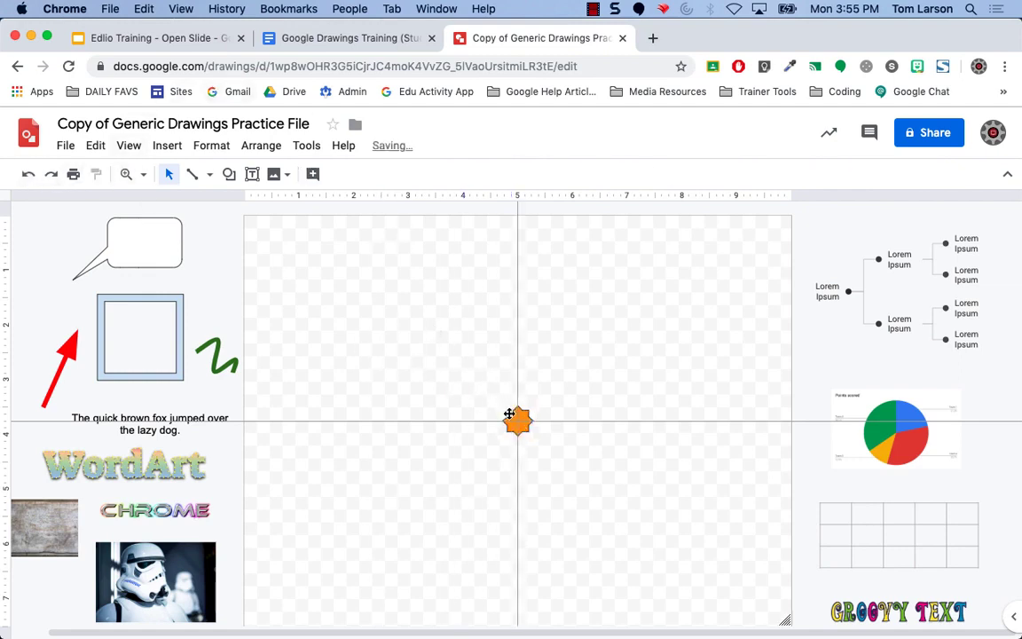
left_click(511, 417)
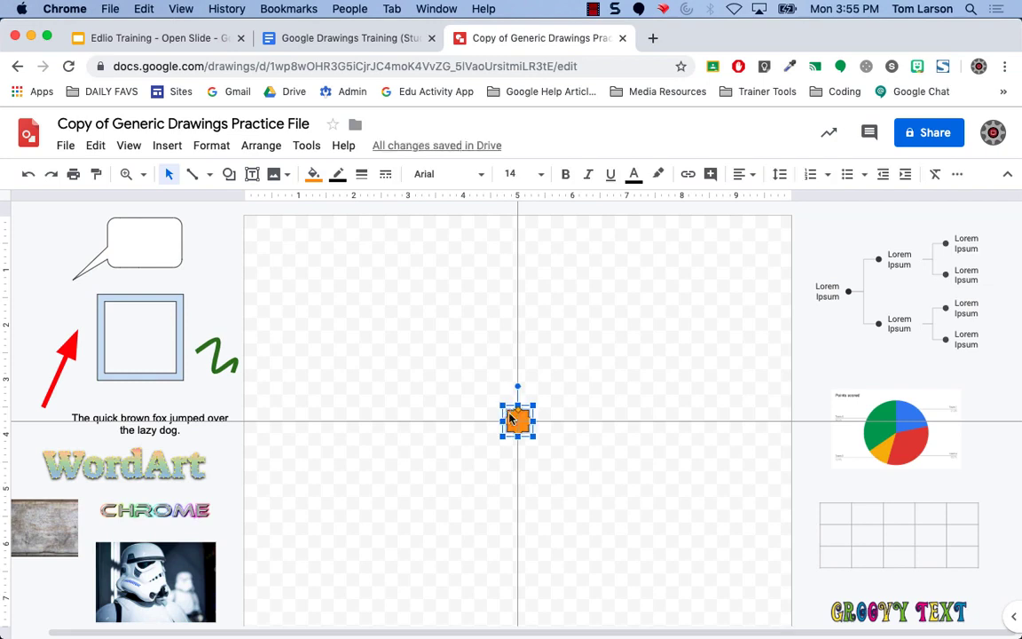
left_click_drag(511, 417, 206, 288)
Review the guide editing options, close them without changes, and deselect the orange star.
left_click(129, 146)
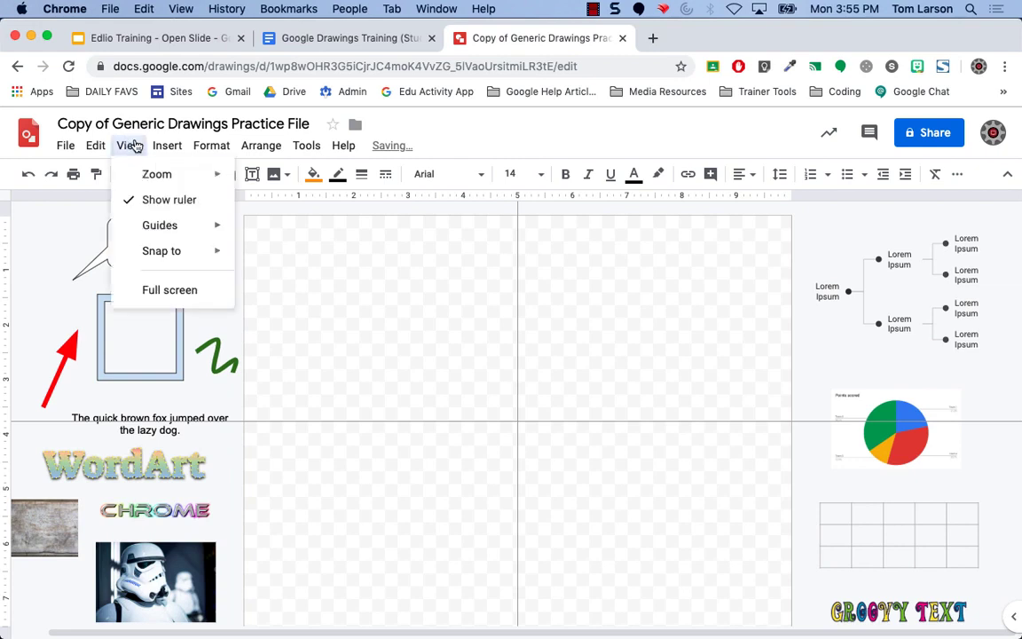
mouse_move(180, 231)
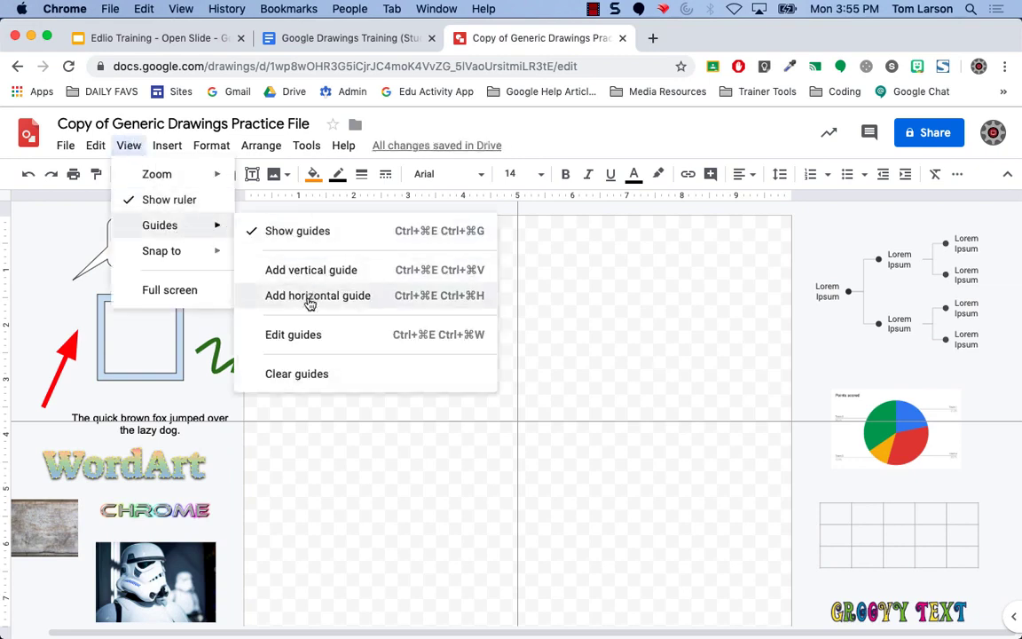
left_click(307, 338)
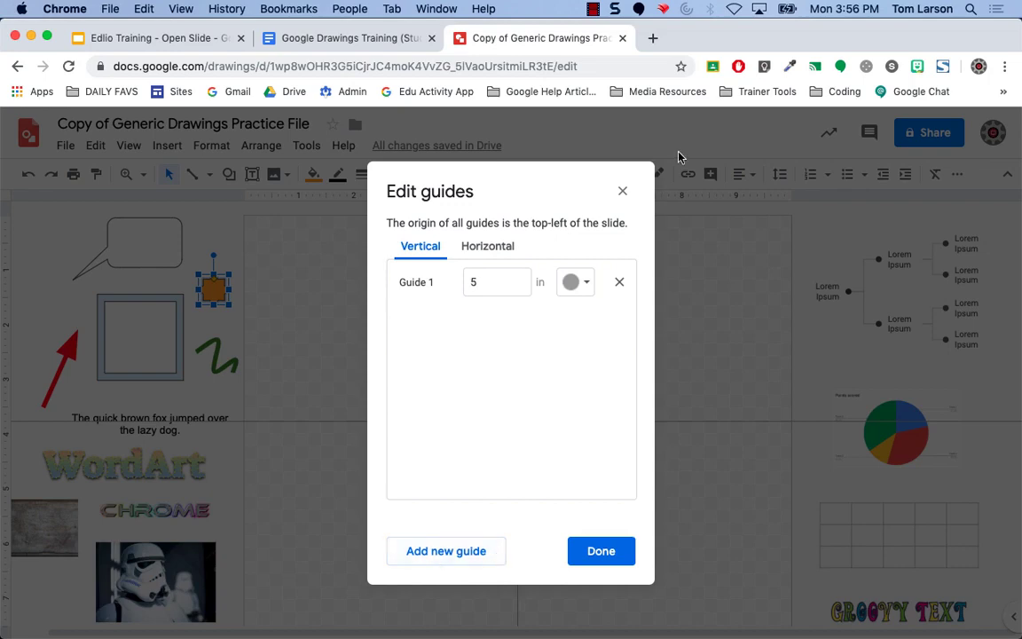
left_click(623, 192)
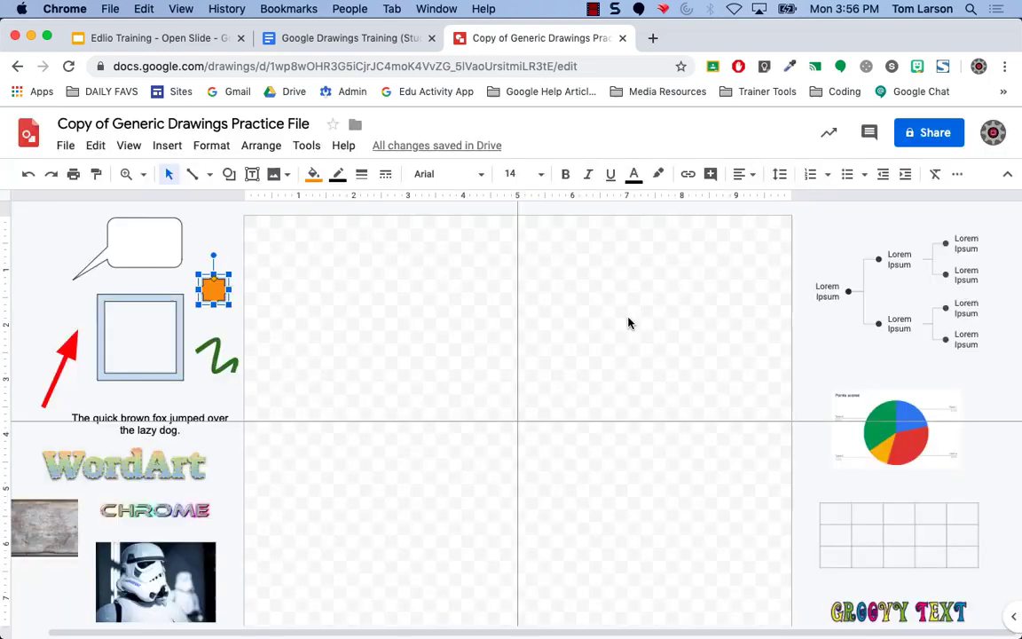
left_click(631, 328)
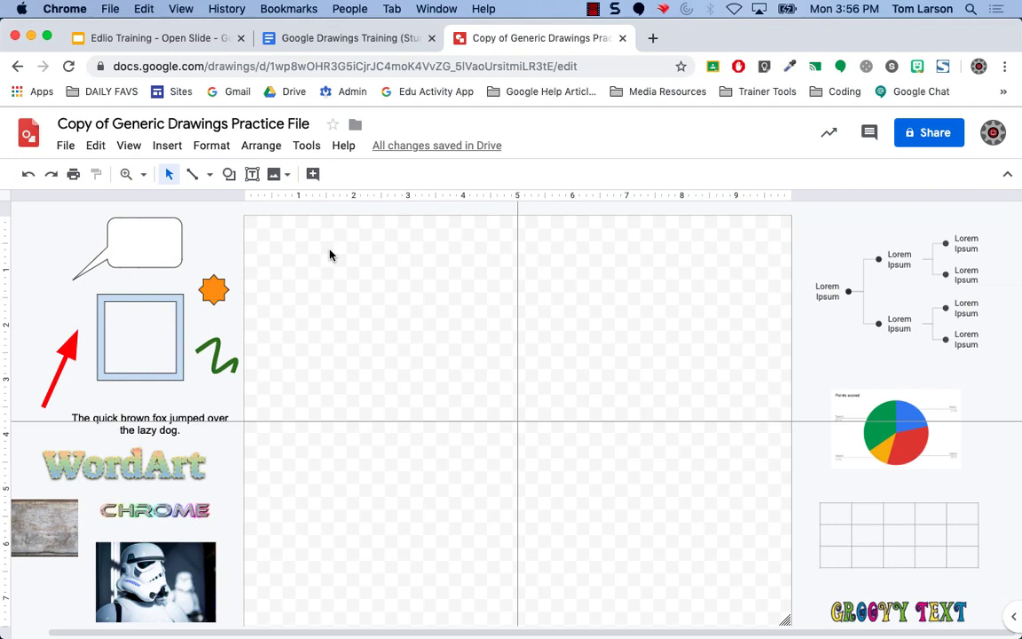
View the drawing at 50%, 100% and 200% zoom, and restore the Fit view.
left_click(147, 175)
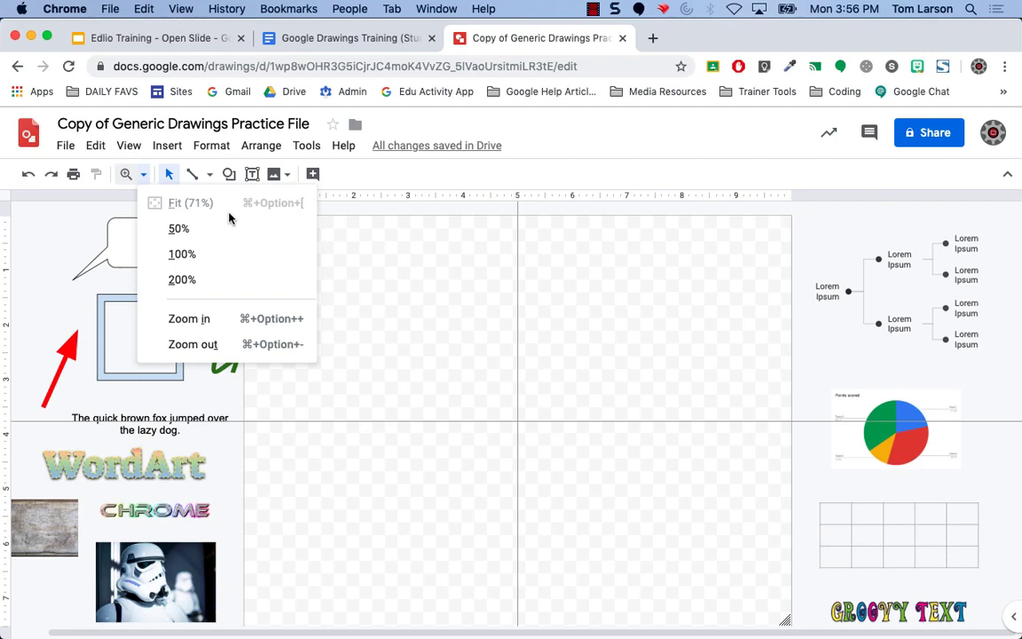
left_click(180, 230)
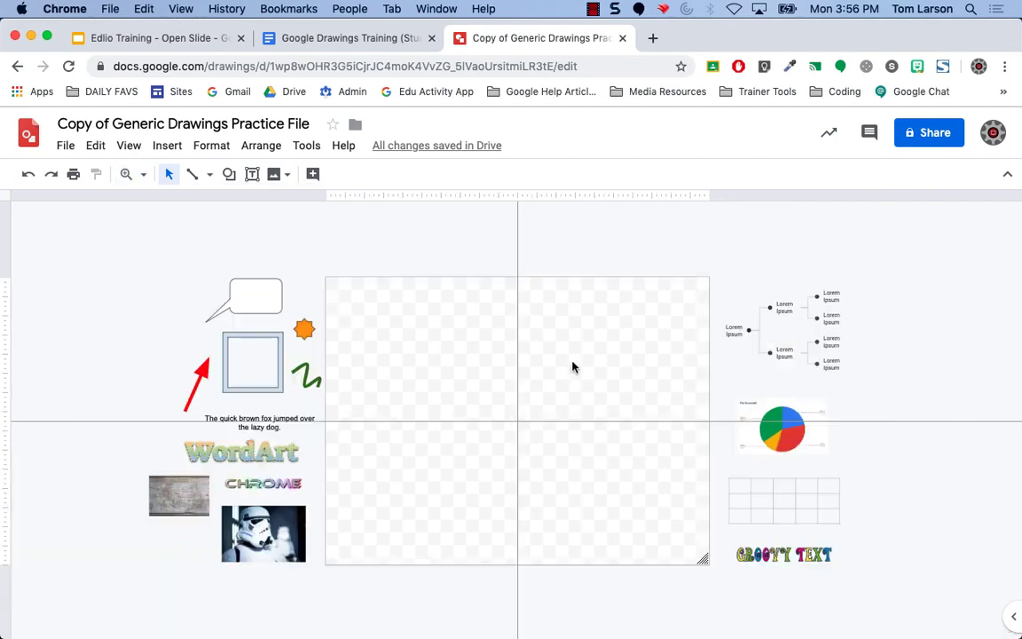
left_click(143, 175)
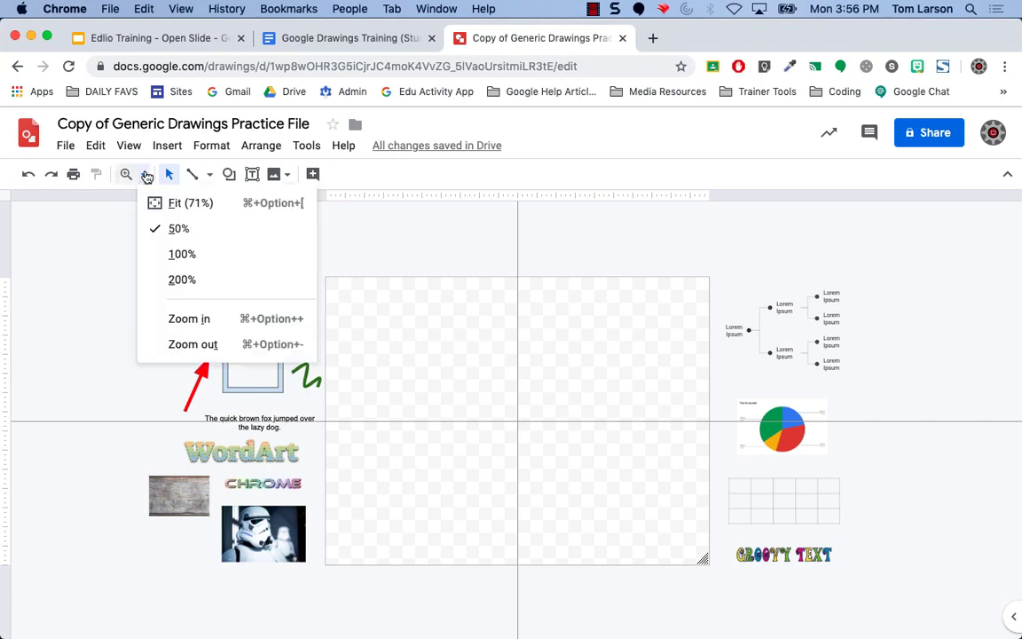
left_click(189, 320)
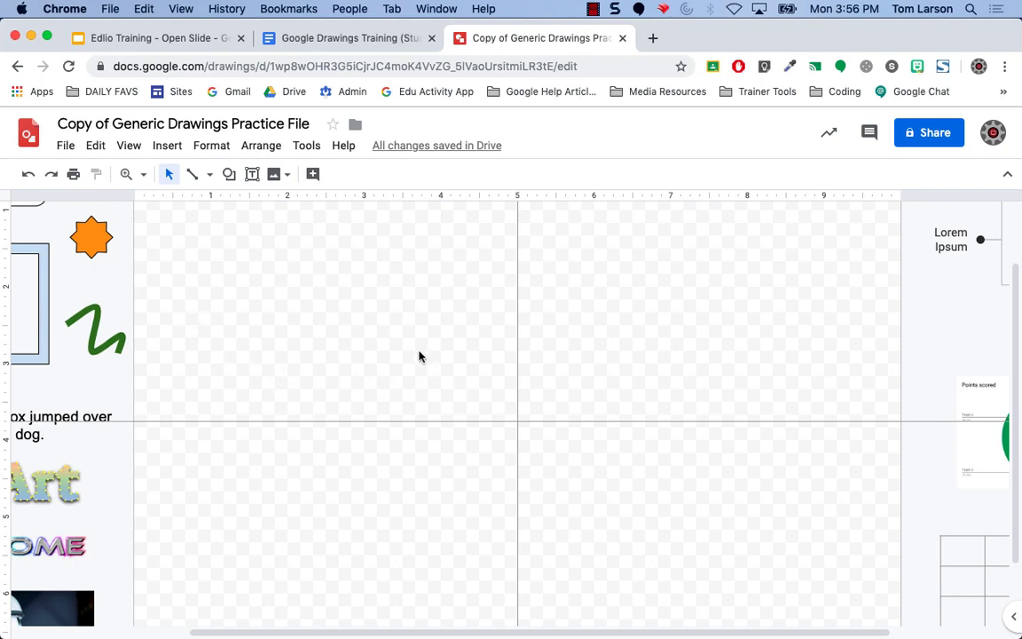
left_click(143, 174)
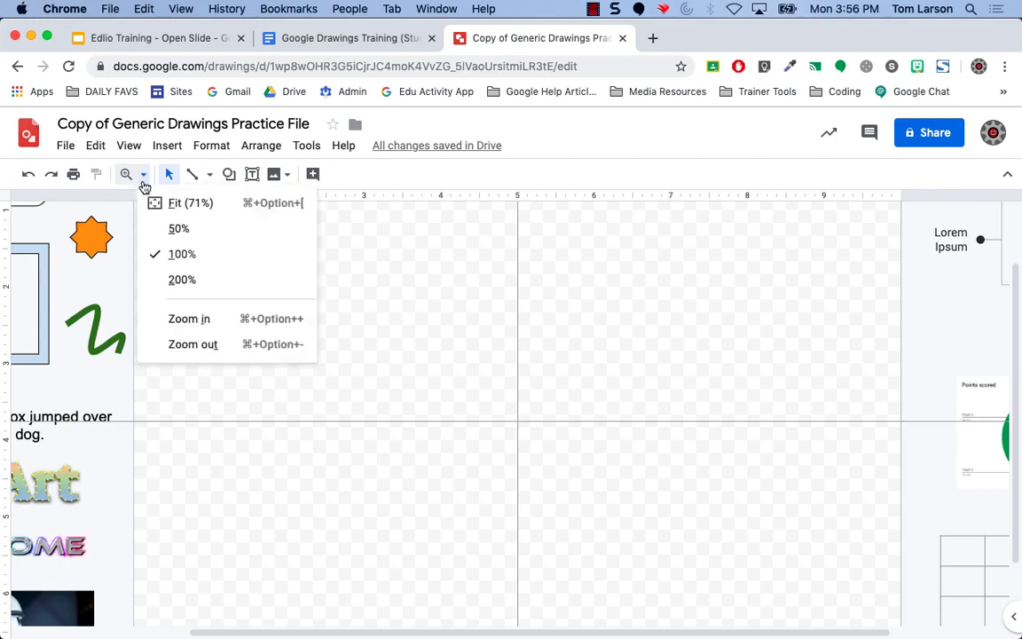
left_click(176, 280)
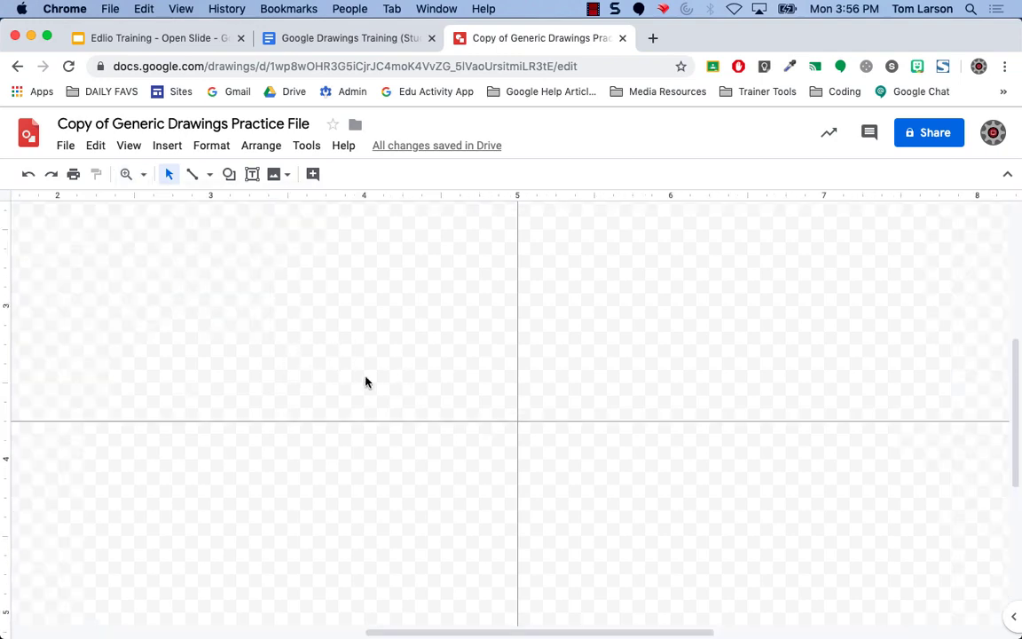
left_click(142, 175)
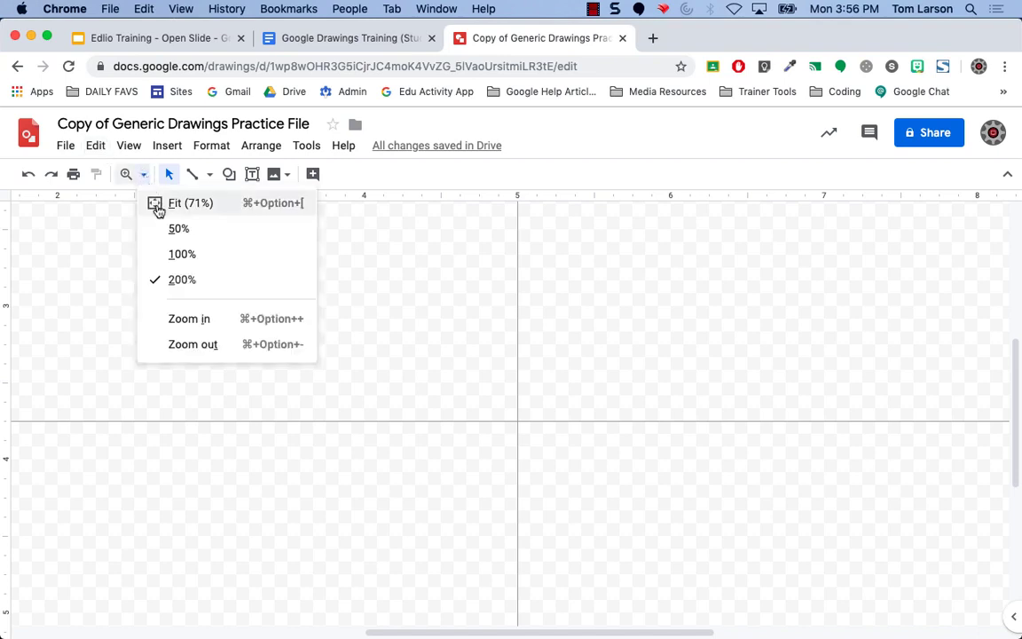
left_click(177, 205)
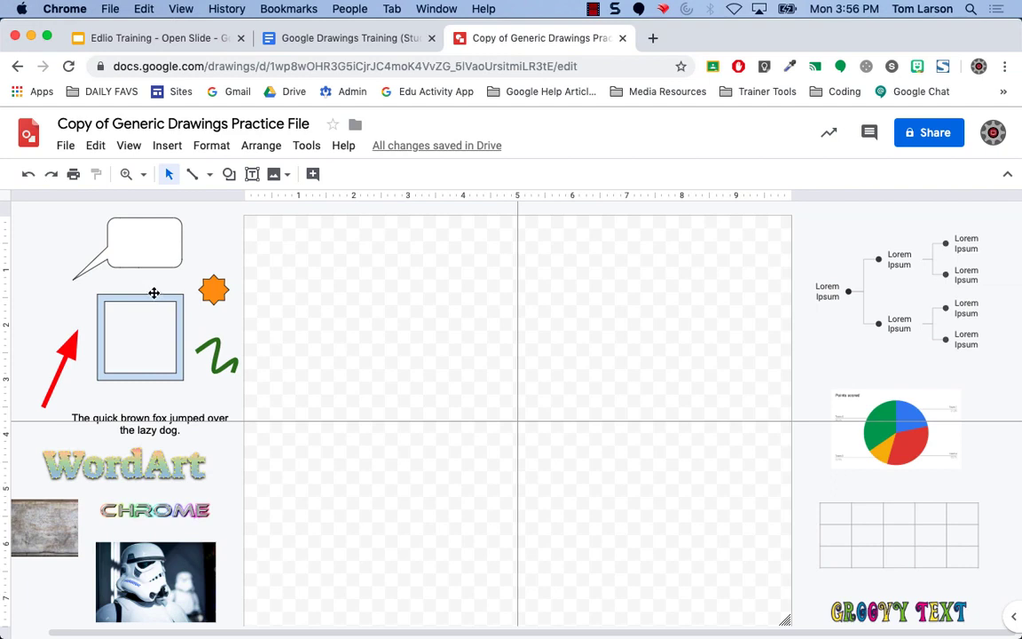
Zoom out to see more of the area around the canvas, and fit the drawing to the window again.
left_click(144, 175)
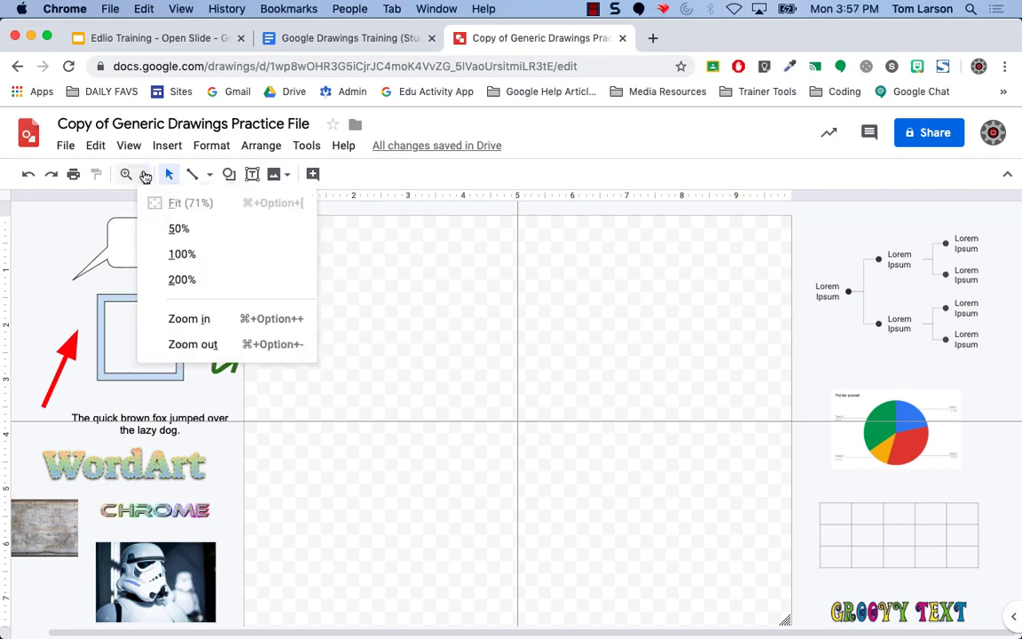
left_click(143, 174)
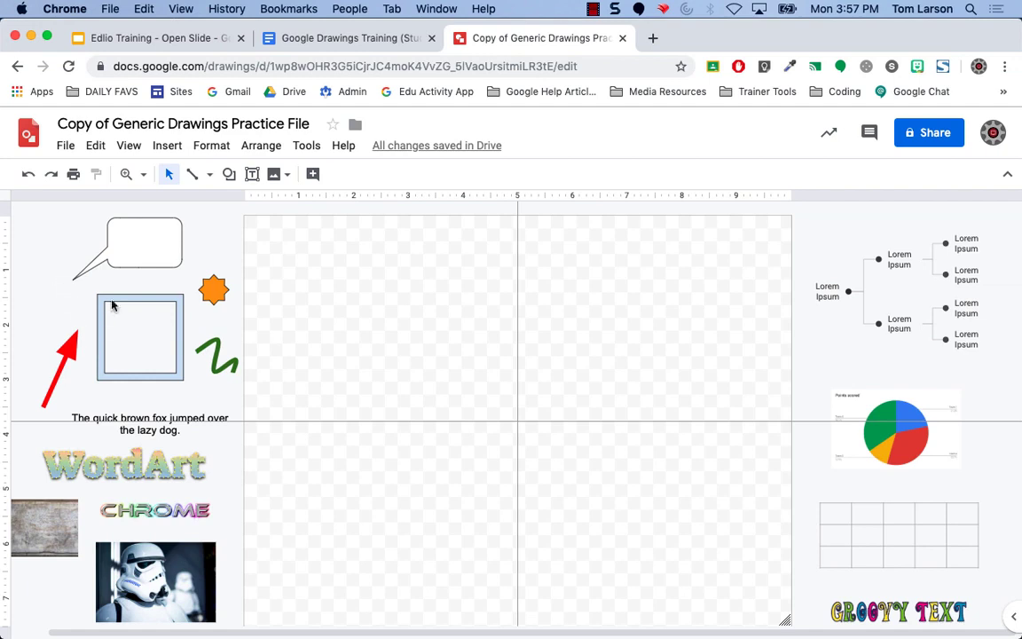
left_click(143, 175)
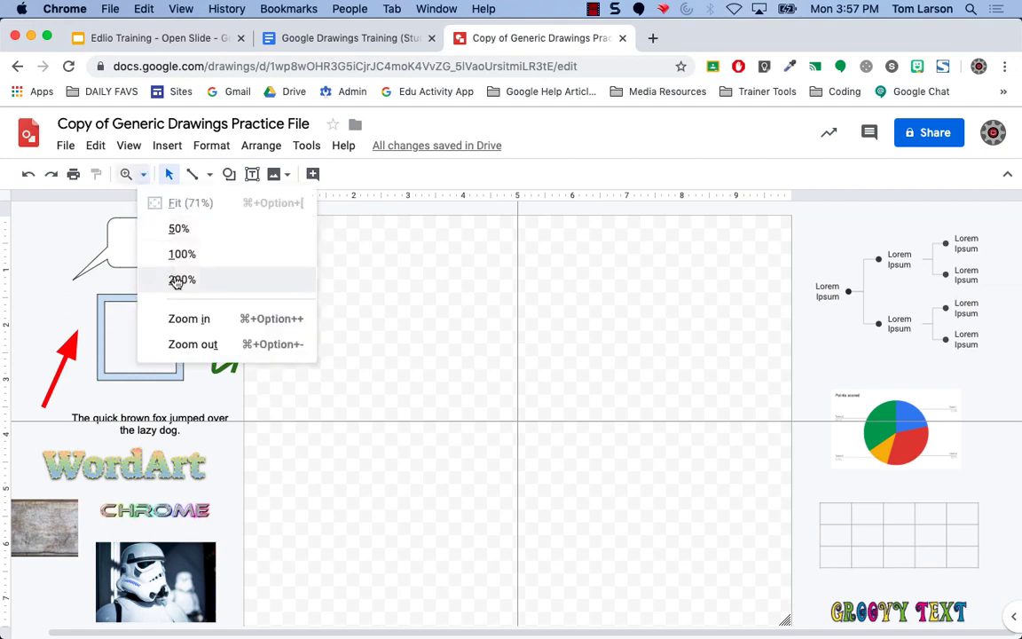
left_click(201, 345)
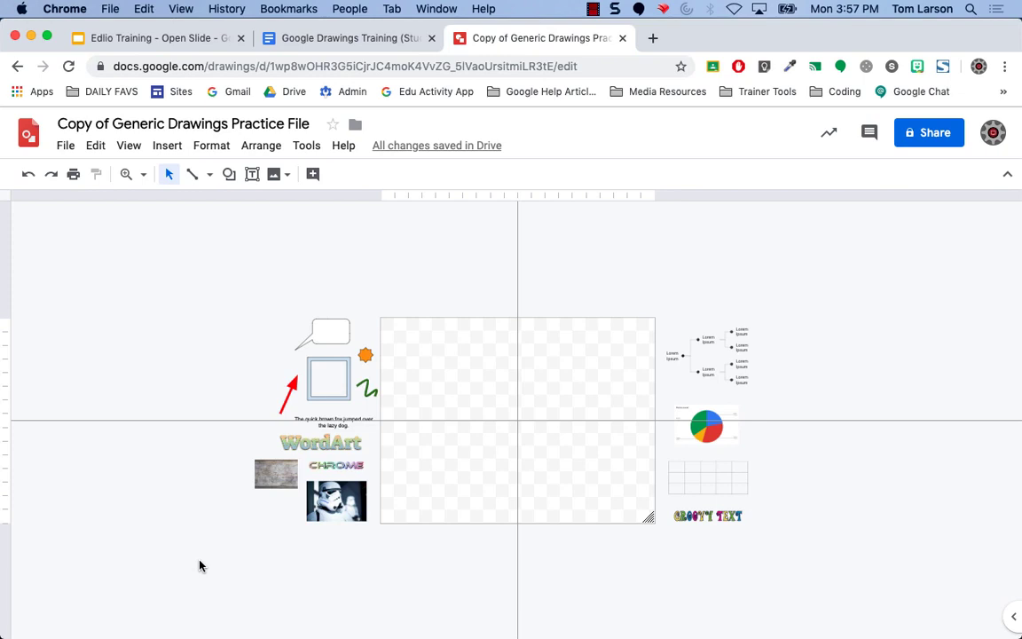
left_click(143, 174)
left_click(169, 212)
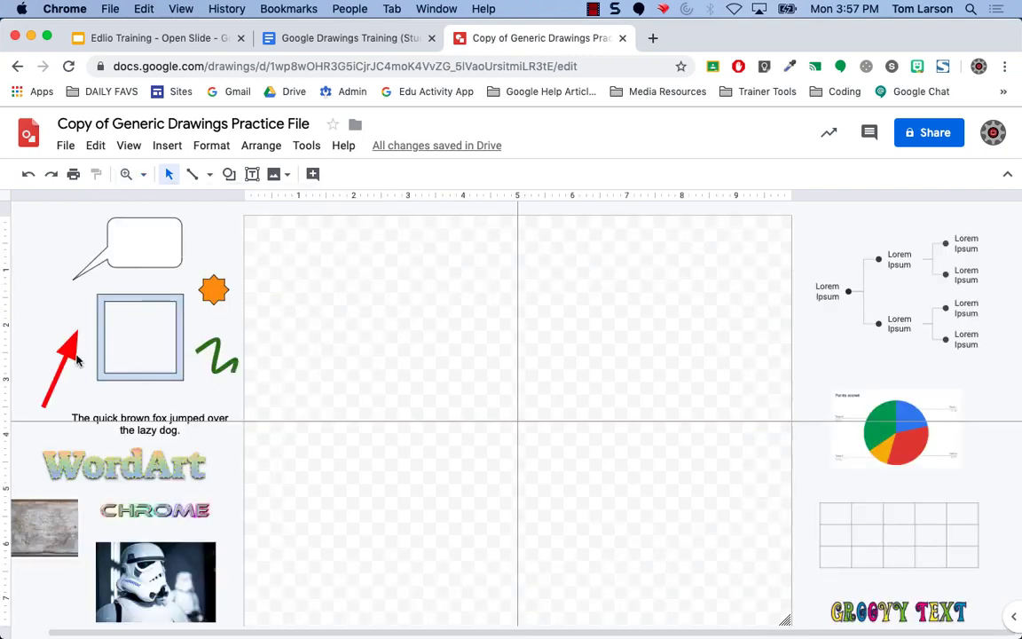
Allow camera access, take a photo with the computer's camera, and insert it as an image in the drawing.
left_click(167, 148)
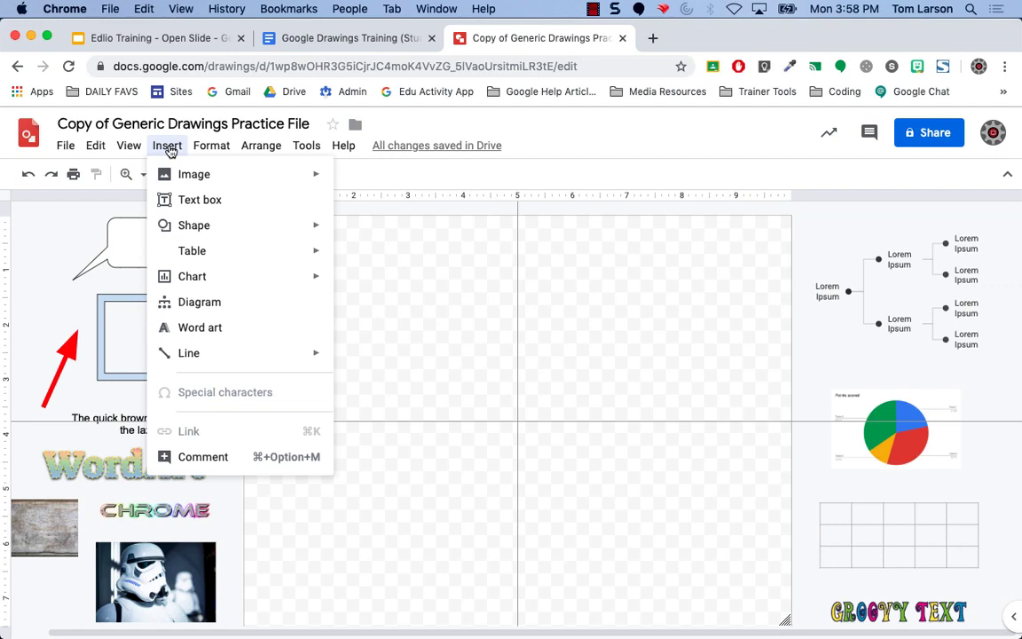
mouse_move(202, 179)
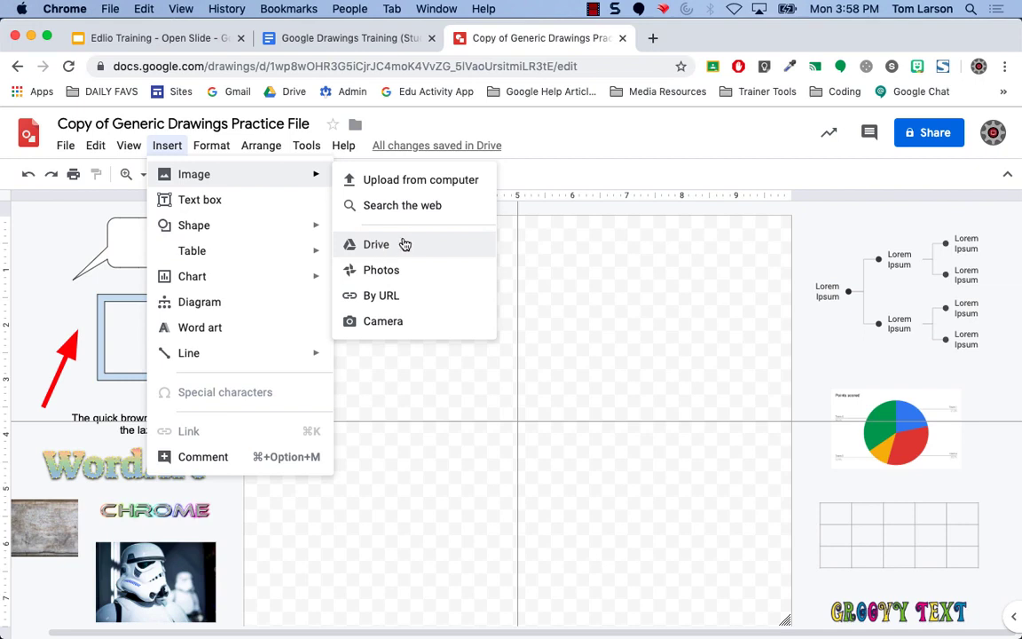
left_click(401, 322)
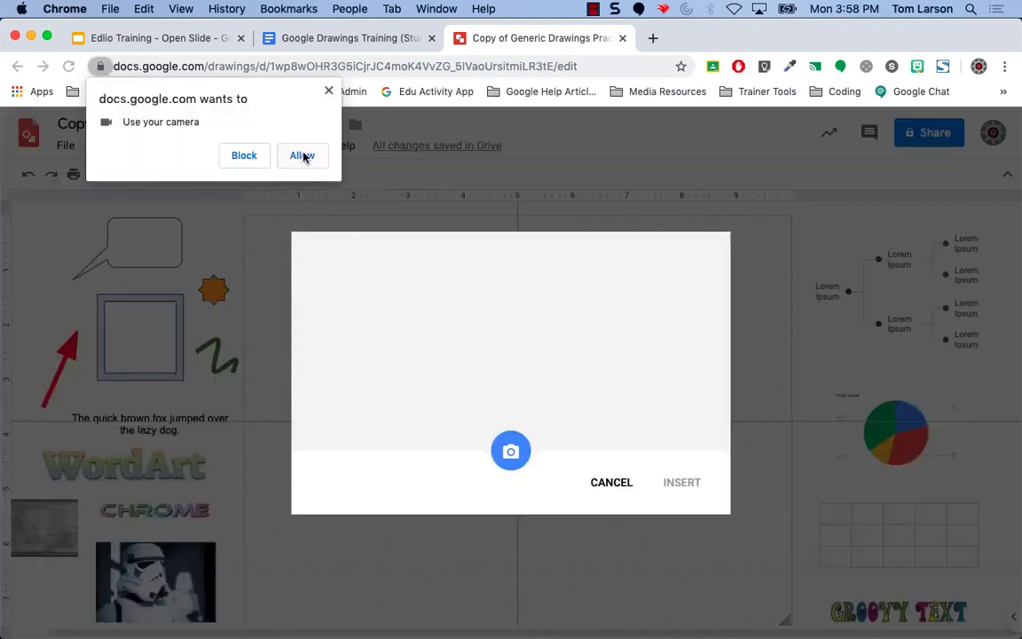
left_click(301, 155)
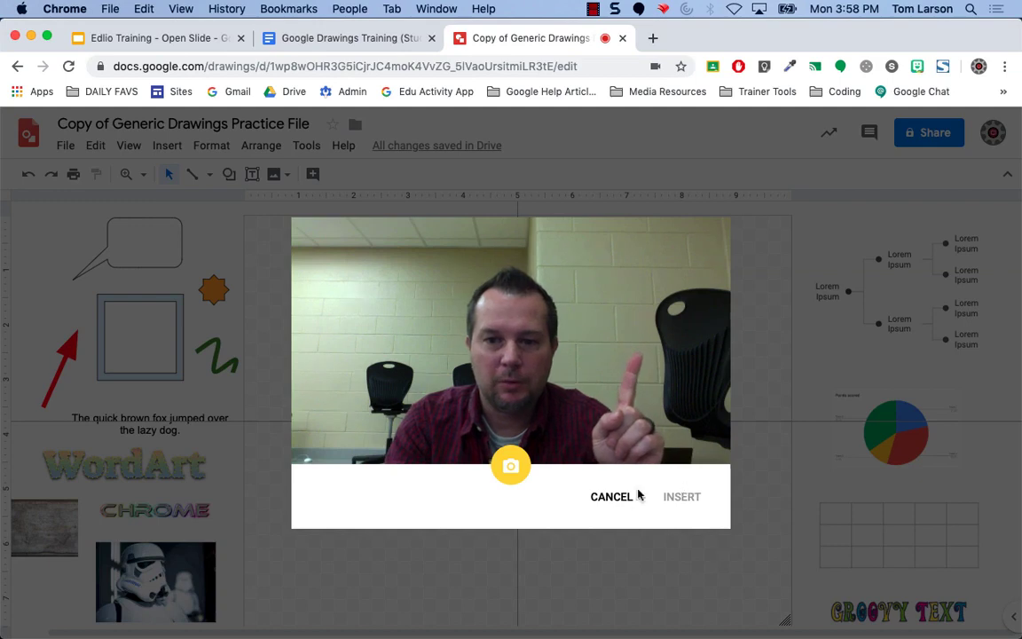
left_click(514, 468)
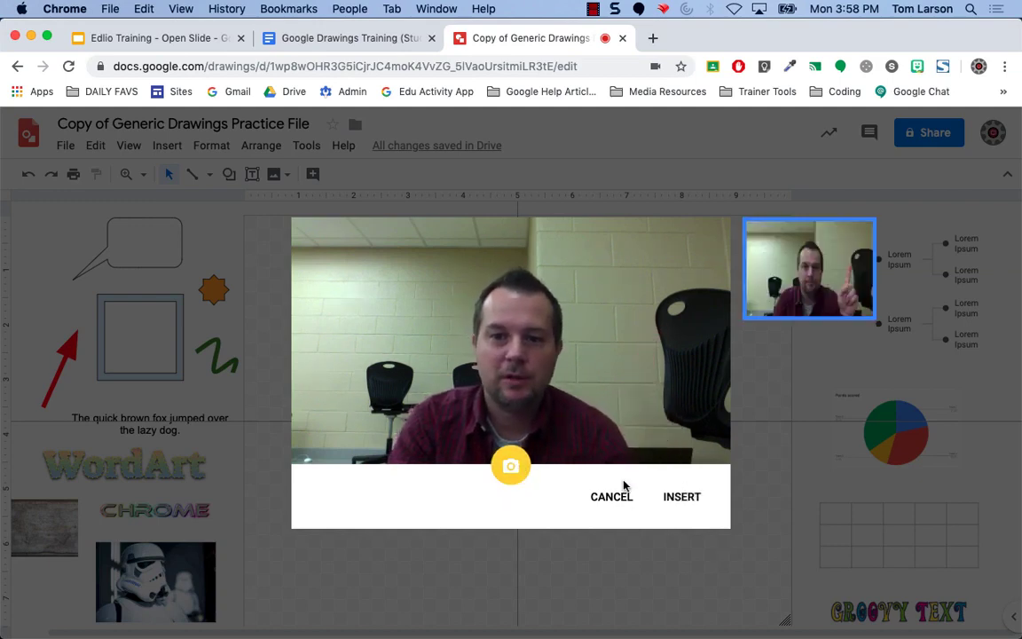
left_click(688, 497)
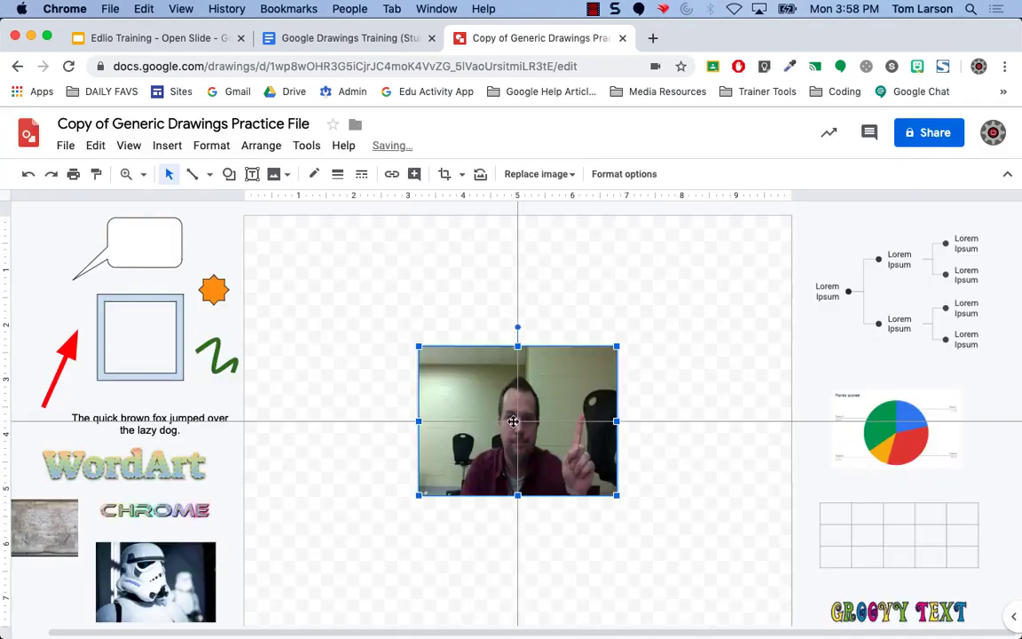
Move the camera photo to the canvas's upper-left area, enlarge it to about 6.2 inches wide, and delete it.
left_click_drag(512, 420, 393, 318)
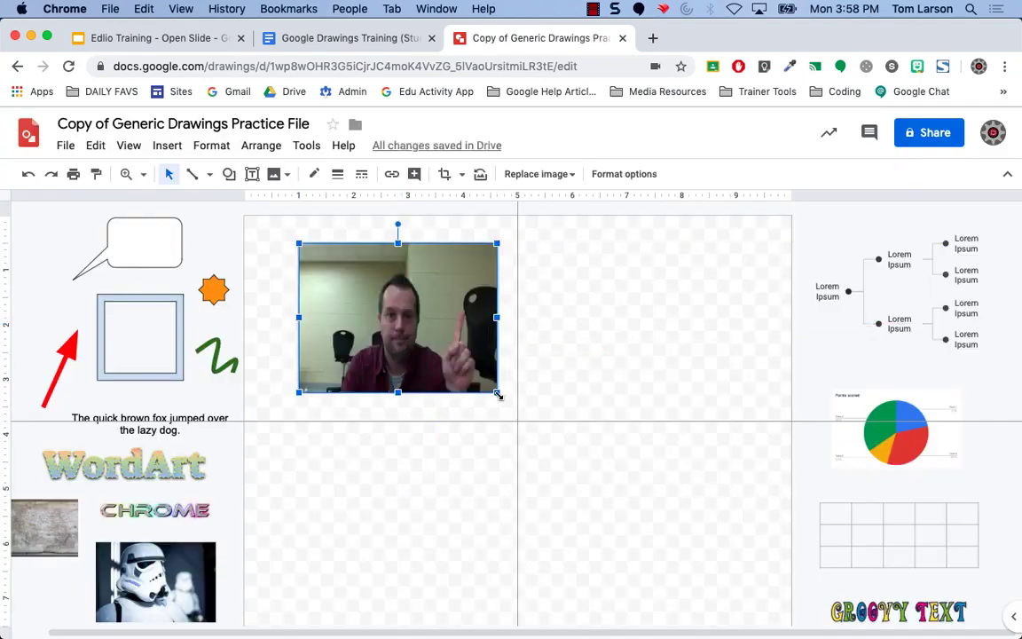
left_click_drag(497, 392, 639, 498)
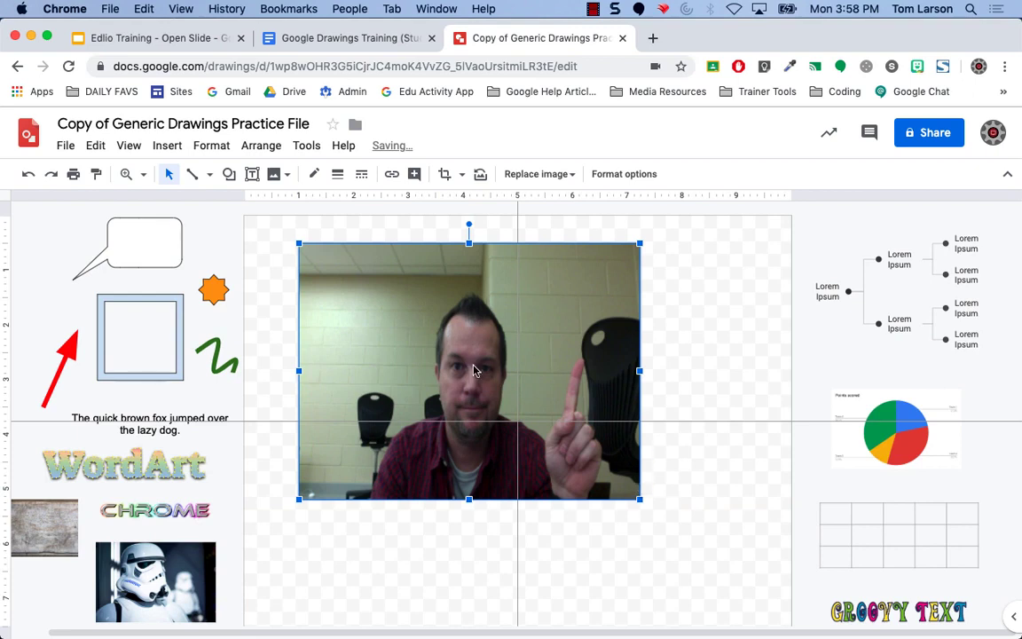
key("Delete")
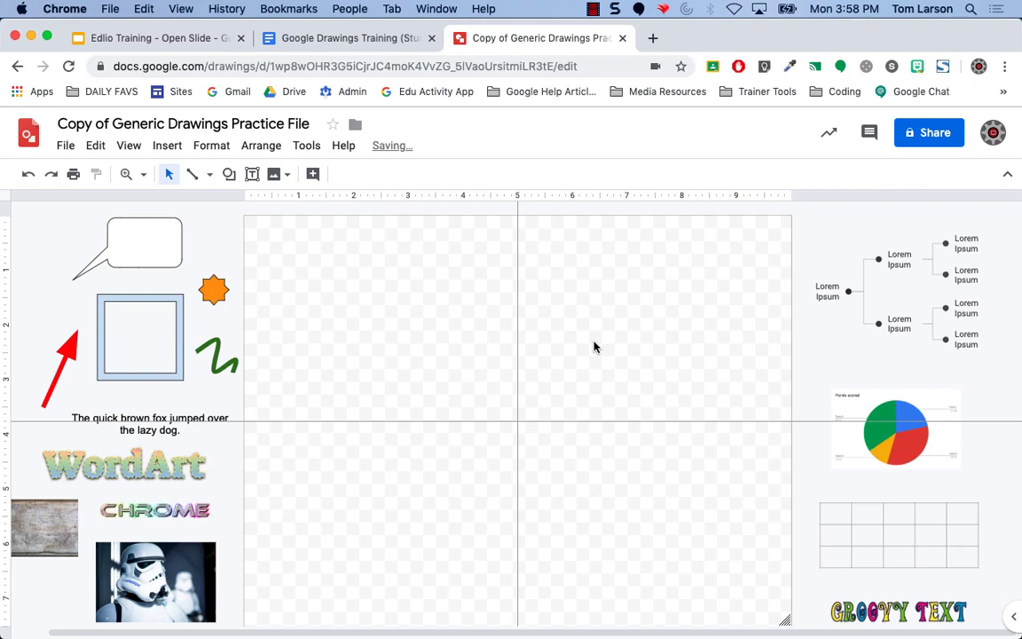
left_click(167, 145)
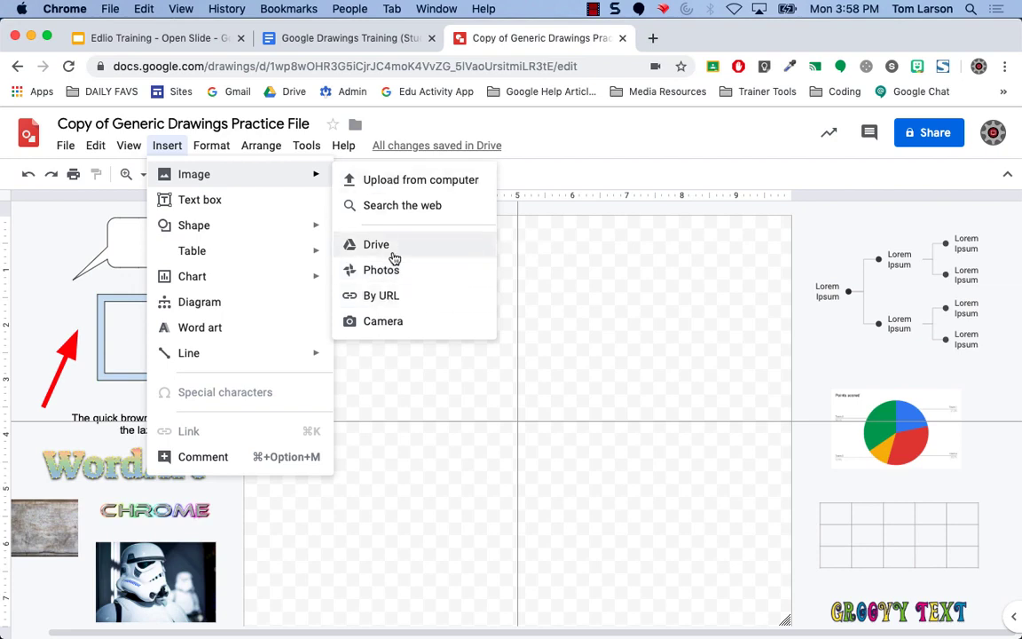
left_click(454, 280)
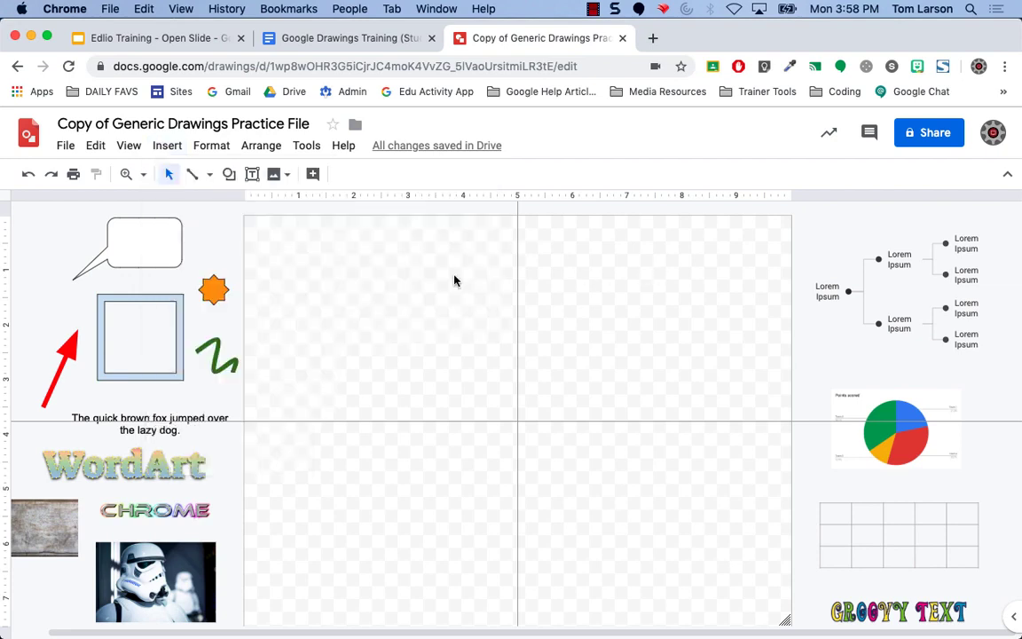
Insert a text box about 3.9 inches wide and 1.5 inches high in the canvas's upper-left area.
left_click(115, 415)
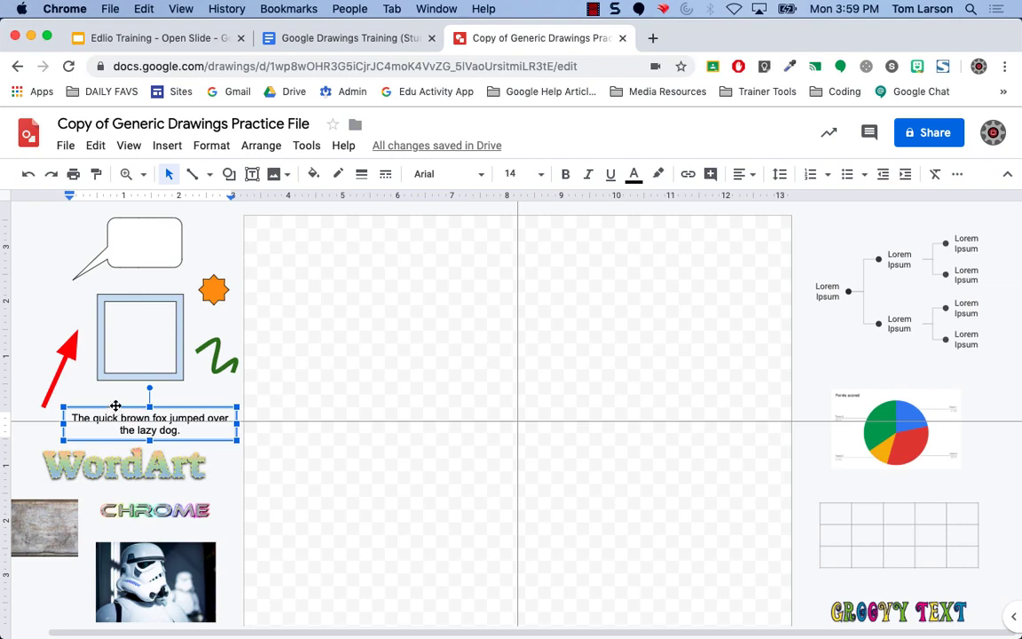
left_click(166, 147)
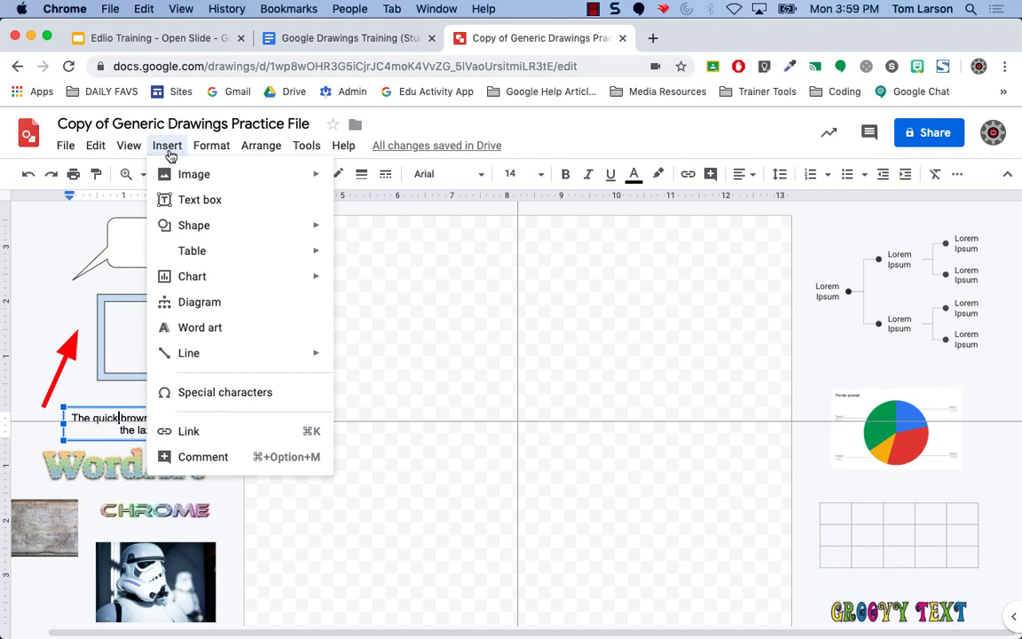
left_click(200, 201)
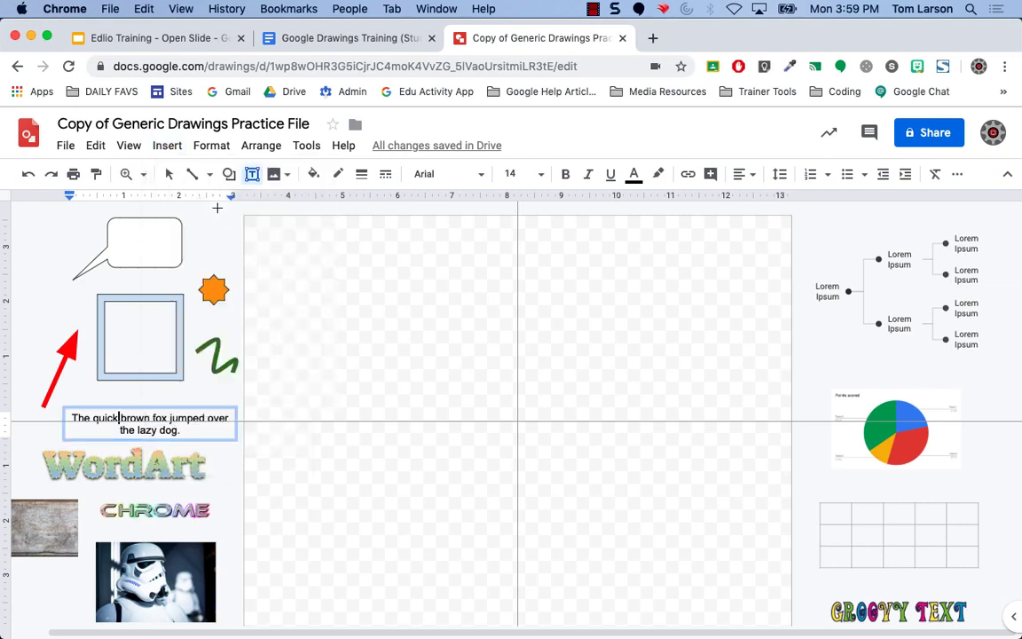
left_click_drag(256, 235, 470, 316)
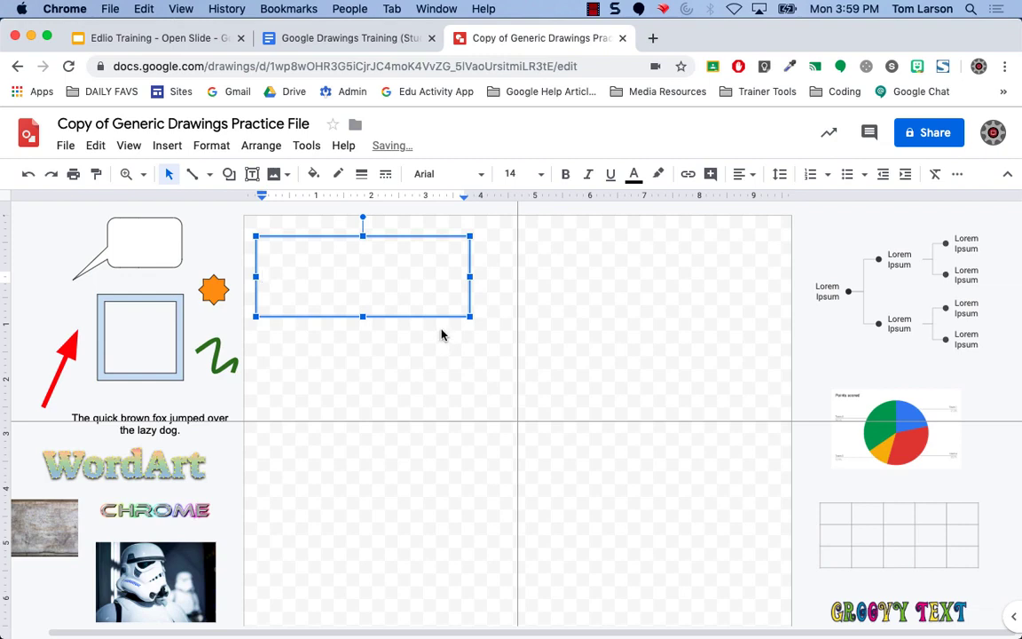
left_click(482, 173)
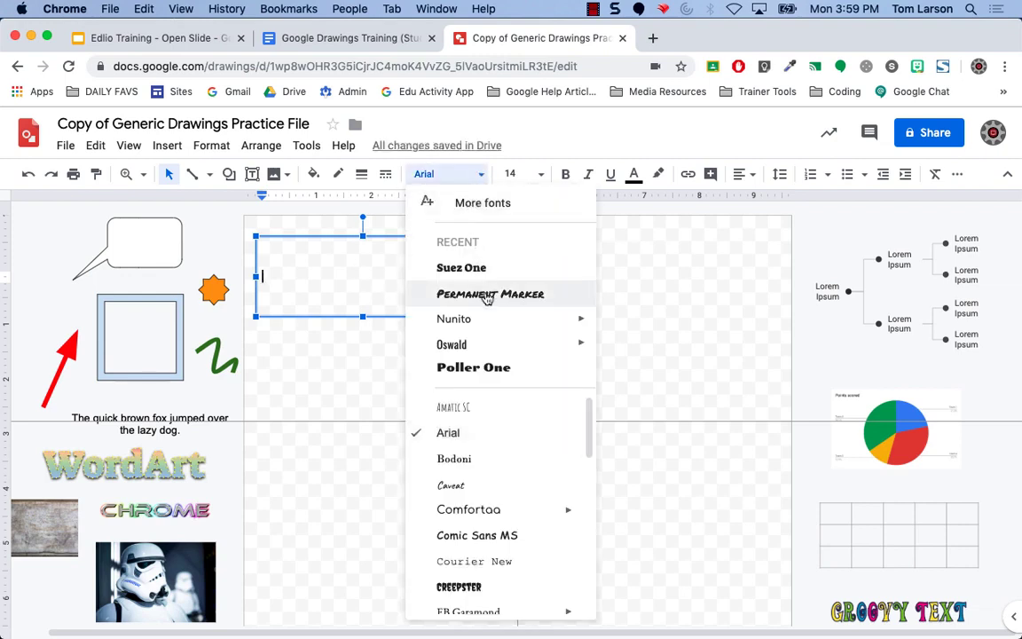
left_click(284, 260)
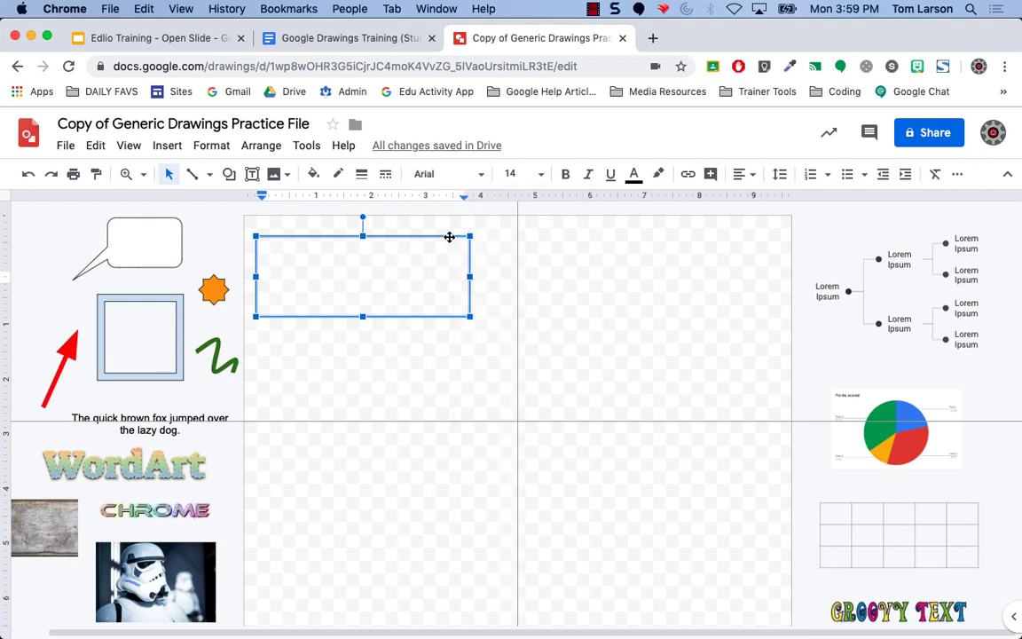
mouse_move(449, 237)
left_mouse_down()
mouse_move(486, 277)
mouse_move(443, 251)
left_mouse_up()
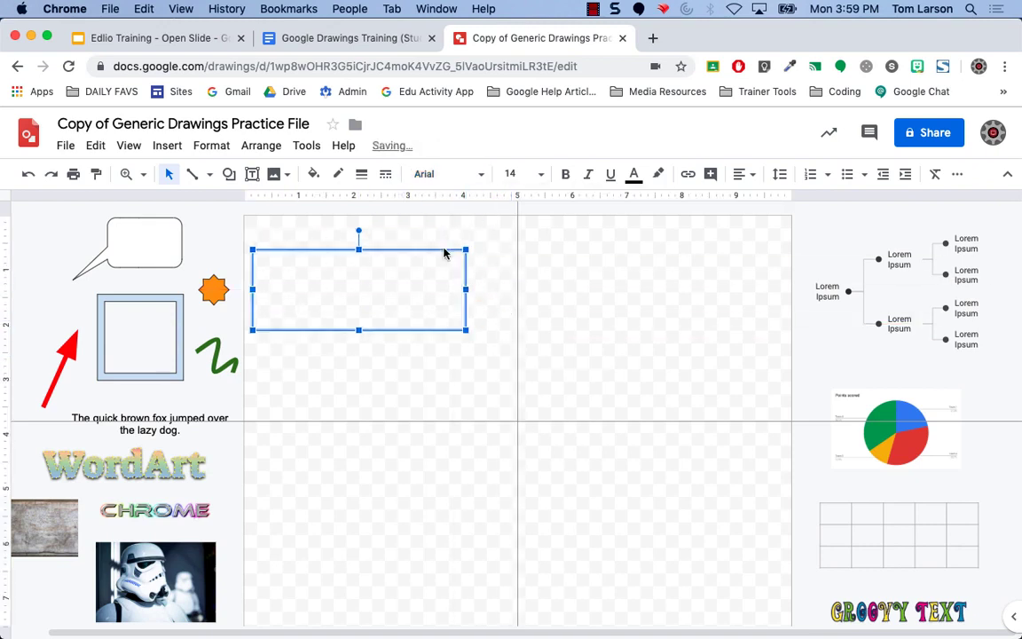
Give the new text box an 8px border and a solid red fill.
left_click(361, 174)
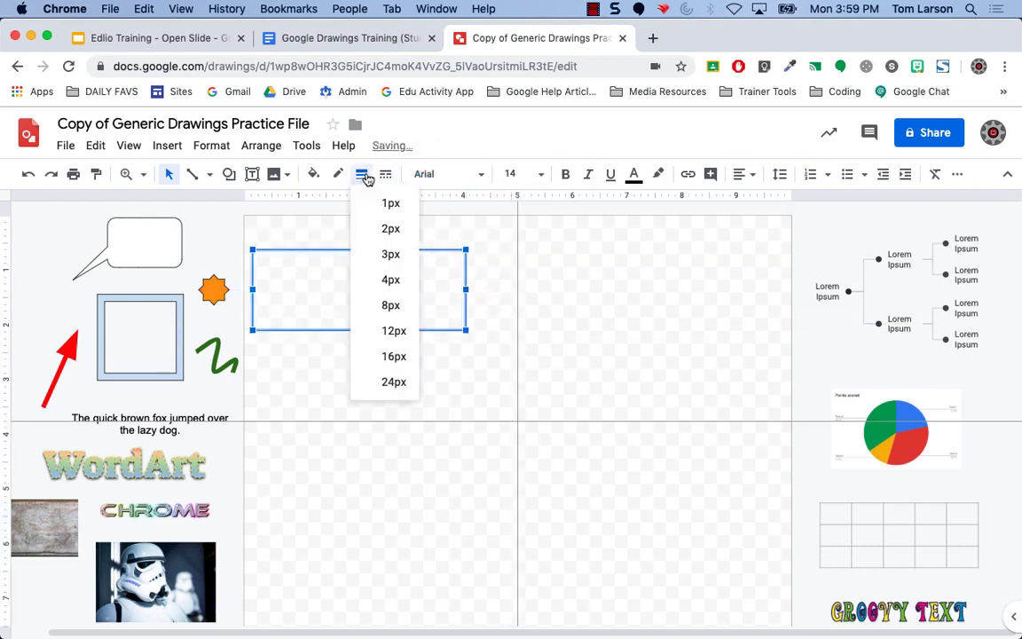
left_click(392, 306)
left_click(313, 174)
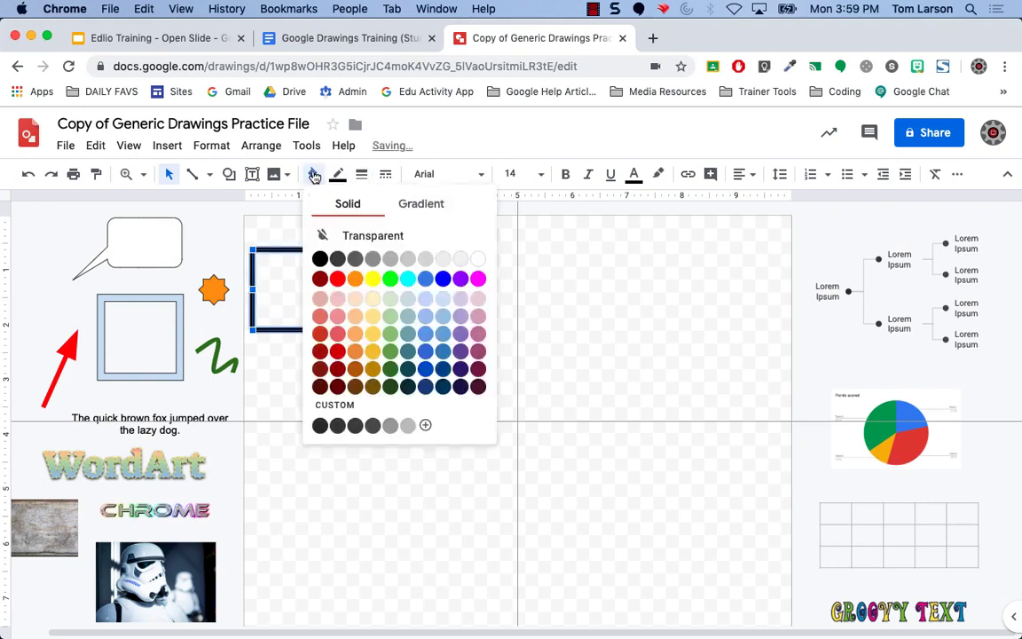
left_click(338, 280)
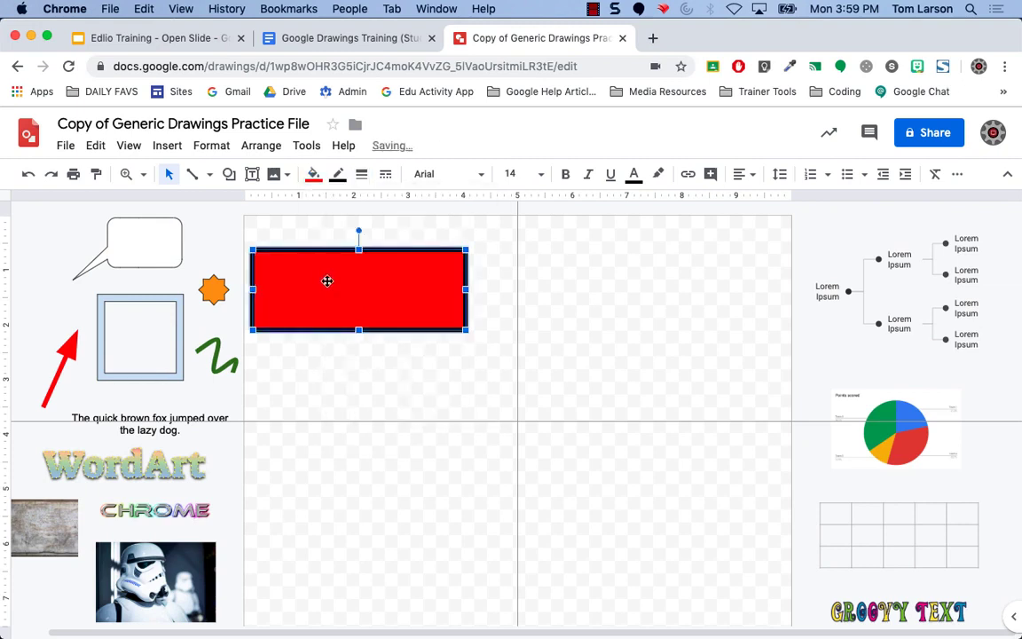
Move the red text box toward the canvas's middle, rotate it slightly counterclockwise, and show its format options.
left_click_drag(330, 285, 501, 282)
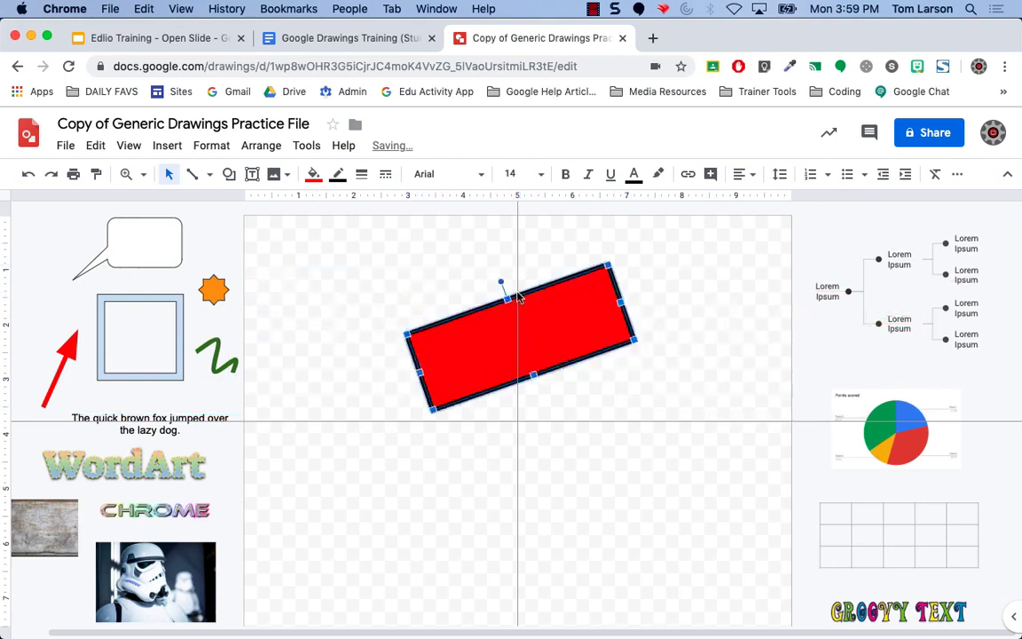
left_click_drag(557, 336, 480, 366)
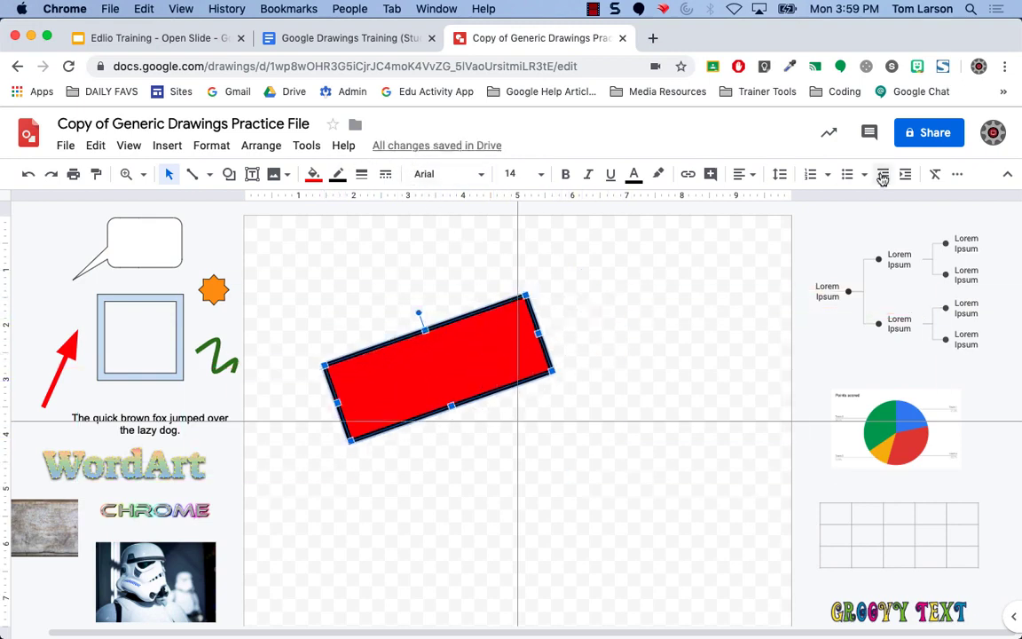
left_click(958, 175)
left_click(942, 204)
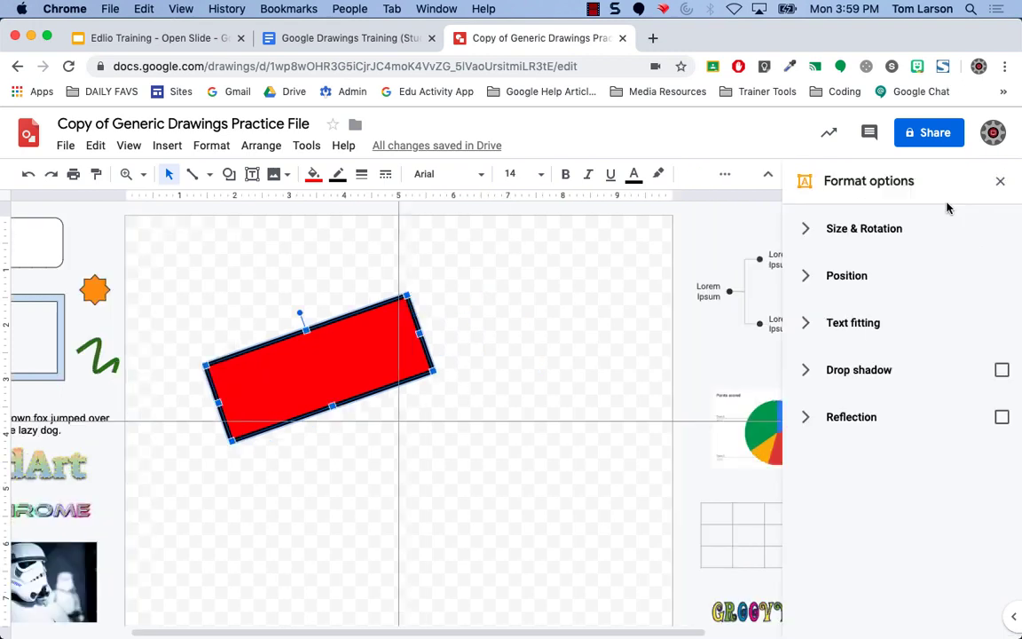
Try the reflection effect on the red text box and turn it off again.
left_click(1001, 419)
left_click(1000, 418)
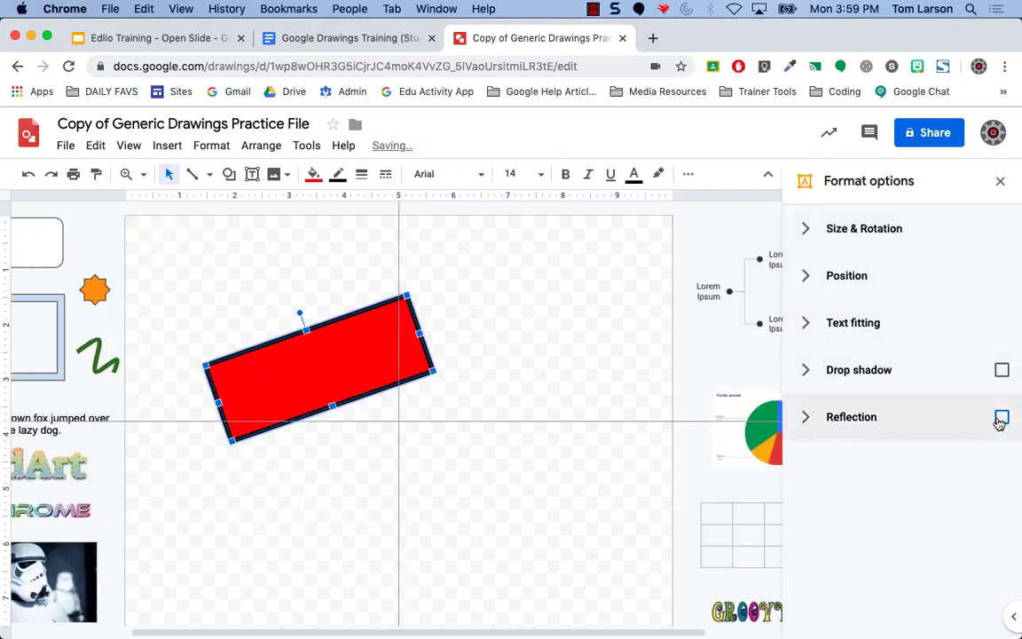
left_click(1000, 418)
left_click(1001, 419)
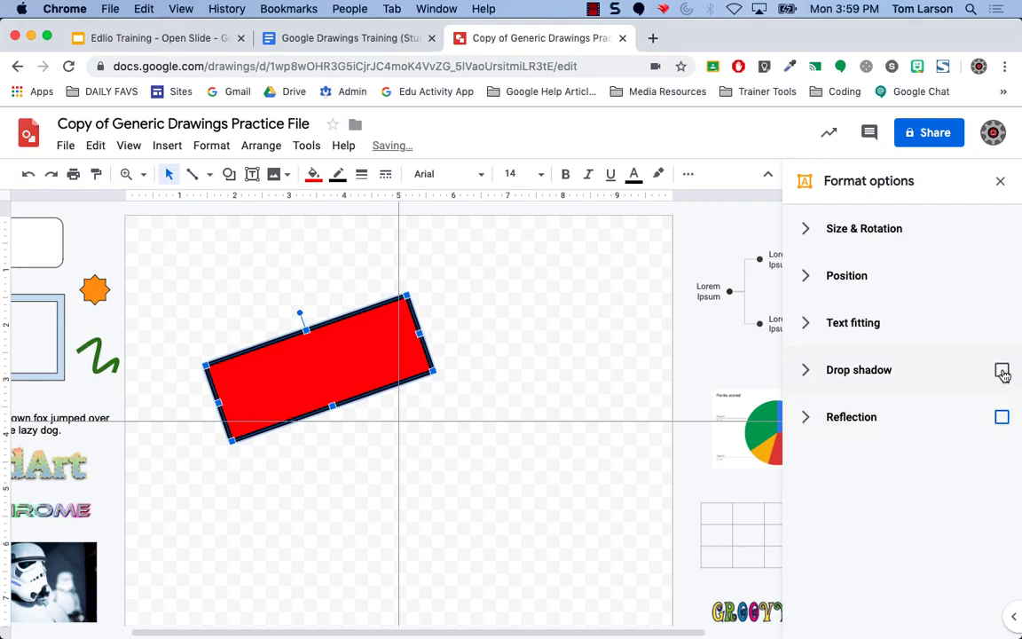
Add a drop shadow to the red text box and increase the shadow's distance.
left_click(1001, 370)
left_click(806, 372)
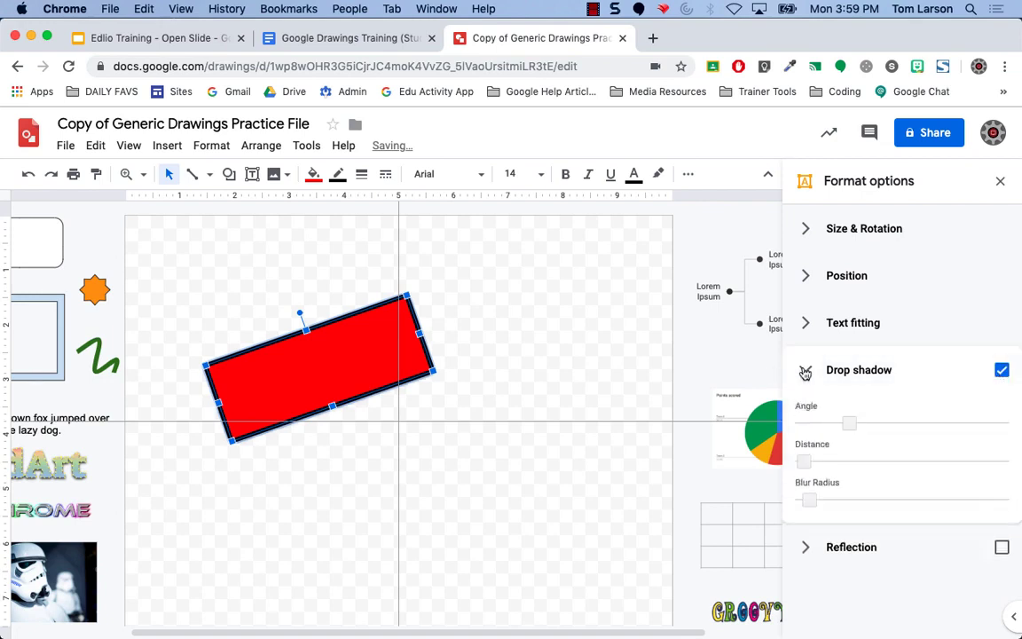
left_click(806, 372)
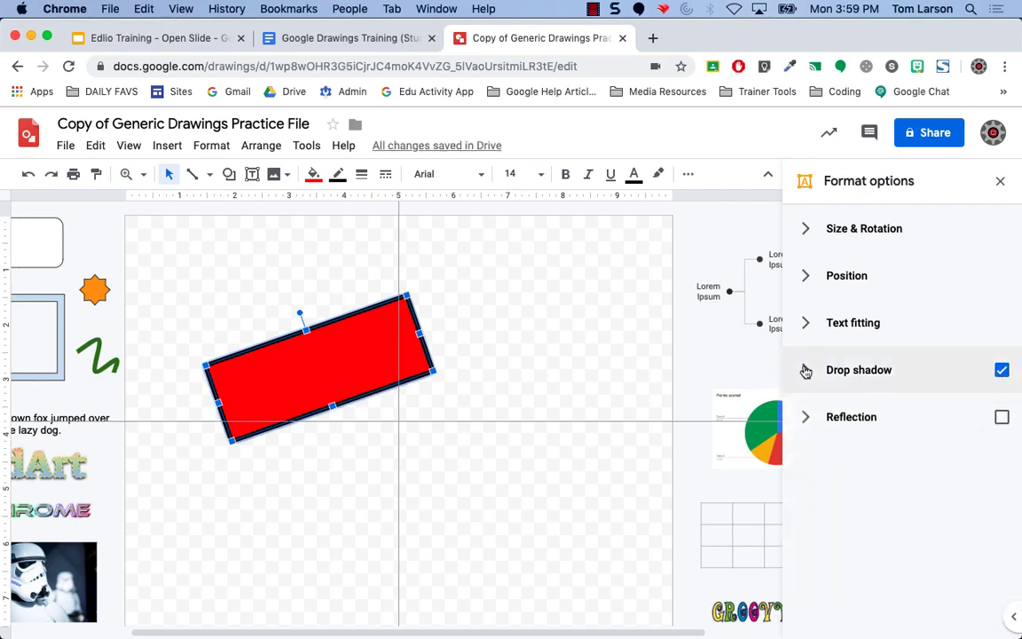
left_click(805, 371)
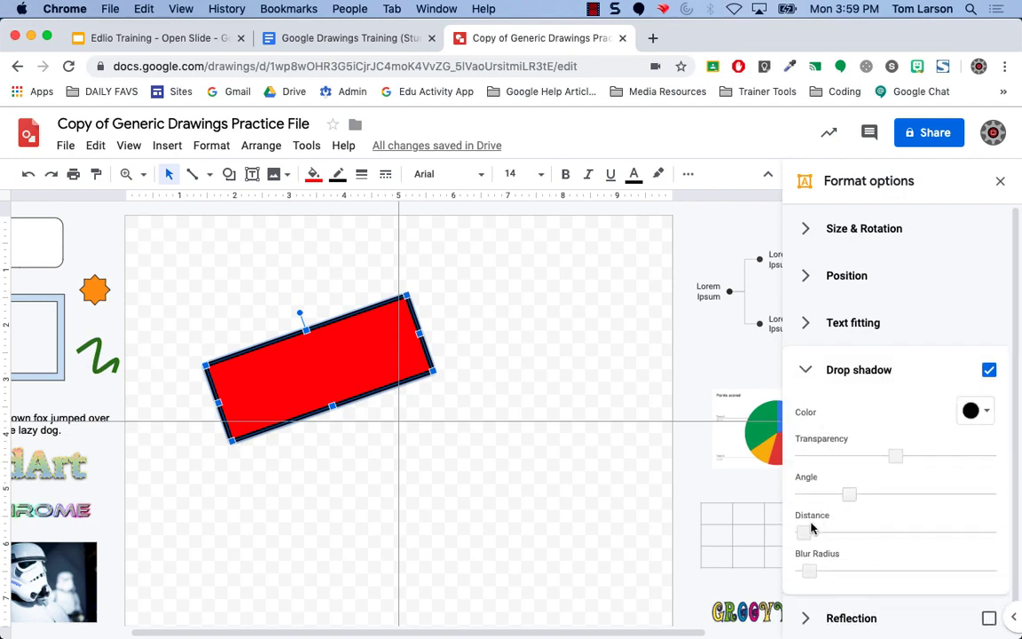
left_click_drag(803, 532, 839, 531)
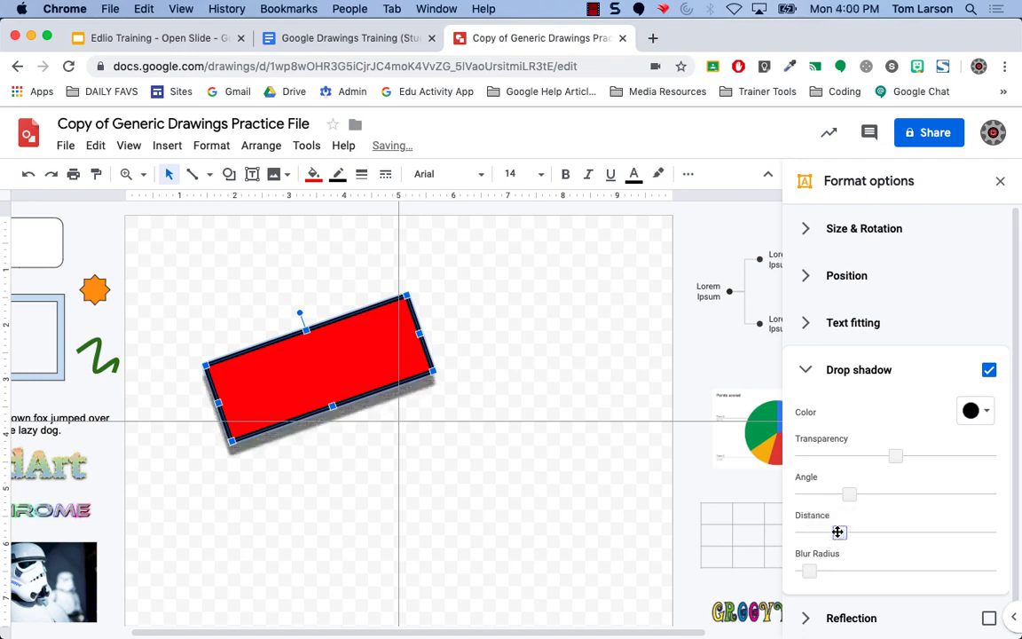
Remove the drop shadow from the red text box, collapse the shadow settings, and reselect the box.
left_click(989, 370)
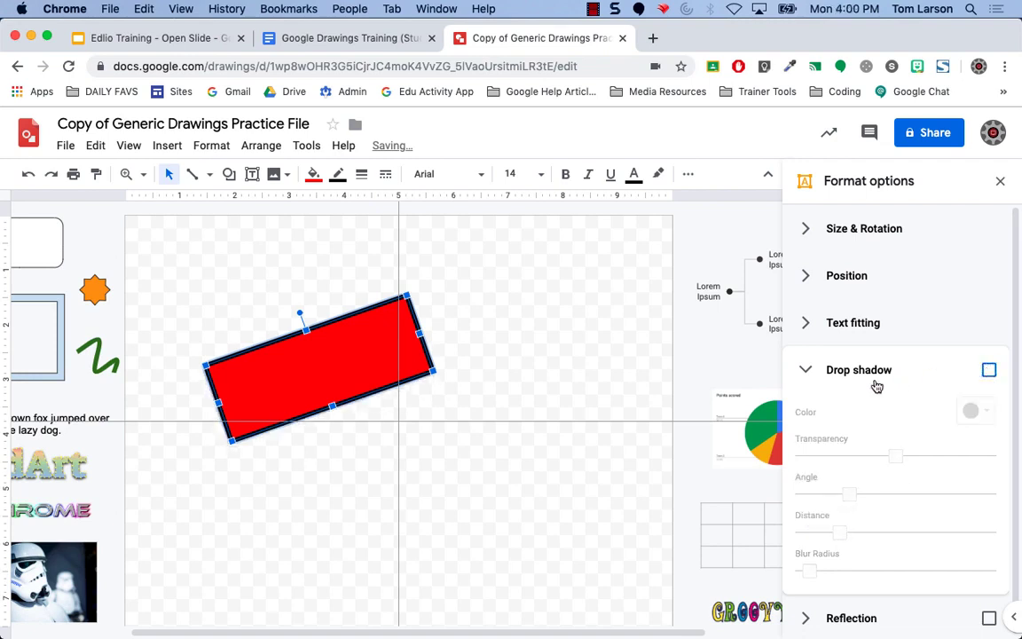
left_click(805, 370)
left_click(562, 347)
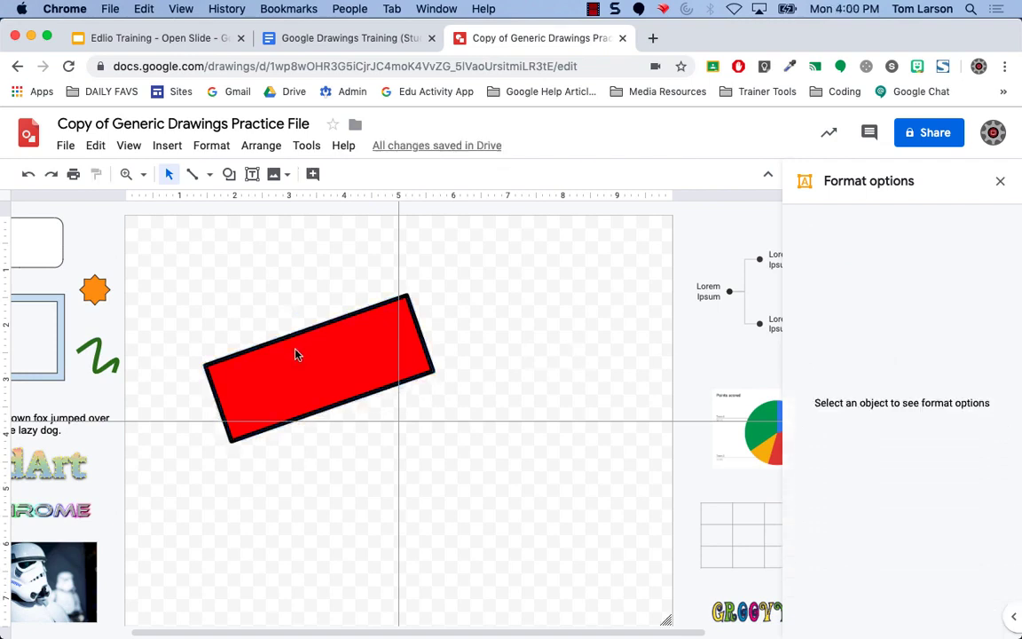
left_click(306, 361)
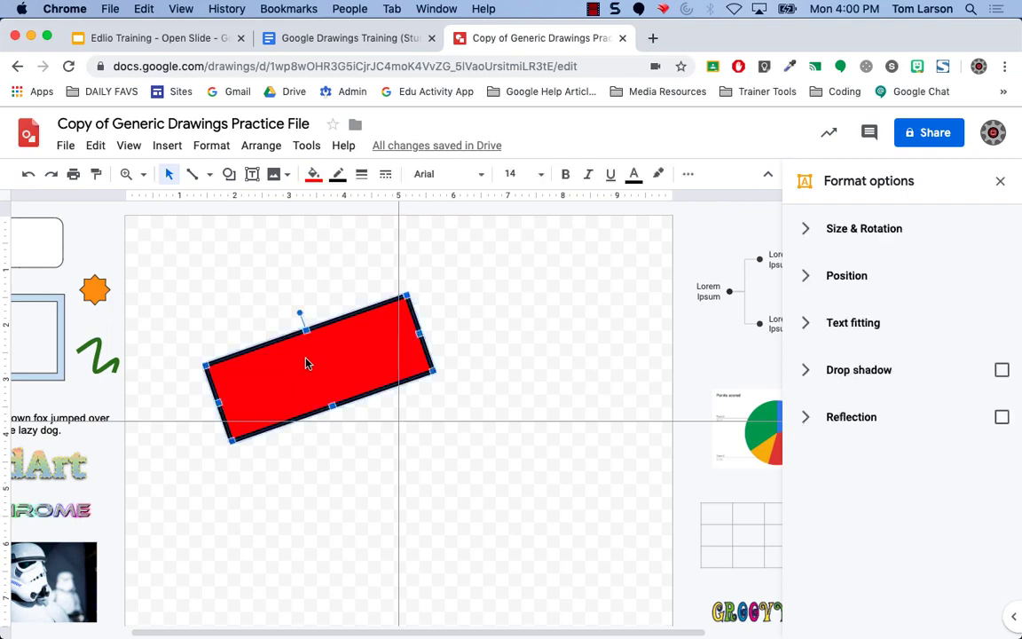
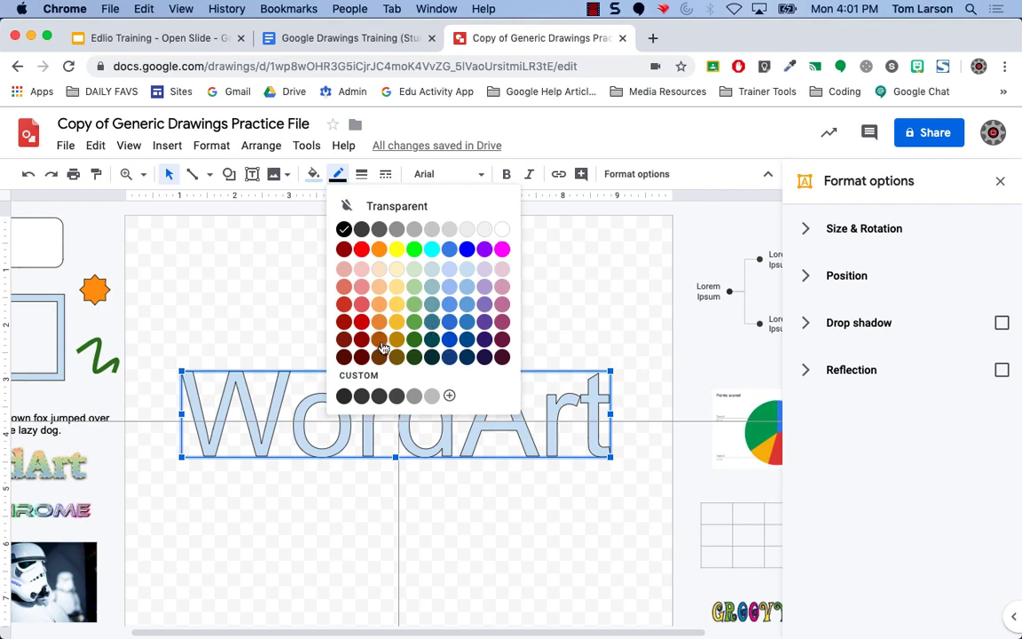
Set the blue WordArt's outline to 8px and apply a gray gradient fill.
left_click(361, 176)
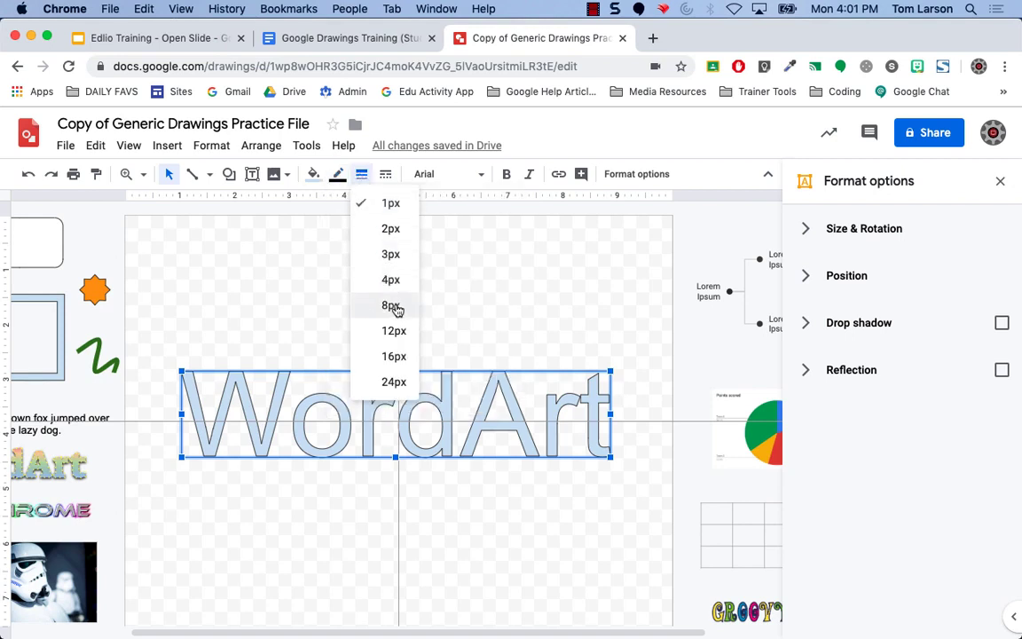
left_click(392, 306)
left_click(313, 174)
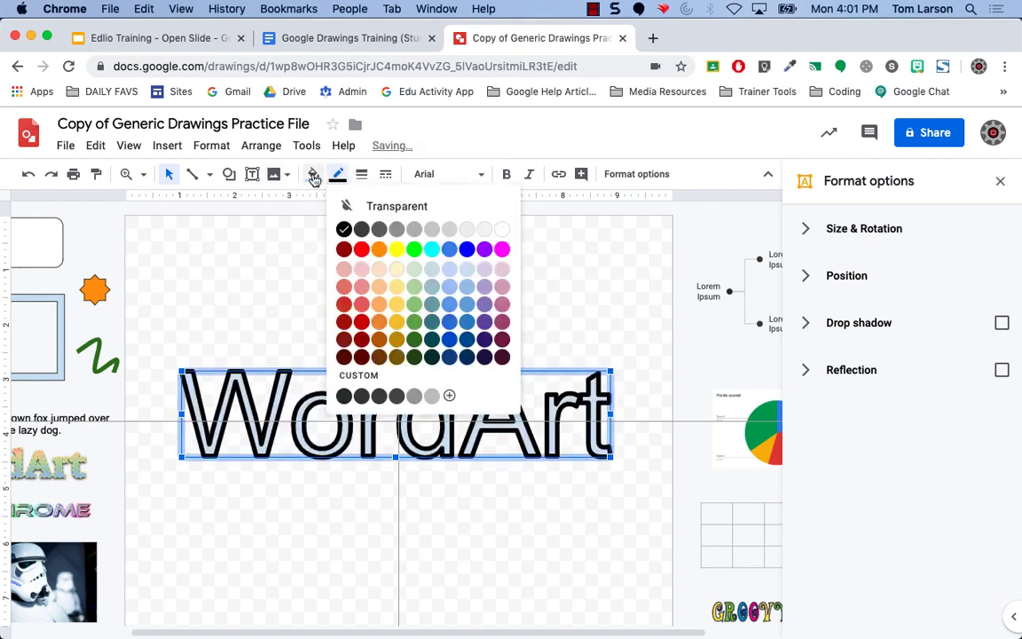
left_click(416, 206)
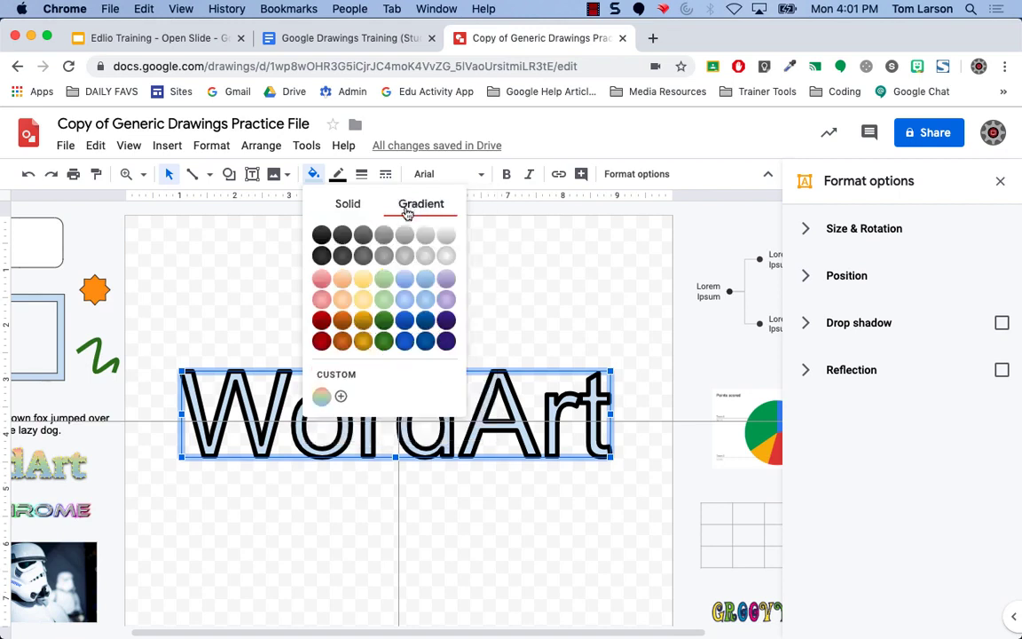
left_click(402, 257)
left_click(470, 273)
Delete the gray WordArt from the canvas, and move the multicolored WordArt sample from the margin onto the canvas.
left_click(437, 396)
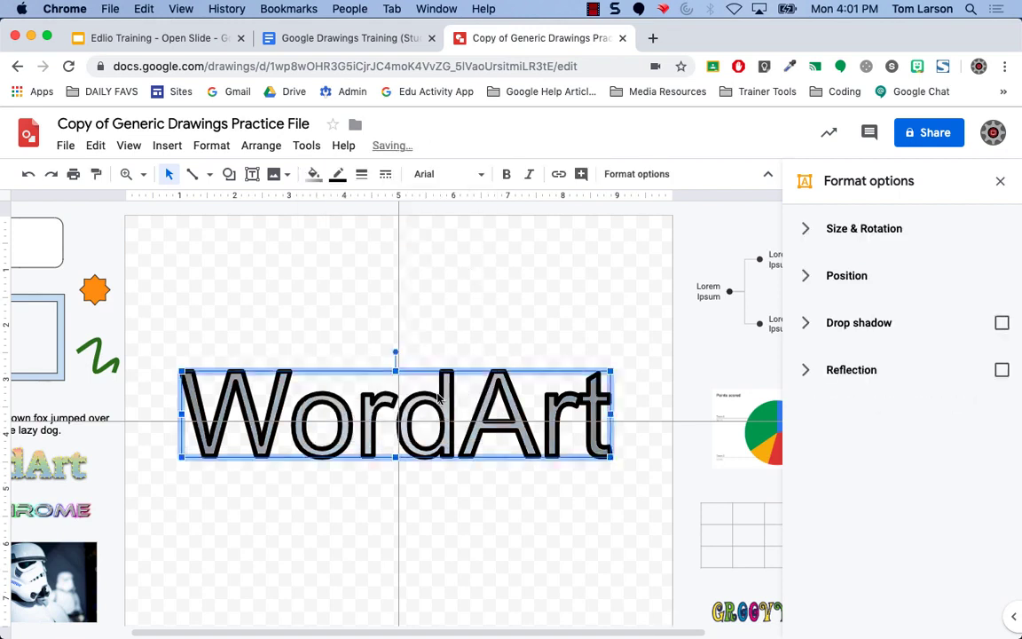
key("Delete")
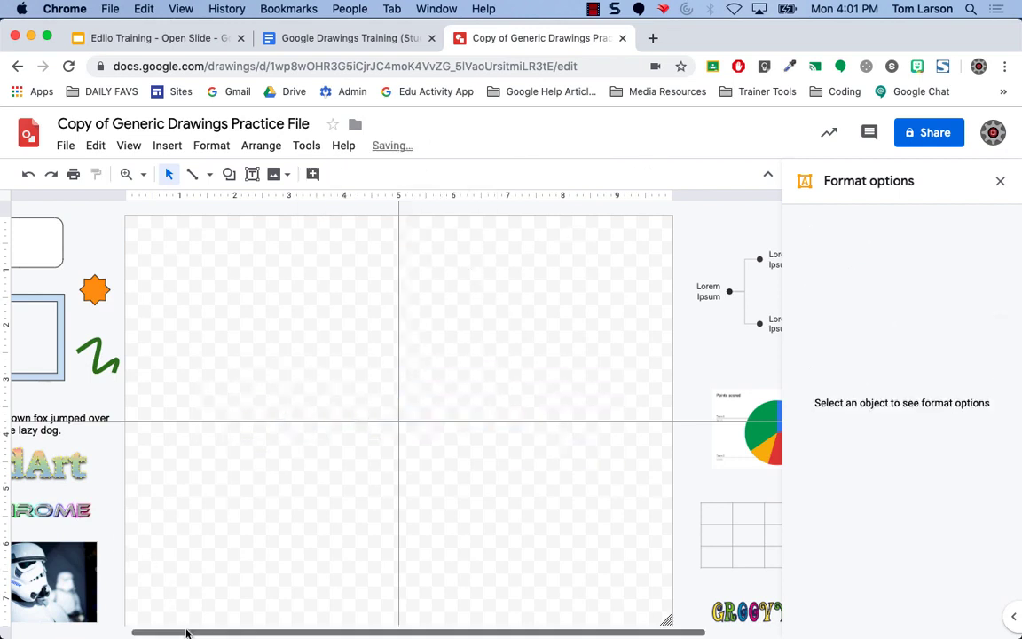
left_click_drag(181, 632, 109, 633)
left_click(109, 469)
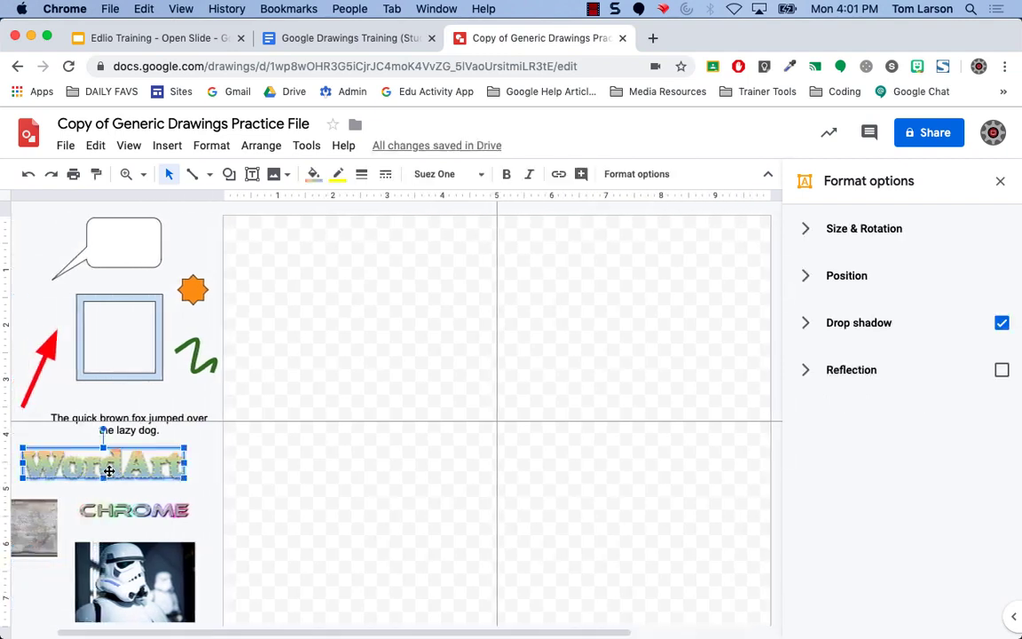
left_click_drag(108, 468, 586, 330)
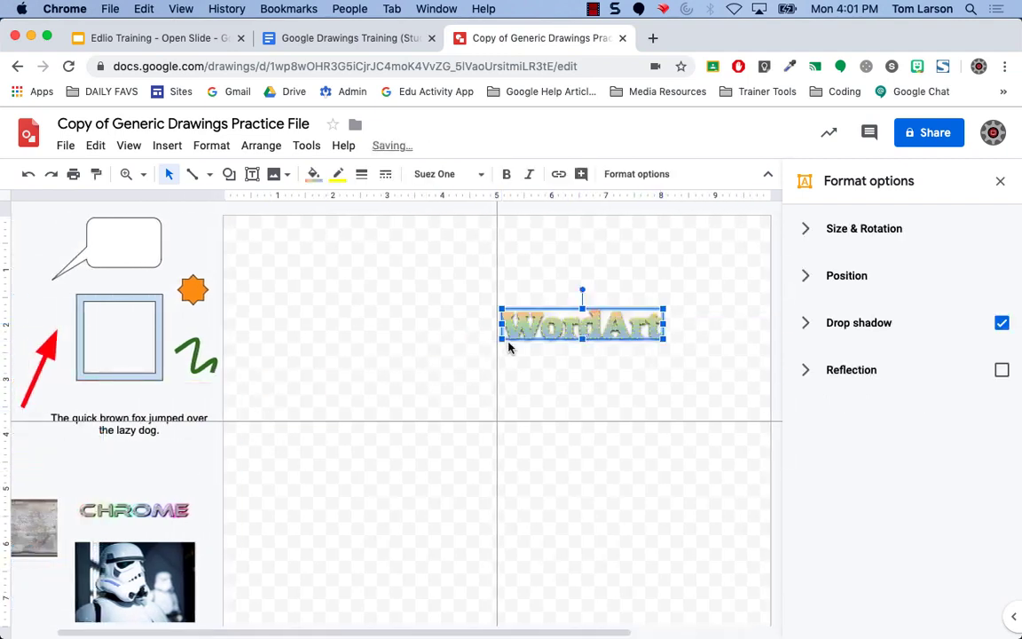
Enlarge the multicolored WordArt to about 8.3 inches wide and place it centered in the canvas's upper half.
left_click_drag(501, 339, 435, 395)
left_click_drag(417, 353, 466, 425)
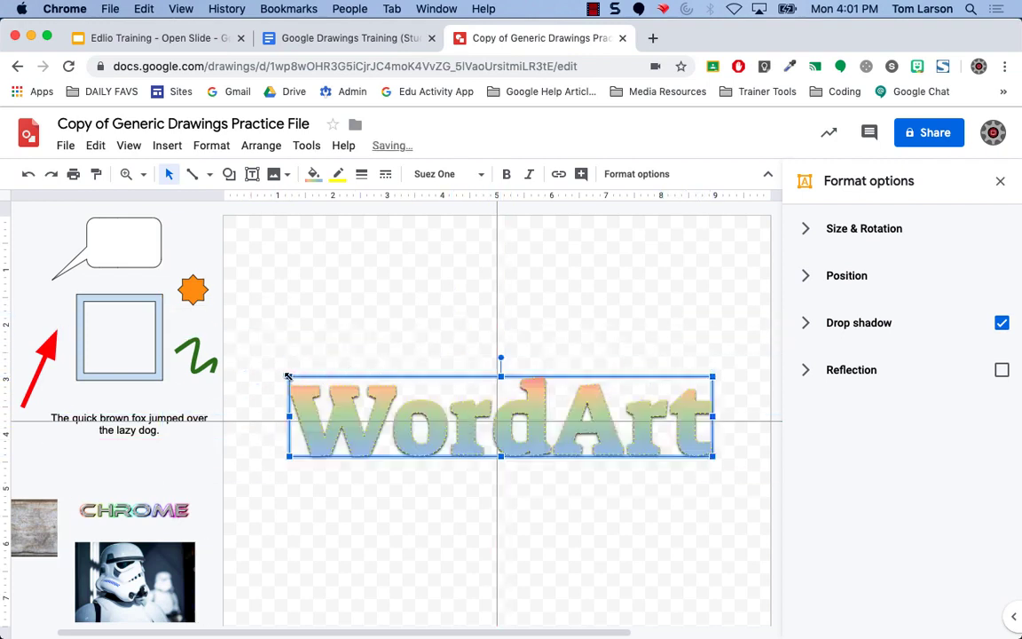
left_click_drag(287, 376, 255, 364)
left_click_drag(368, 394, 373, 320)
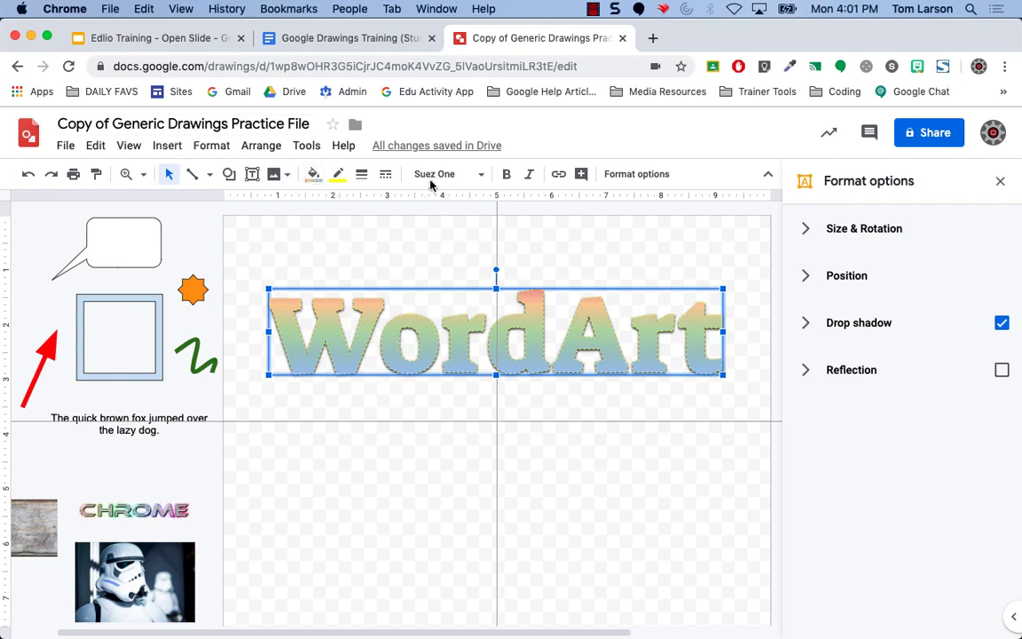
Examine the type, angle and stops of the WordArt's custom gradient fill, and accept the gradient as it is.
left_click(313, 175)
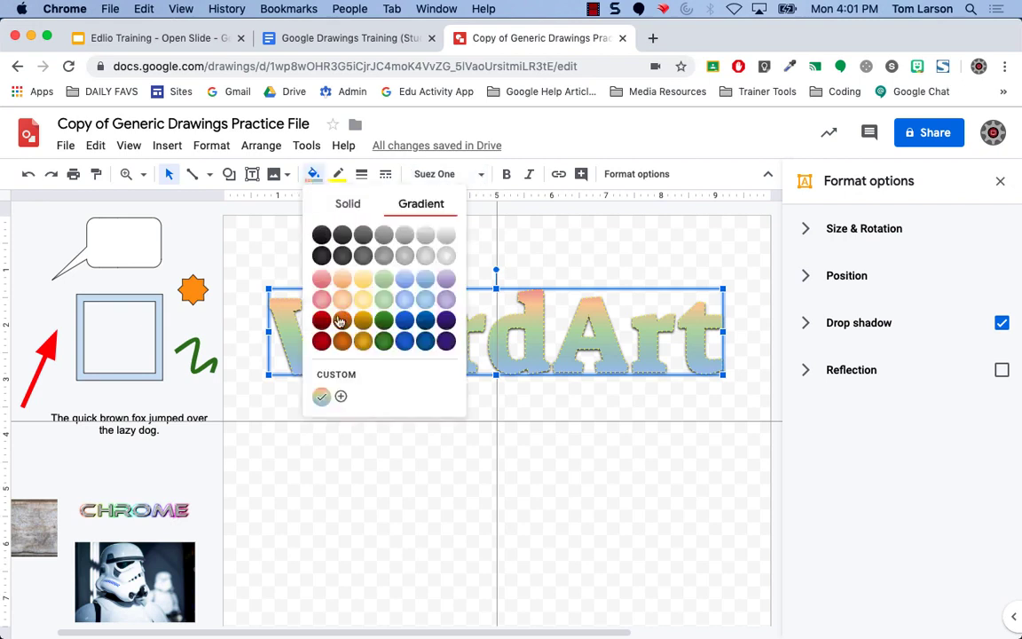
left_click(352, 376)
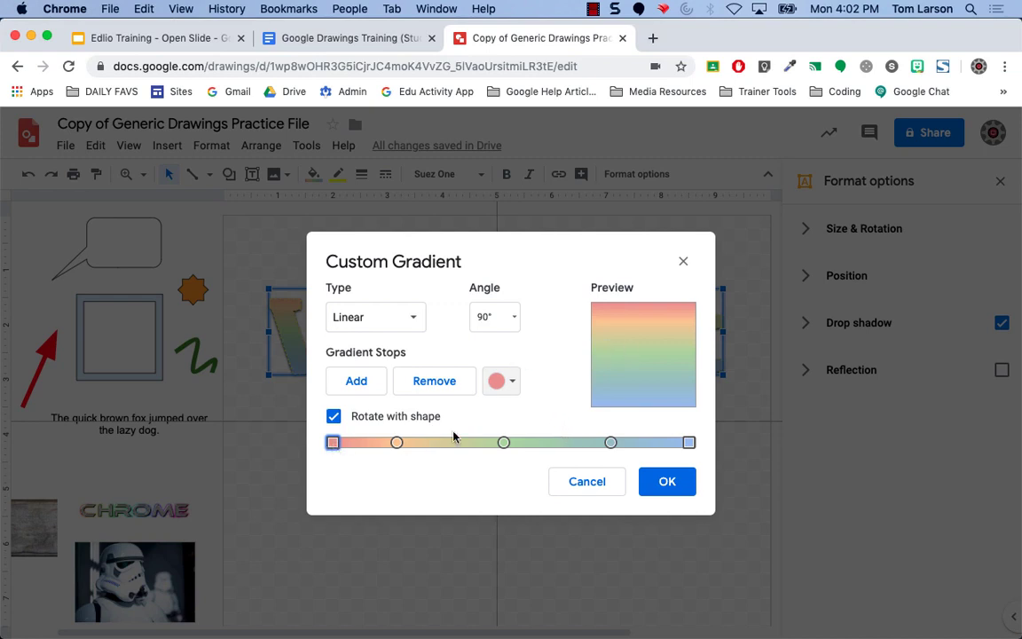
left_click(667, 482)
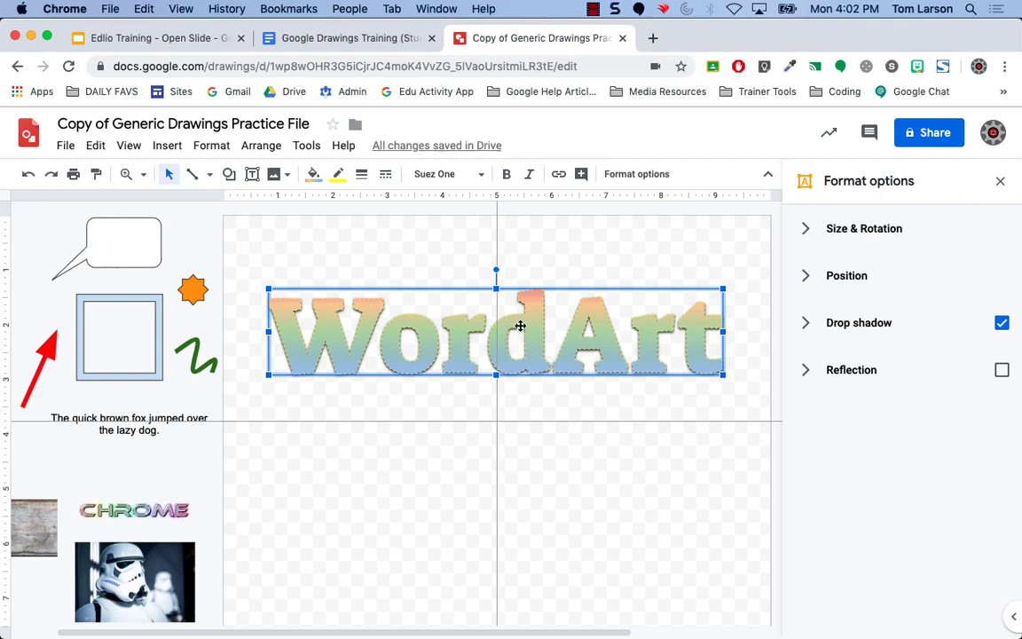
Check the multicolored WordArt's border dash styles, and shrink it to about 3.5 inches wide in the margin below the fox sentence.
left_click(384, 174)
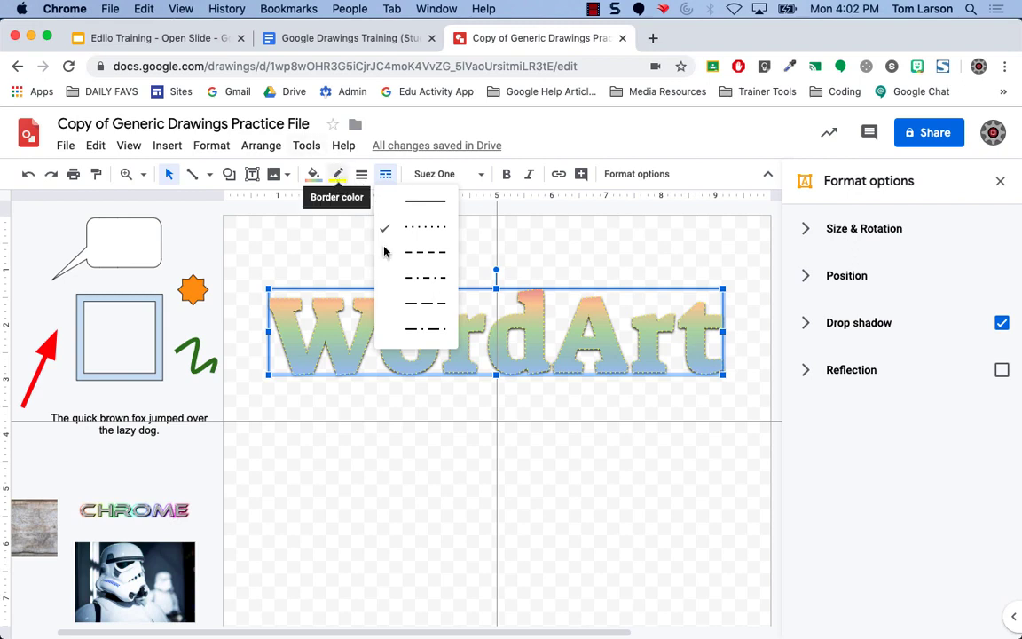
left_click(618, 447)
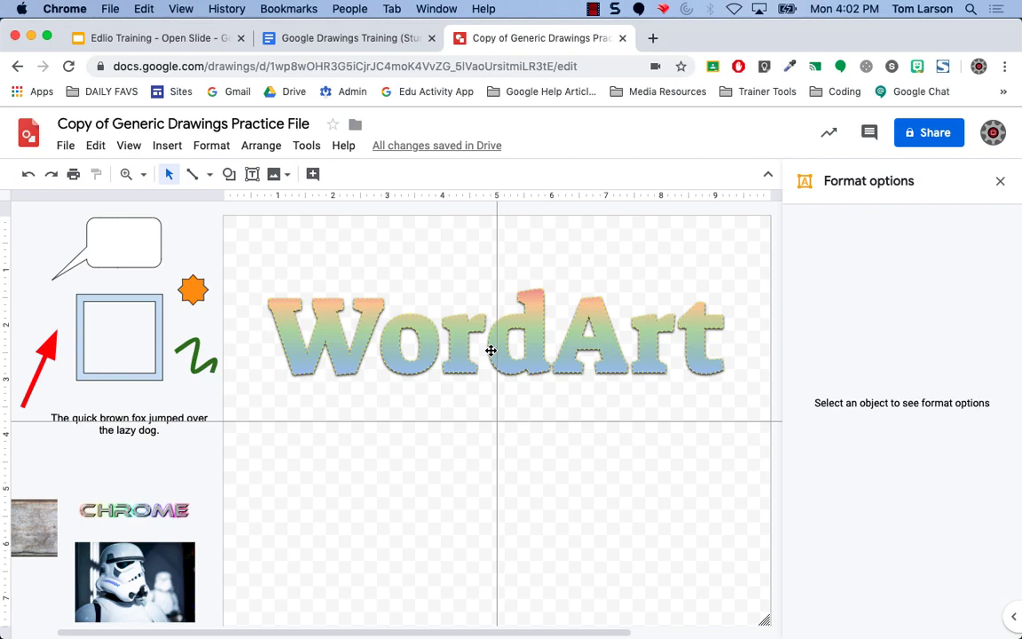
left_click(491, 350)
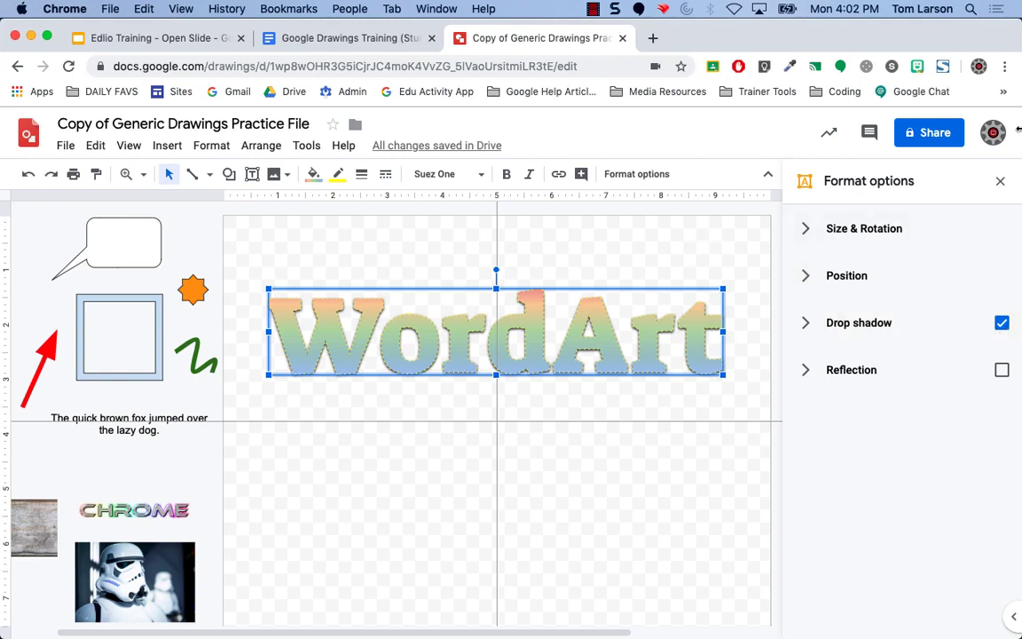
left_click(1001, 182)
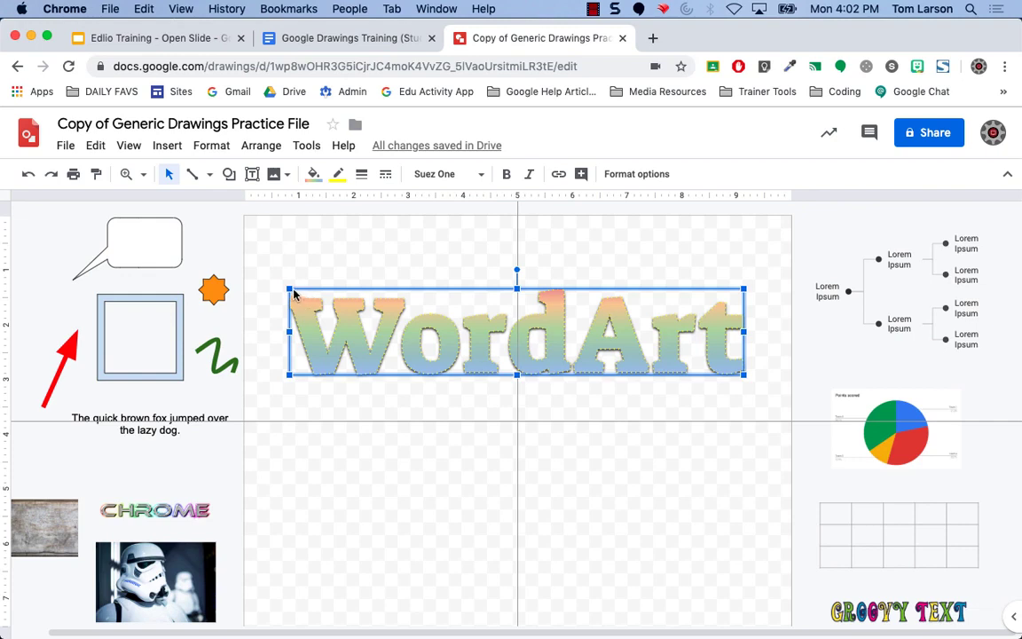
left_click_drag(288, 287, 556, 328)
left_click_drag(639, 347, 111, 466)
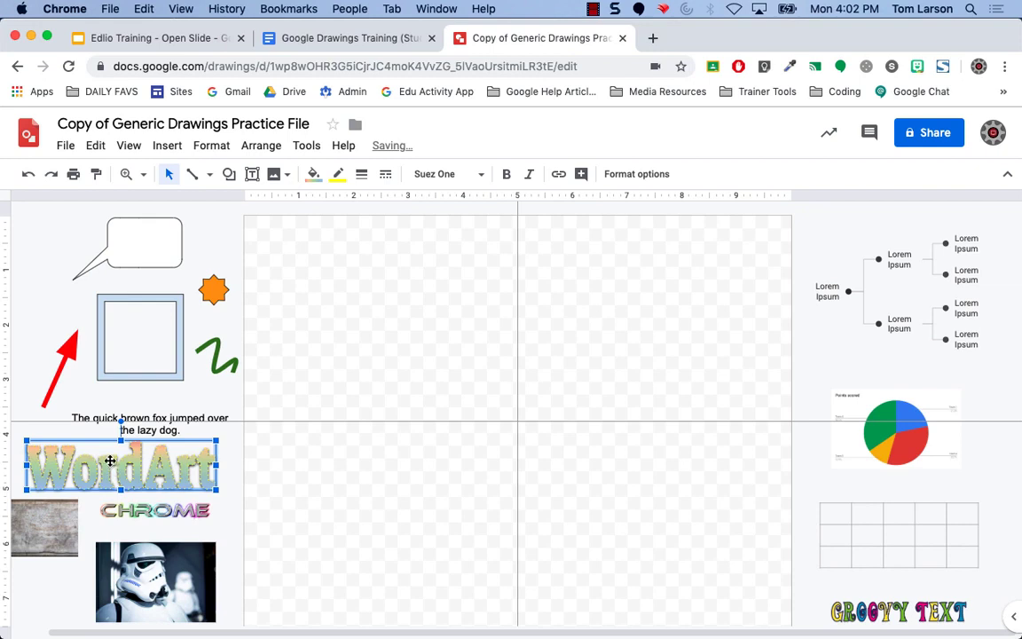
Draw a closed 11-point lightning-bolt polyline about 6 inches wide and 5.7 inches high on the canvas.
left_click(209, 174)
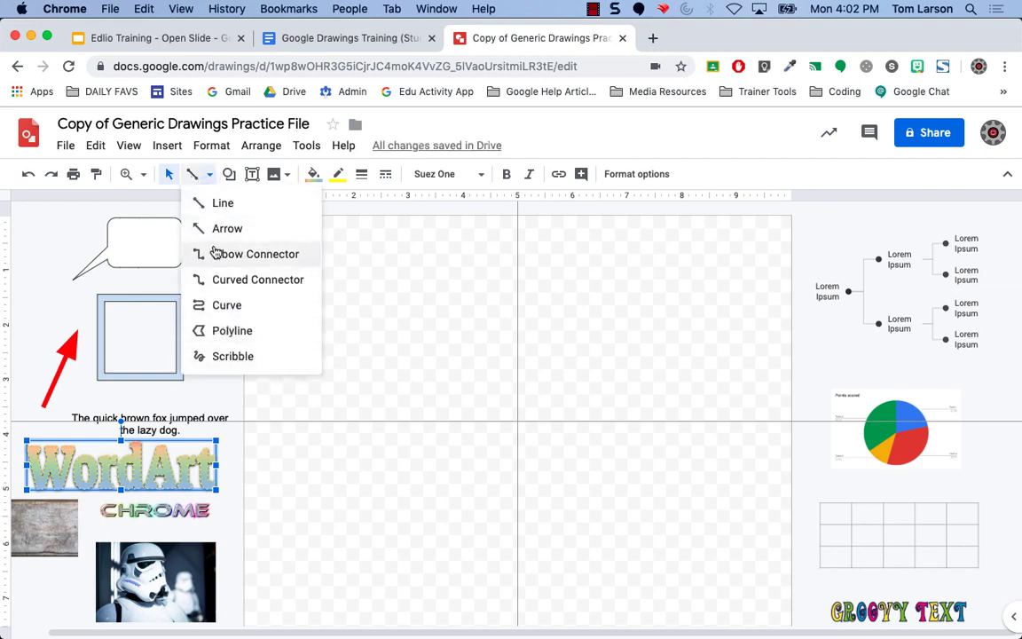
left_click(166, 146)
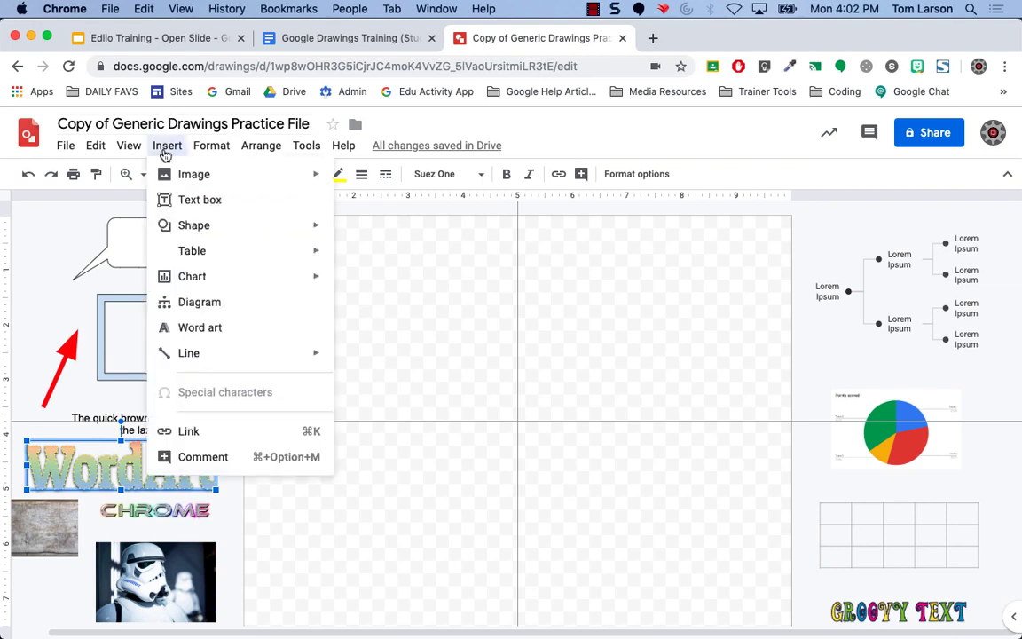
mouse_move(194, 351)
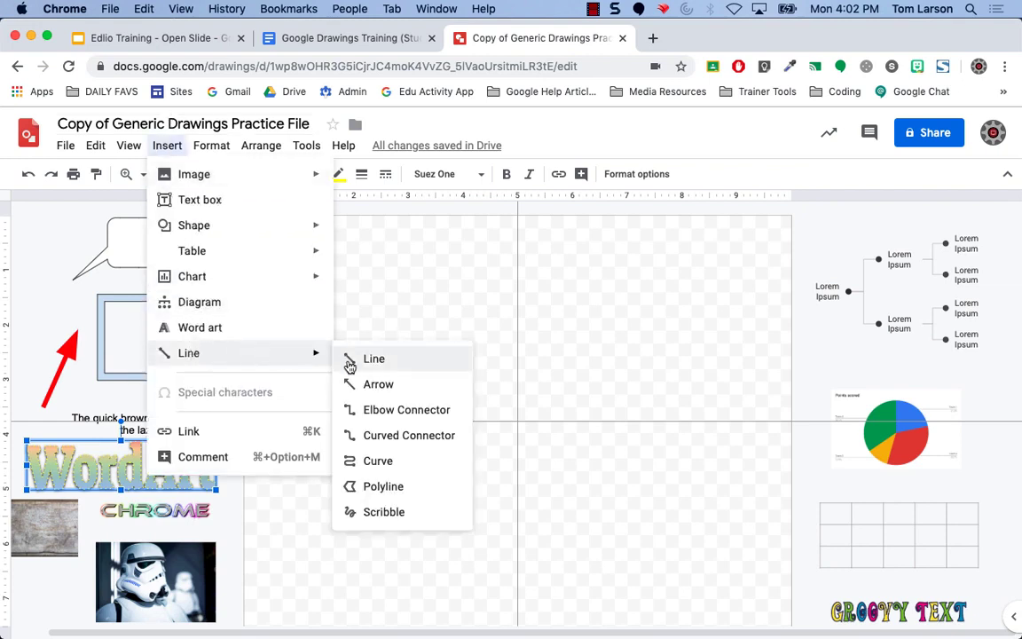
left_click(366, 490)
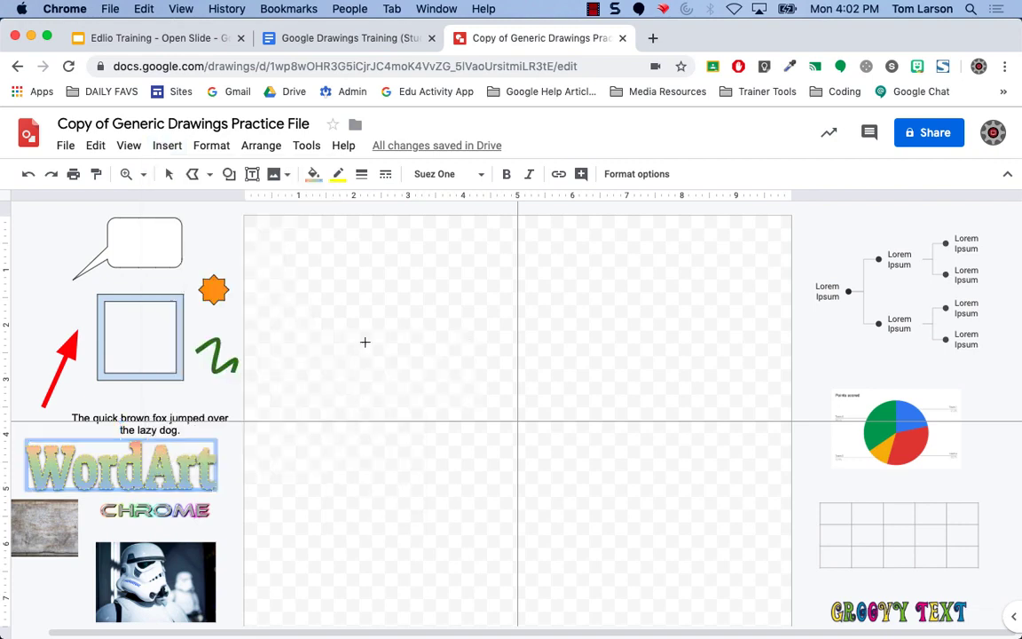
left_click(395, 282)
left_click(313, 387)
left_click(463, 400)
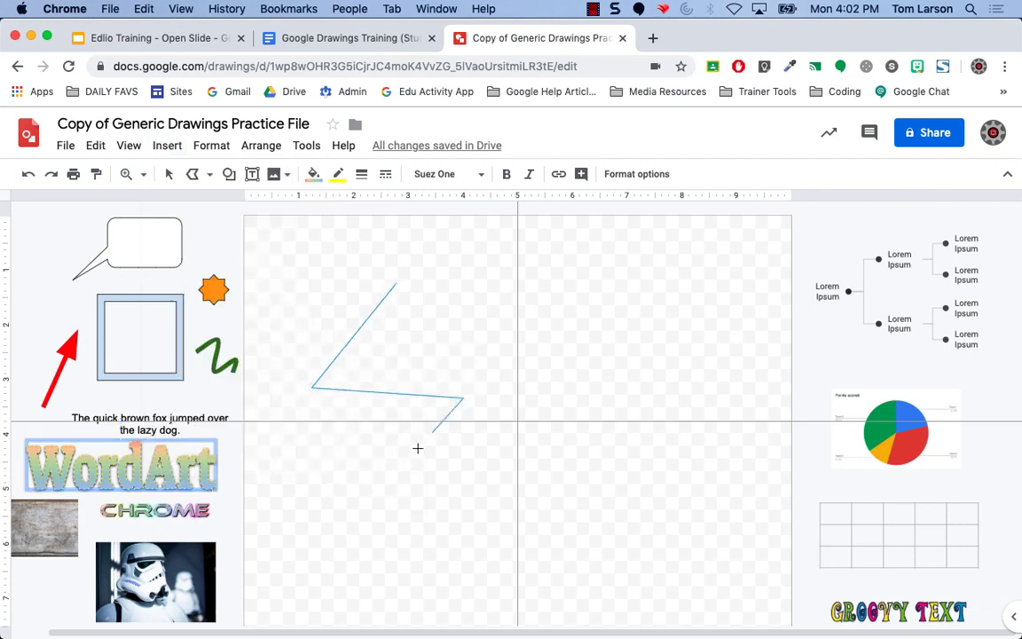
left_click(358, 513)
left_click(510, 519)
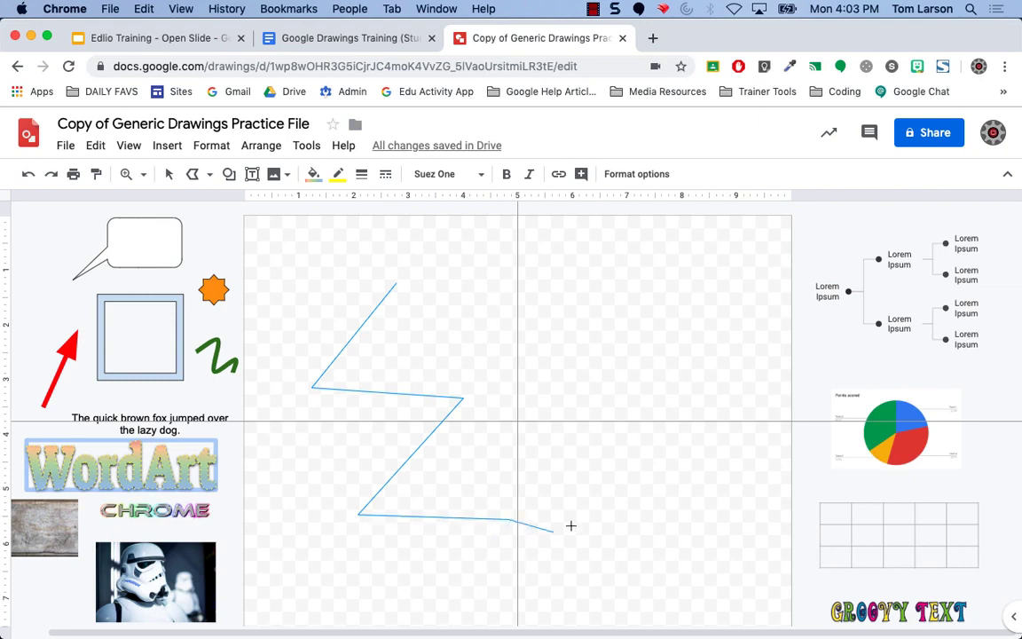
left_click(420, 592)
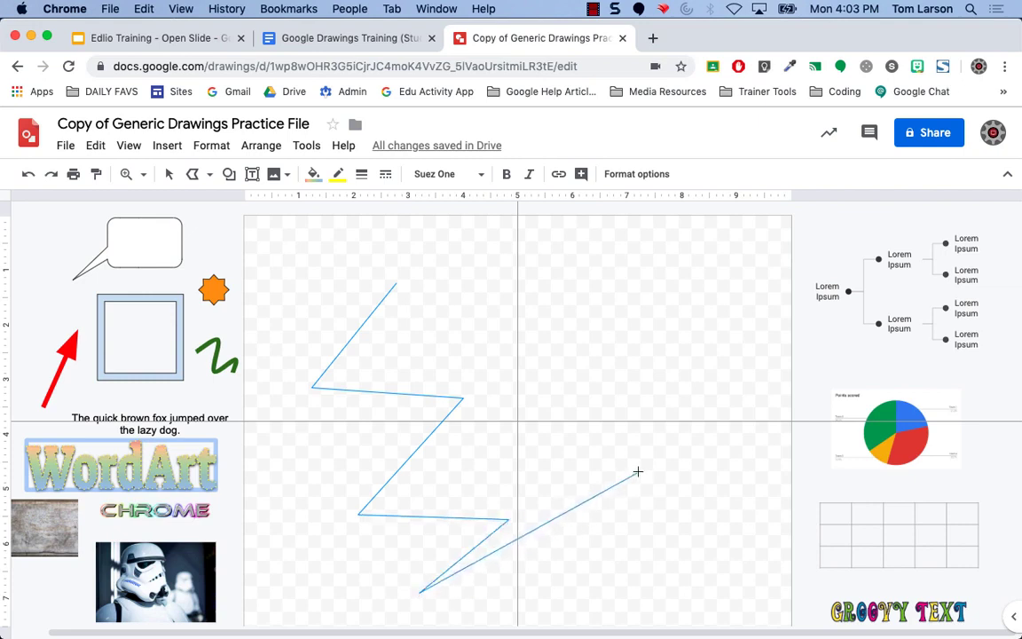
left_click(637, 472)
left_click(484, 466)
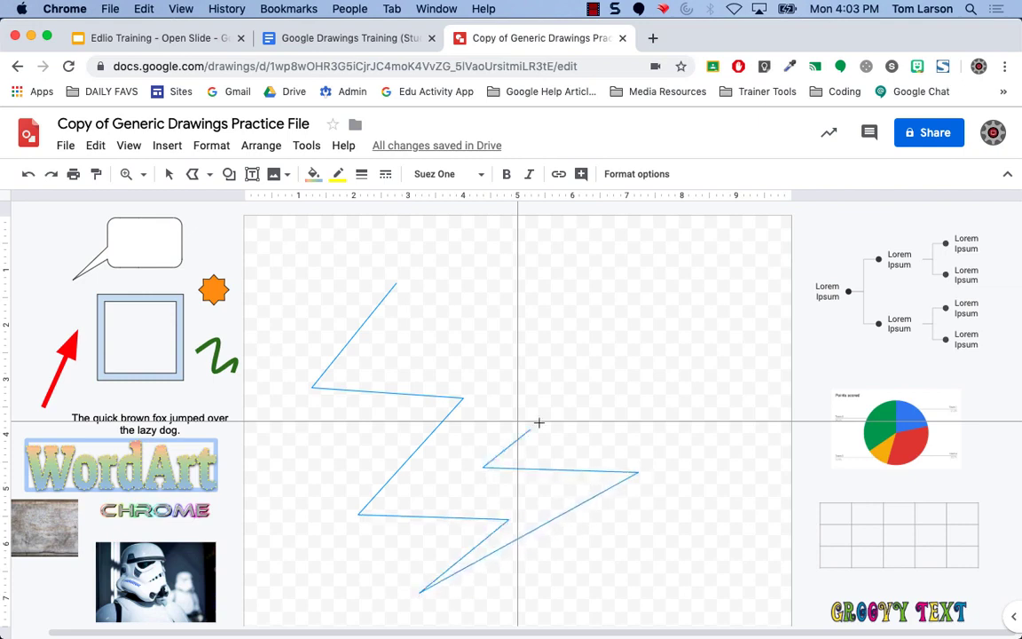
left_click(606, 356)
left_click(472, 360)
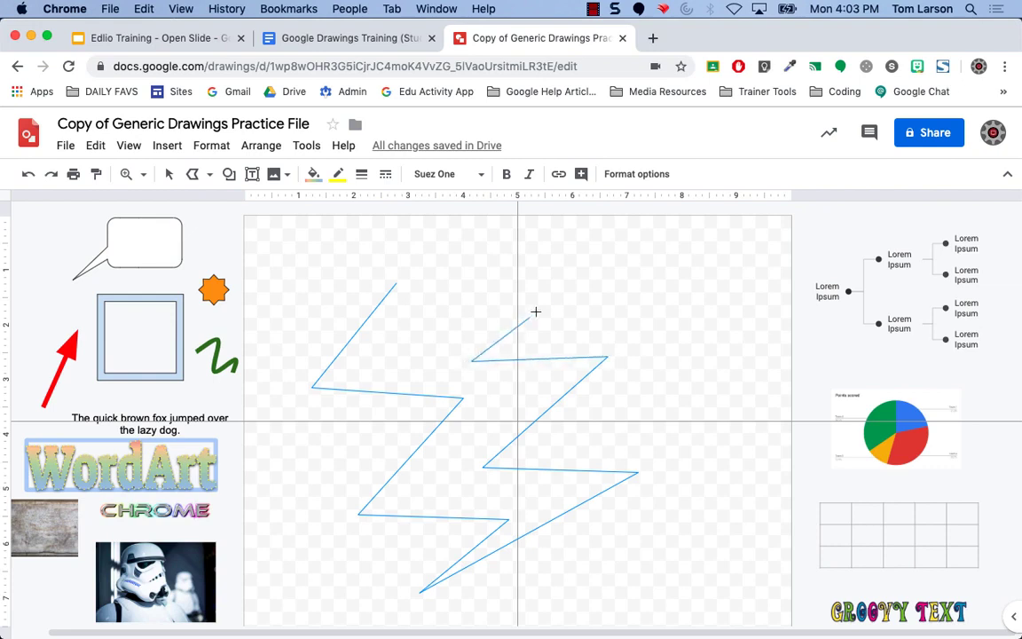
left_click(577, 279)
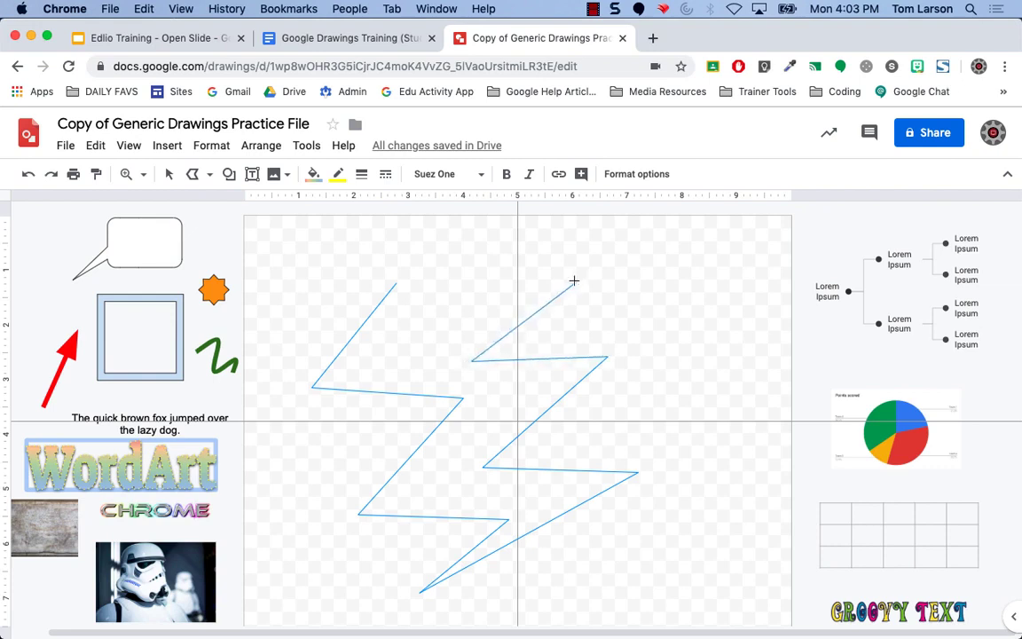
left_click(395, 284)
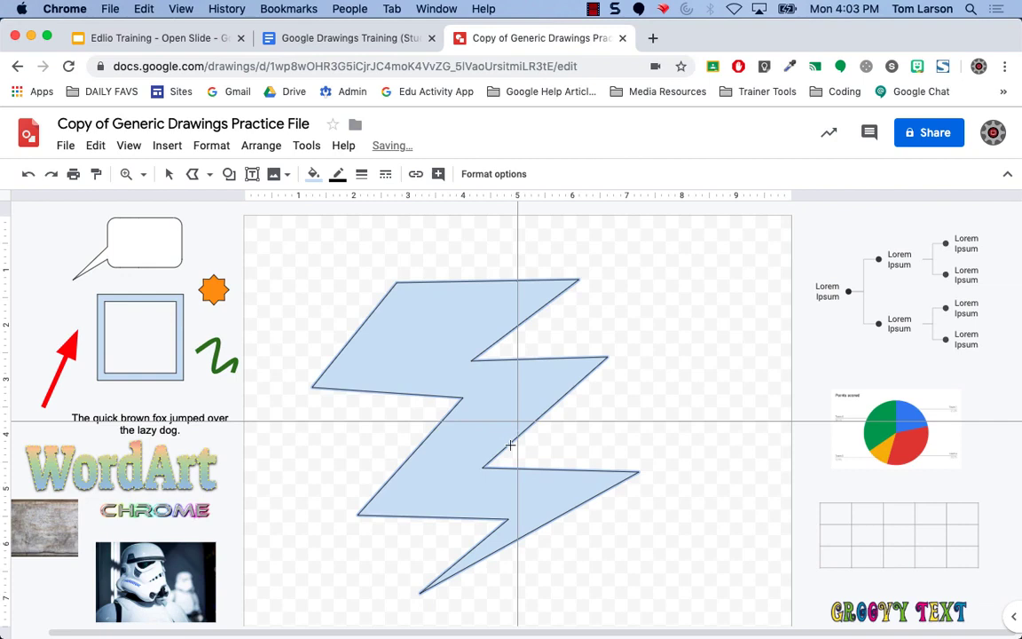
Fill the lightning bolt with yellow and set its border weight to 4px.
left_click(313, 174)
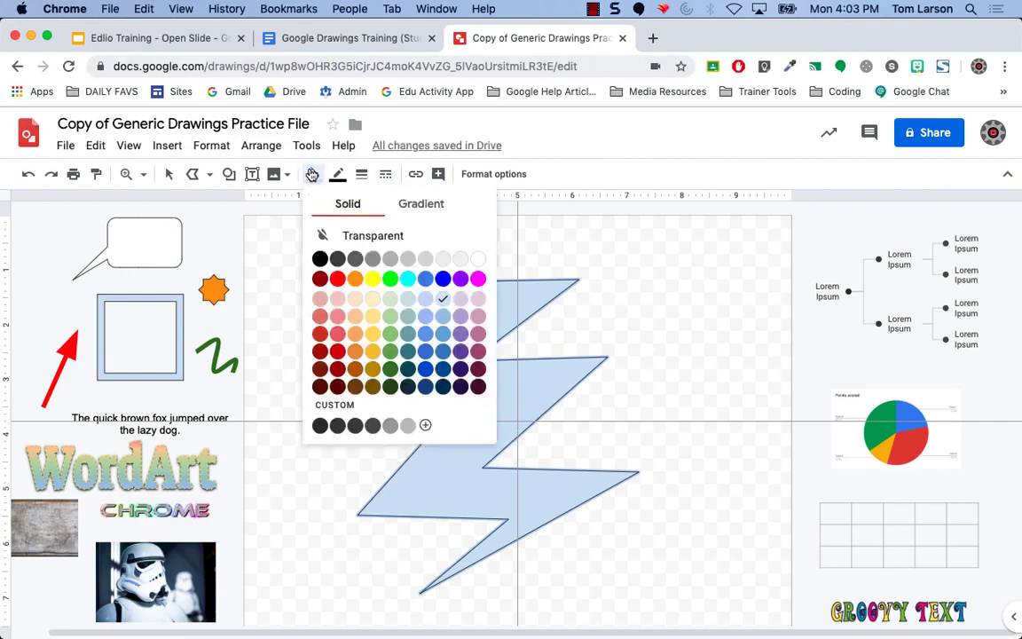
left_click(373, 281)
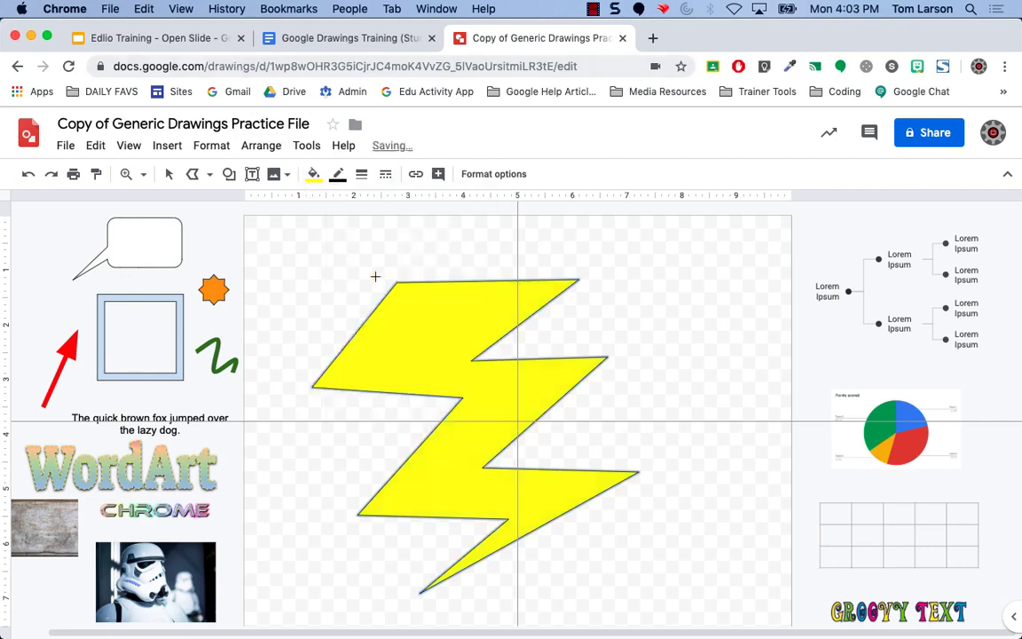
left_click(338, 175)
left_click(361, 174)
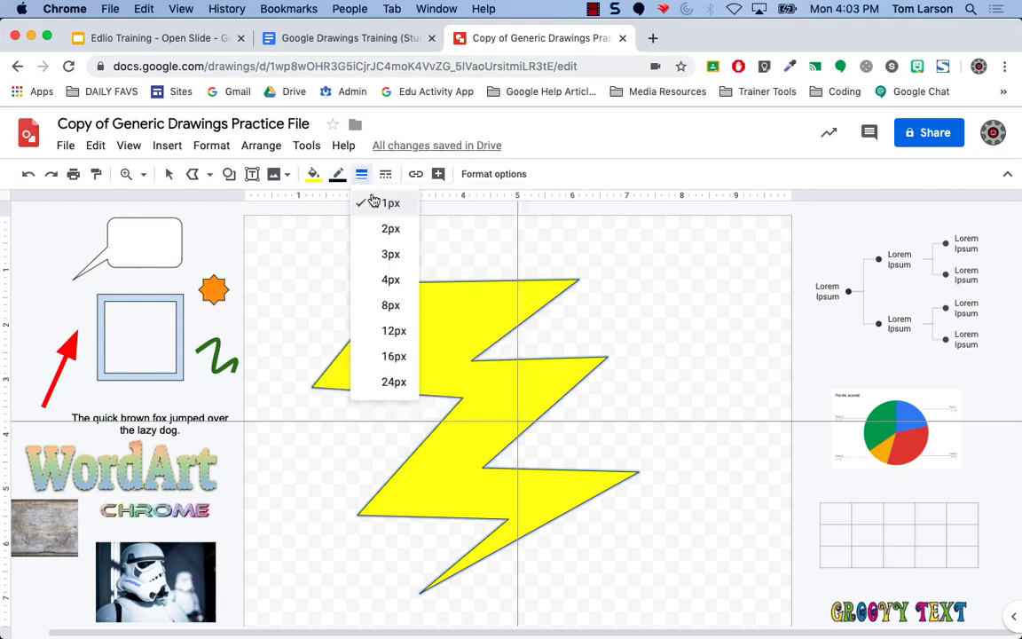
left_click(390, 279)
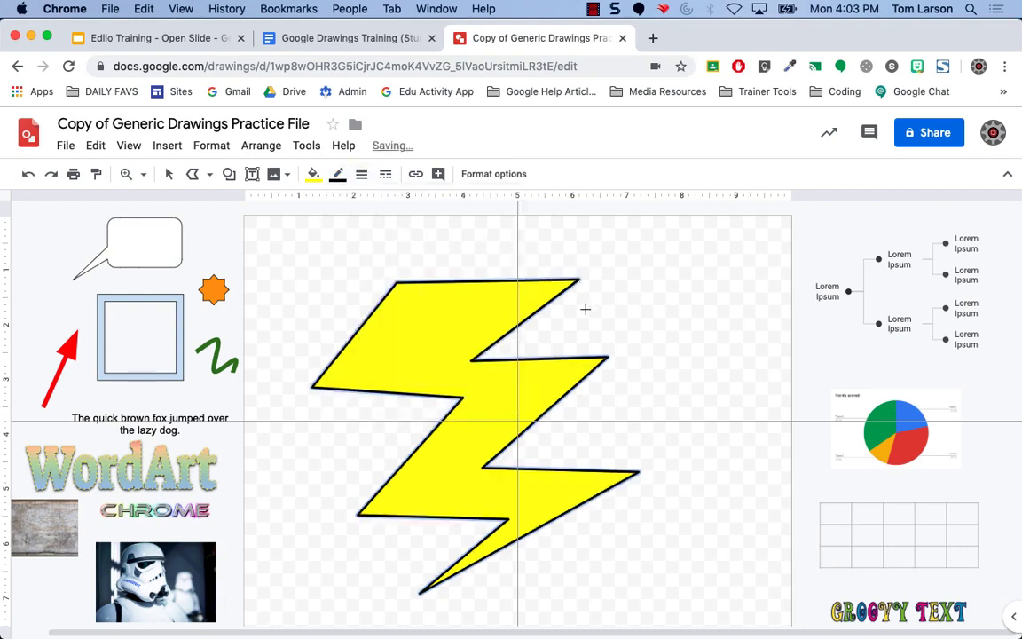
left_click(169, 175)
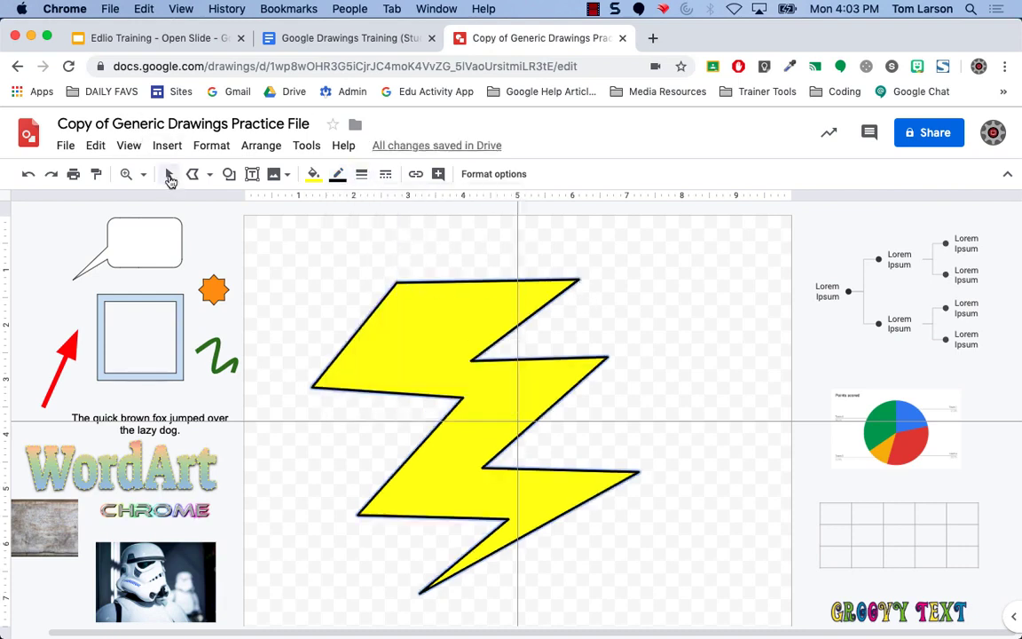
Shrink the lightning bolt to about 4.8 inches wide, and rotate it about 34 degrees clockwise around the canvas's center.
left_click(441, 324)
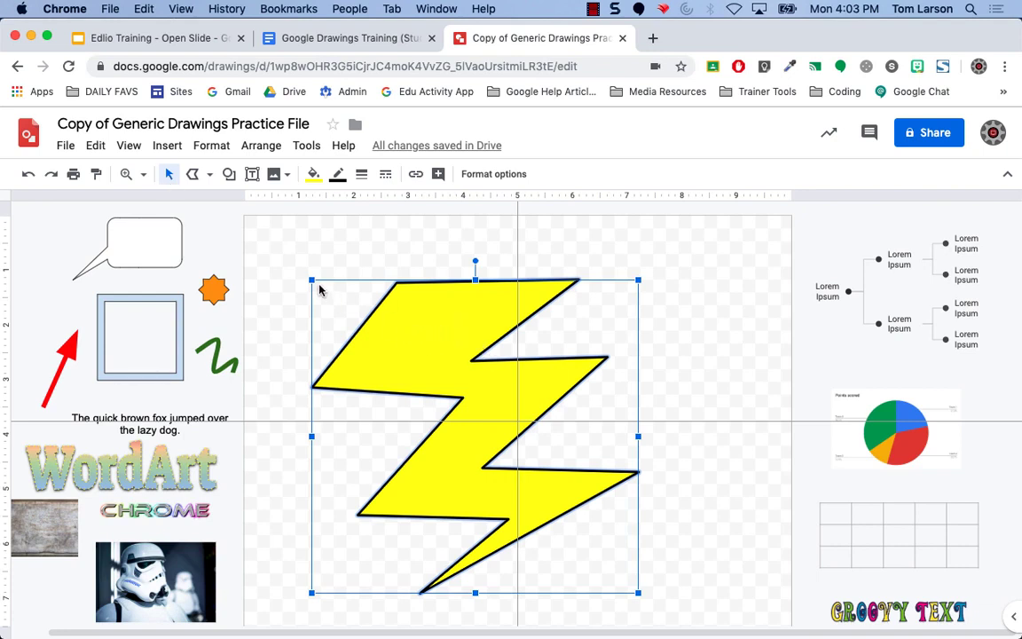
left_click_drag(312, 280, 376, 324)
left_click_drag(543, 432, 482, 387)
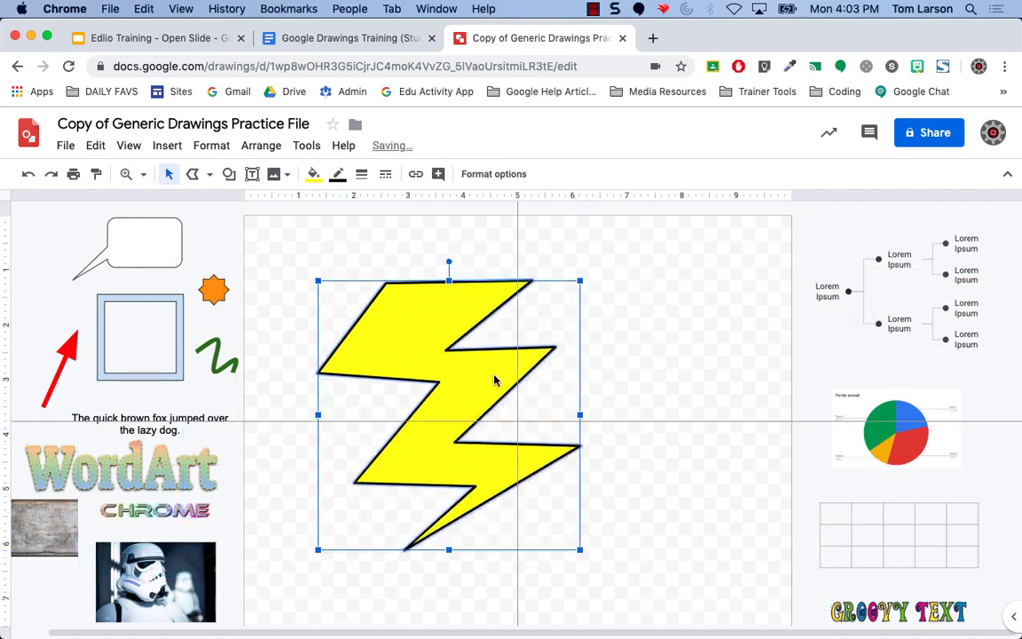
left_click_drag(454, 260, 531, 300)
left_click_drag(454, 335, 559, 363)
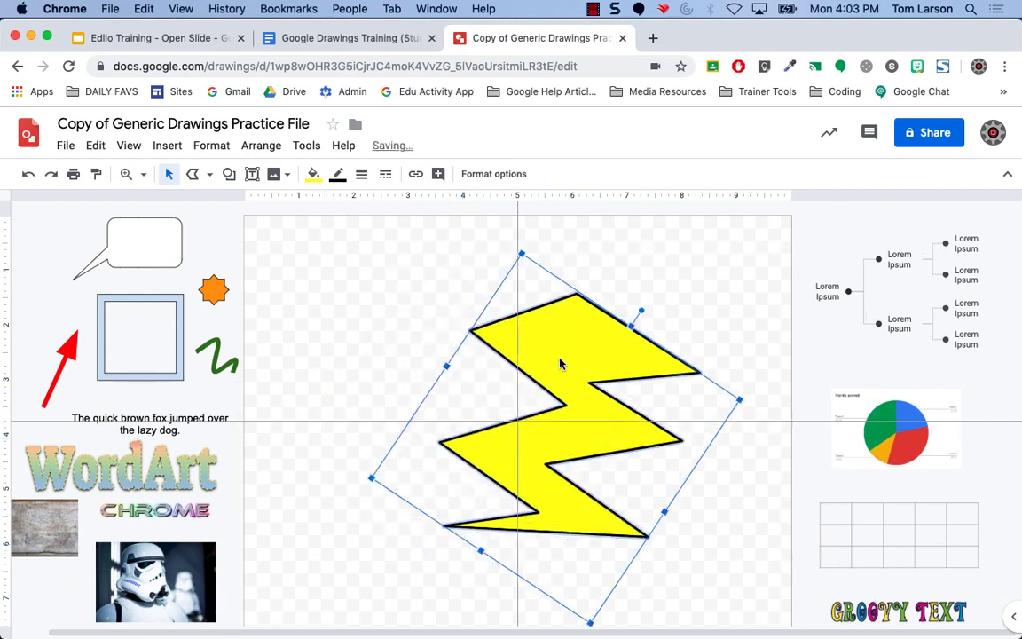
Delete the lightning bolt from the canvas.
key("BackSpace")
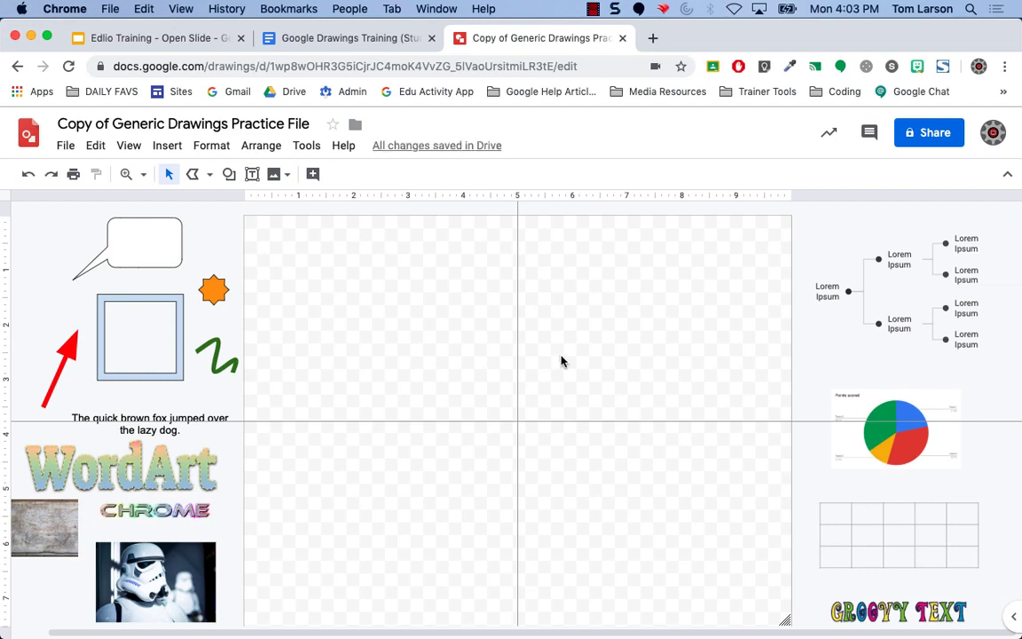
Enlarge the sample hierarchy diagram from the margin to about 6.7 inches wide across the canvas.
left_click(167, 146)
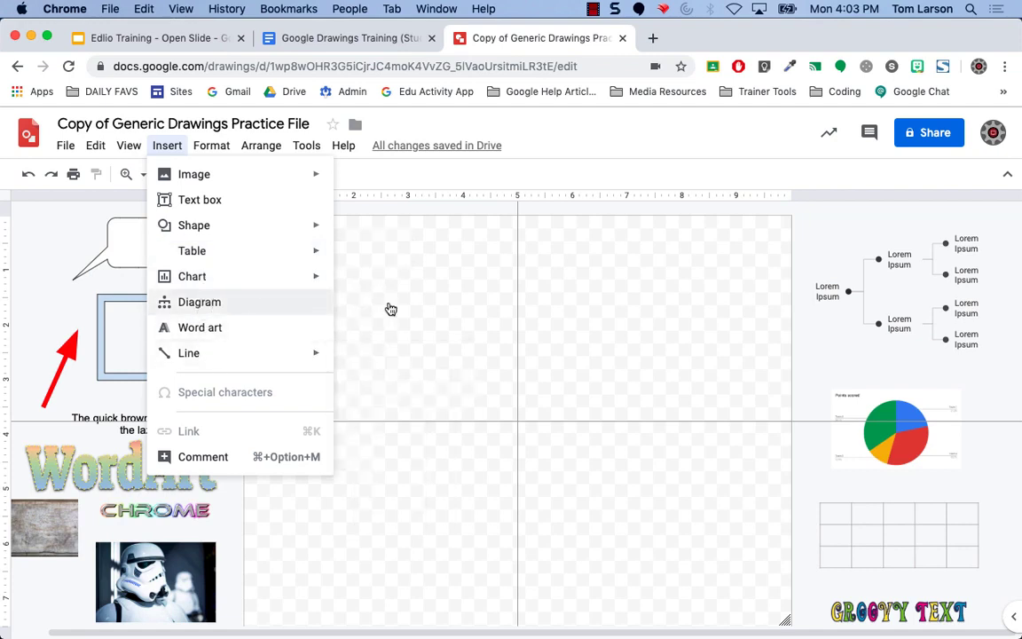
left_click(811, 338)
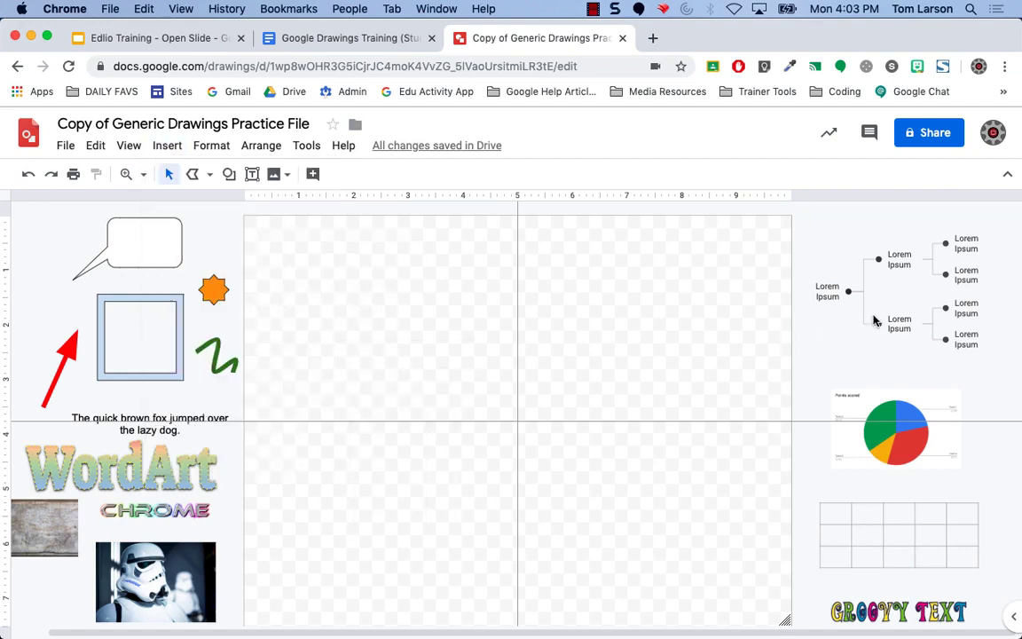
left_click(901, 265)
left_click_drag(816, 224, 687, 565)
left_click(654, 273)
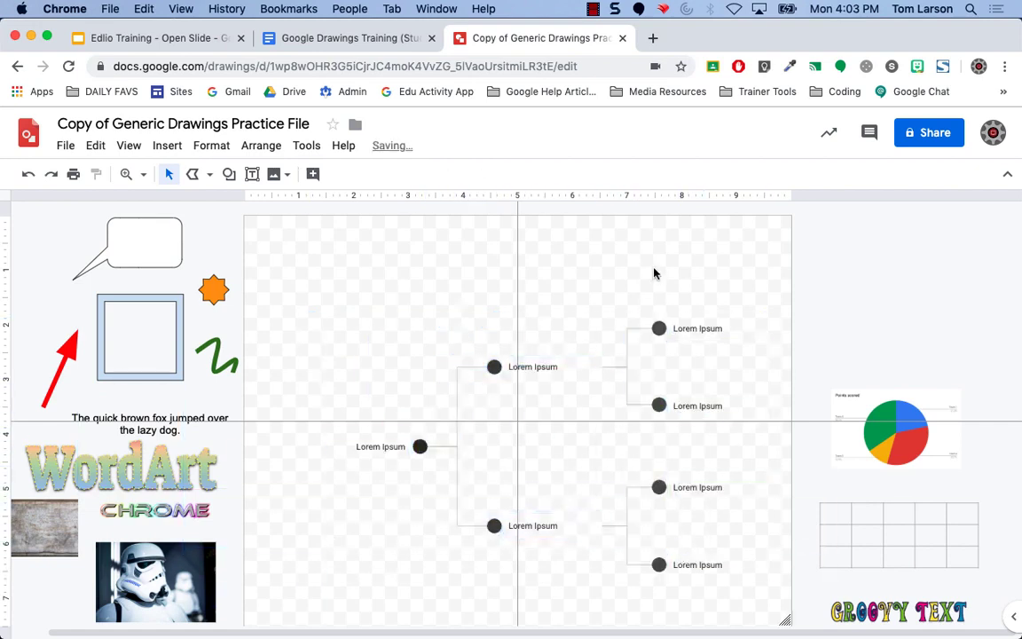
Delete all parts of the hierarchy diagram from the canvas, and open the diagram templates for insertion.
left_click_drag(295, 282, 749, 605)
key("Delete")
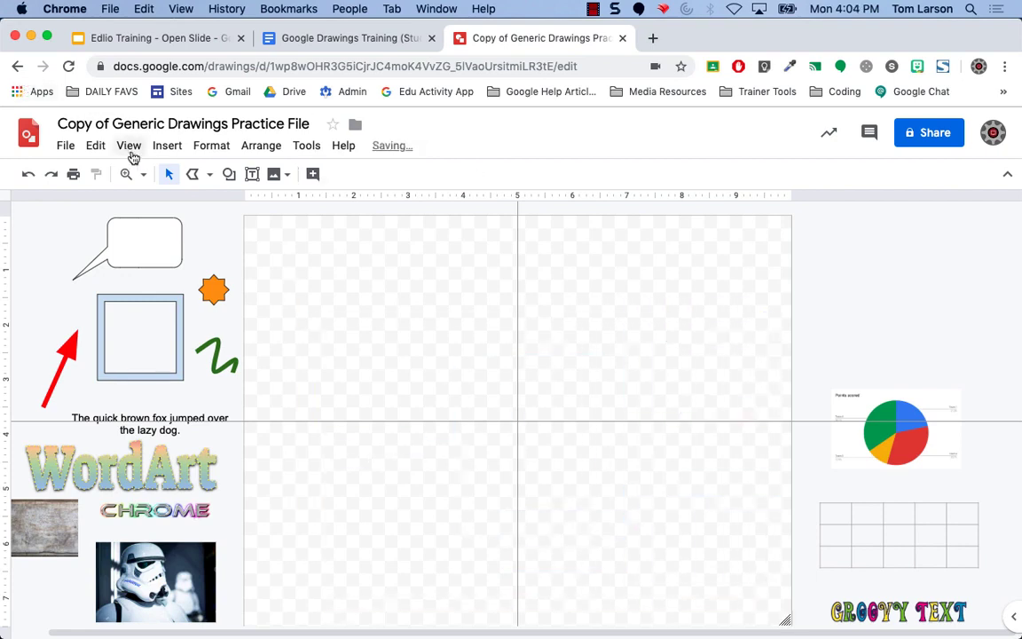
left_click(166, 145)
left_click(203, 303)
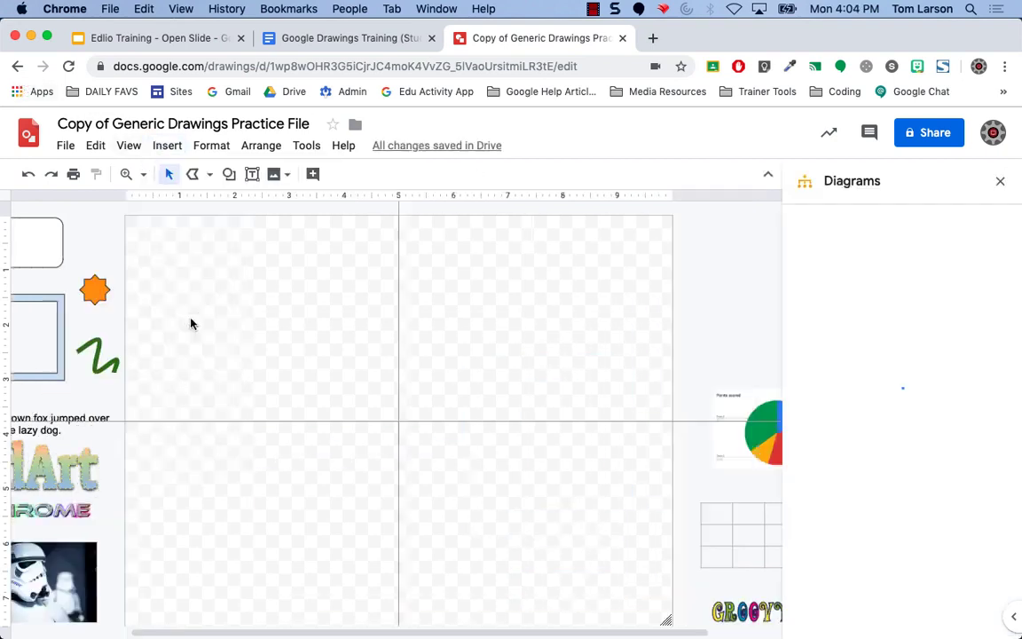
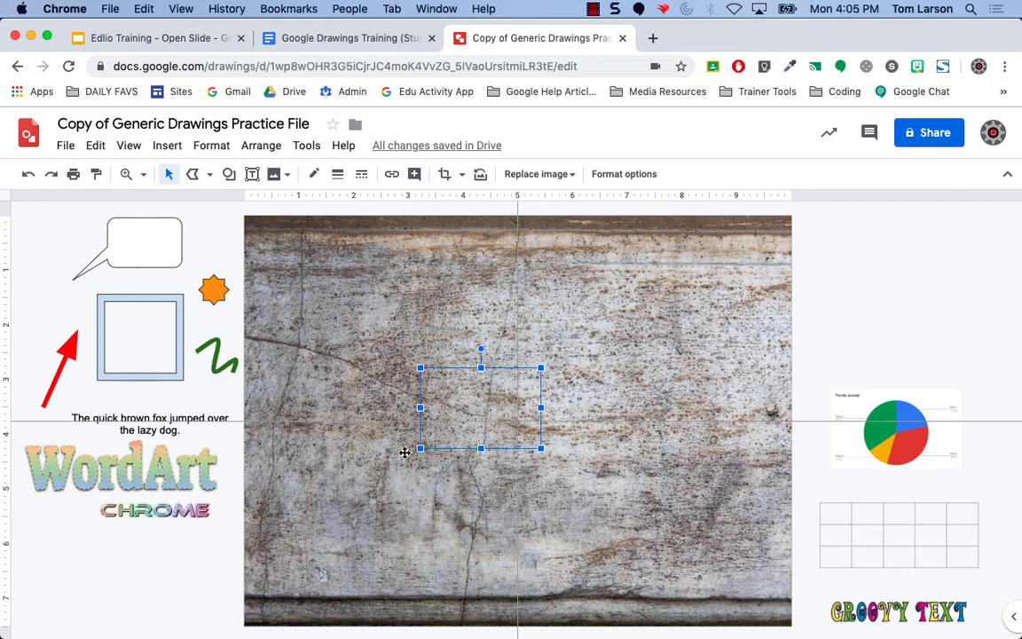
Send the weathered texture image that fills the canvas to the back of the stacking order.
left_click(579, 322)
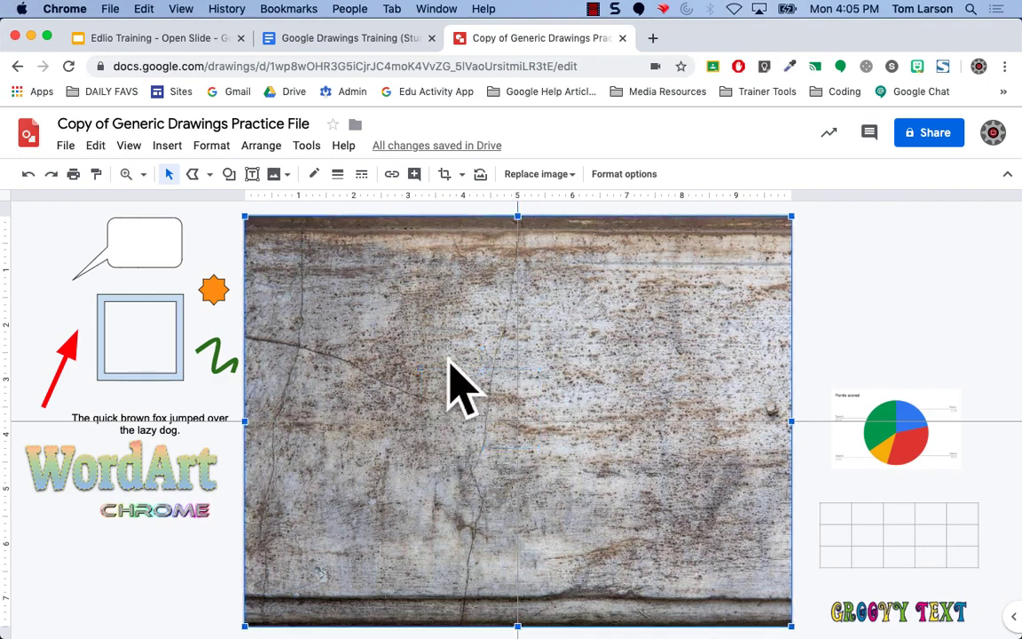
right_click(458, 308)
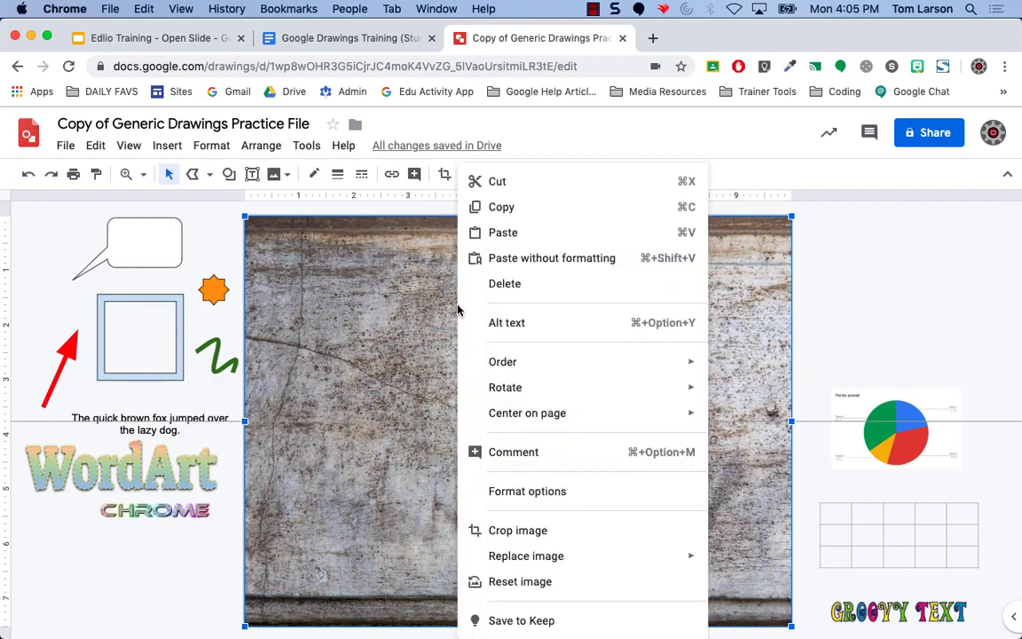
mouse_move(468, 363)
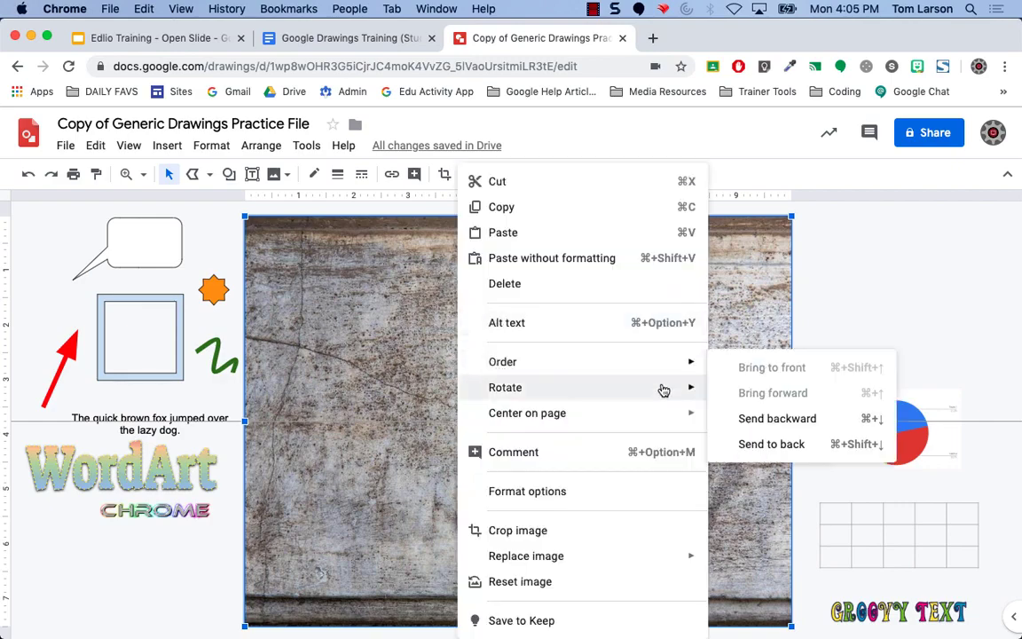
left_click(753, 448)
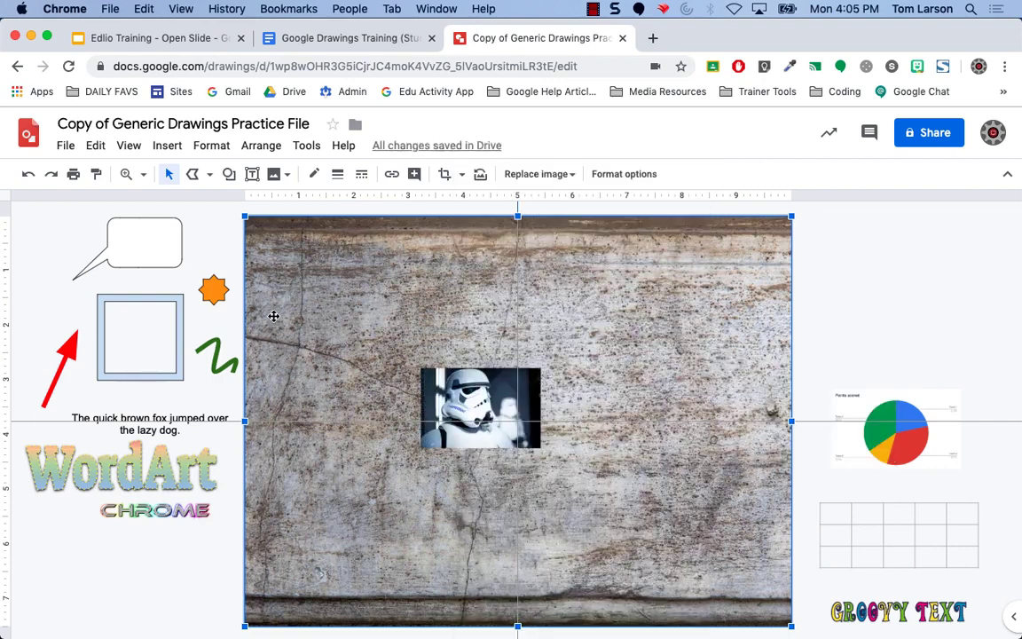
Move the stormtrooper image to the canvas's upper-left corner and stretch it to about 9.6 by 7 inches, leaving a thin texture border.
left_click(479, 395)
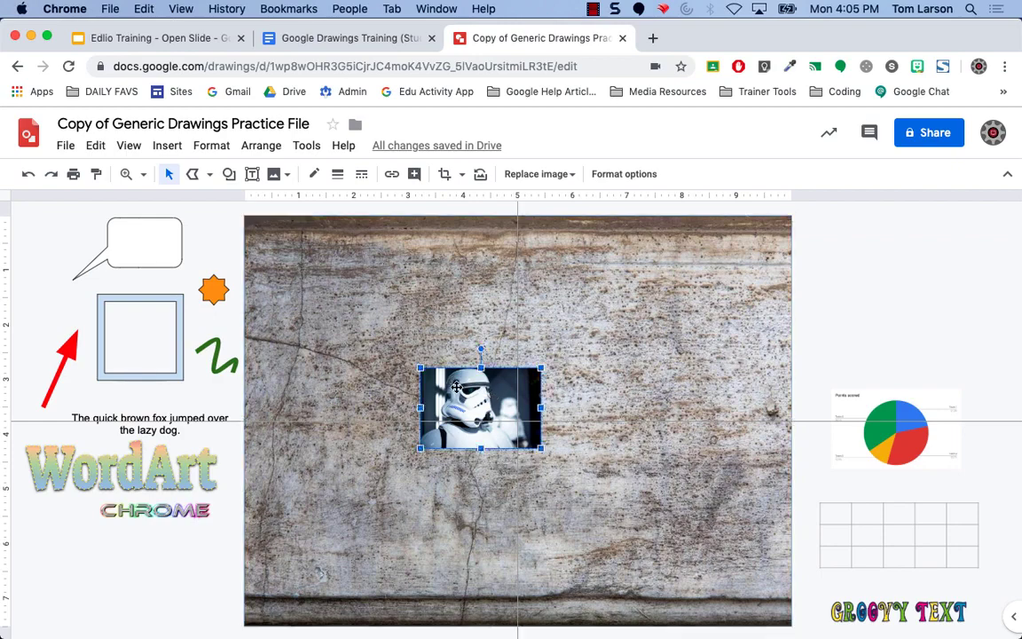
left_click_drag(456, 387, 306, 259)
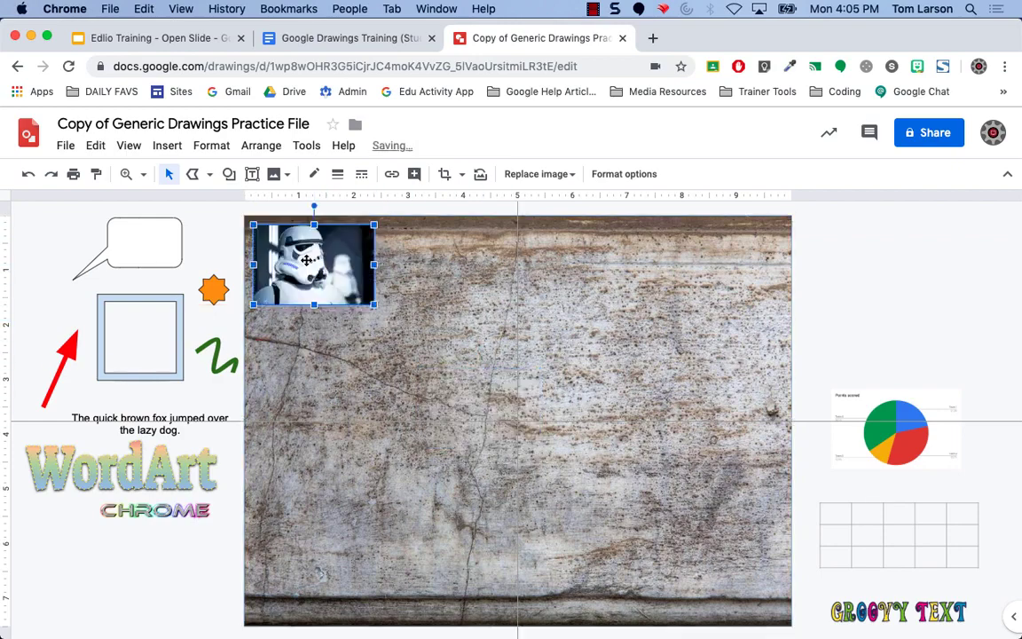
left_click_drag(374, 304, 672, 574)
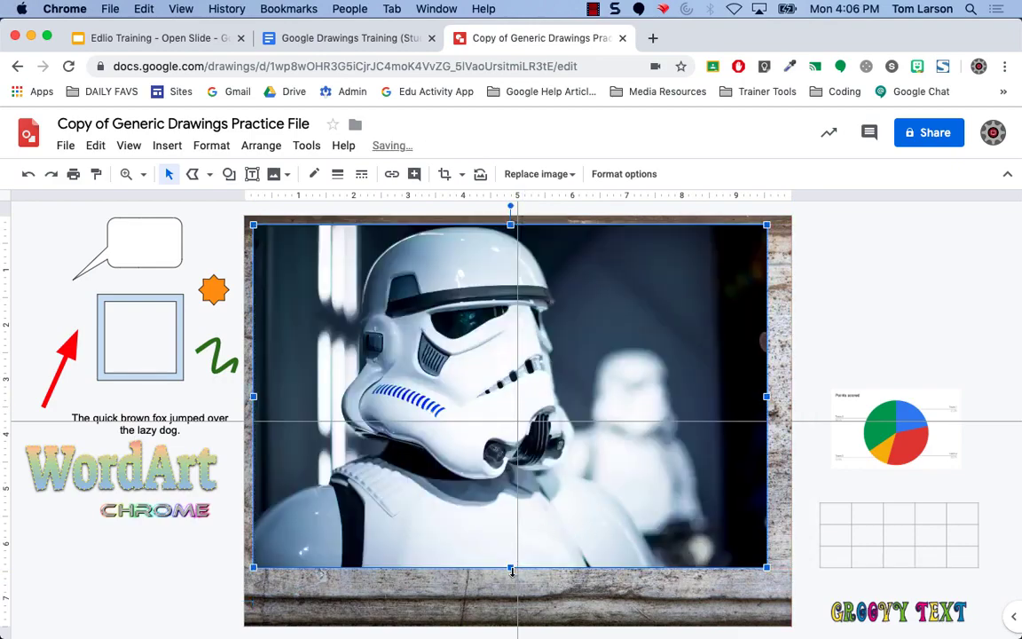
left_click_drag(510, 582, 510, 624)
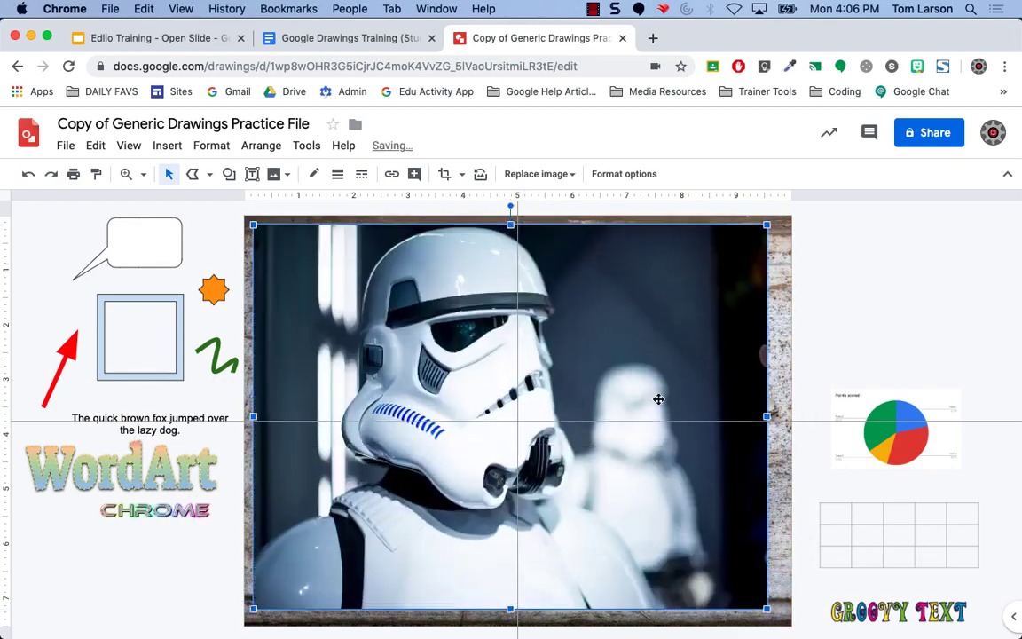
left_click_drag(768, 416, 778, 416)
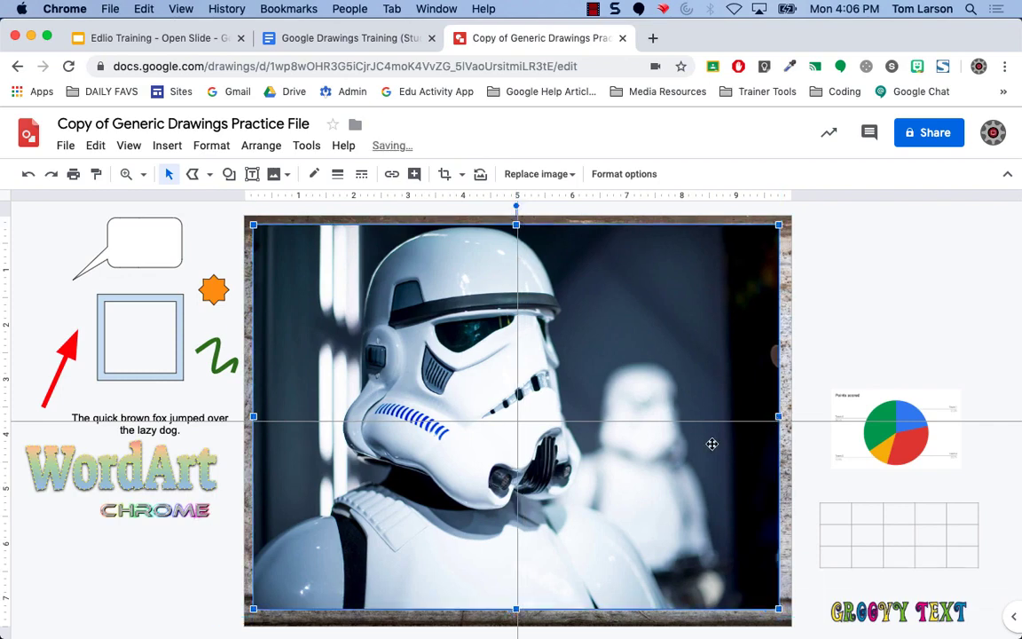
left_click(821, 345)
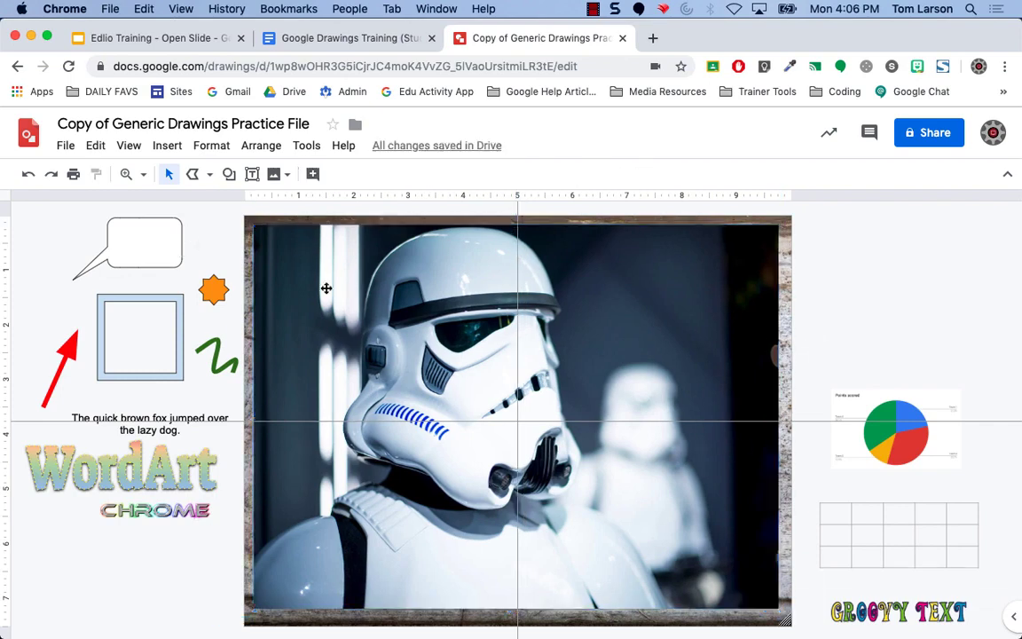
Select every object in the drawing, including those in the margins, and clear the selection.
left_click(356, 306)
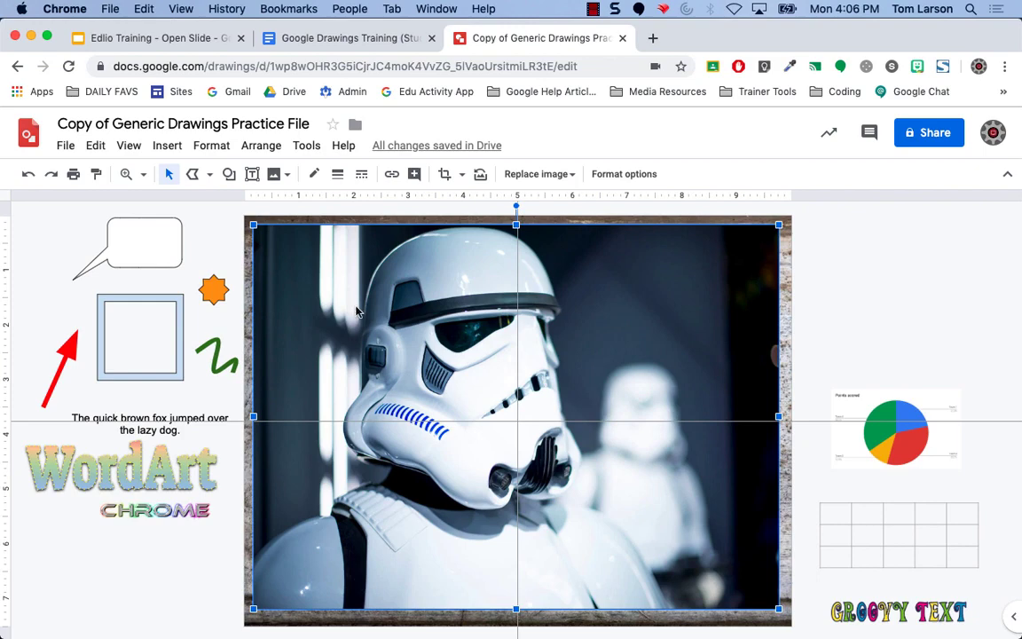
left_click(95, 146)
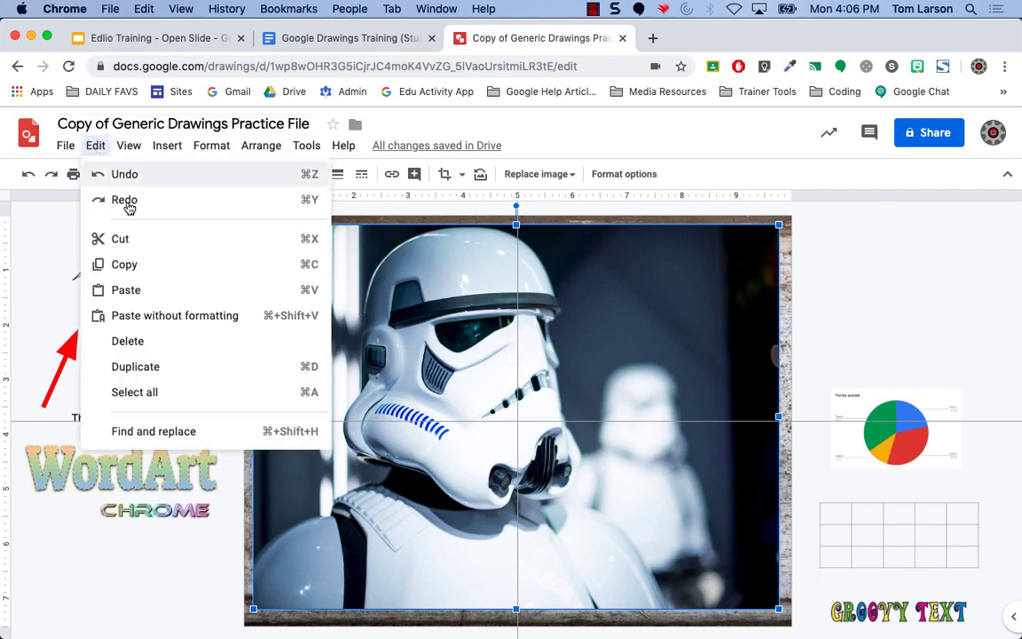
left_click(149, 393)
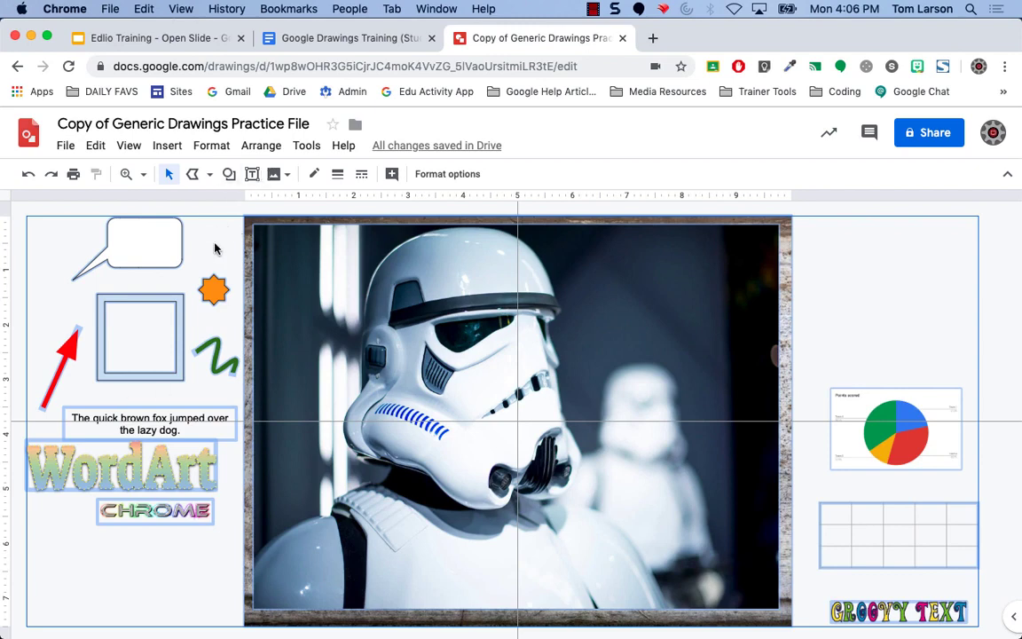
left_click(222, 213)
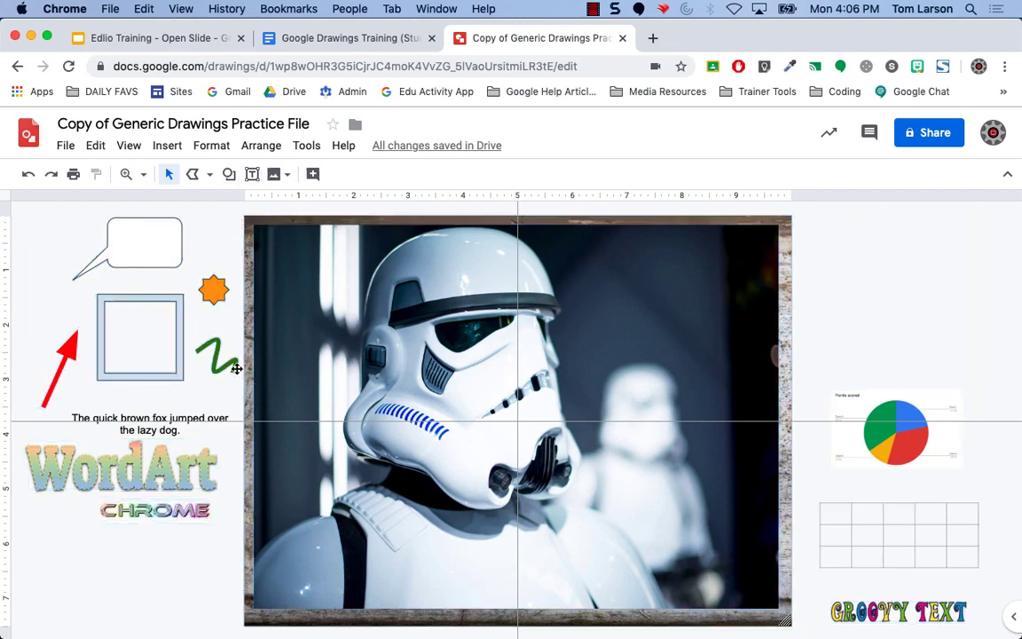
Move the green squiggle slightly away from the canvas edge, and group the stormtrooper image with the texture image.
left_click_drag(237, 368, 224, 367)
left_click(254, 219)
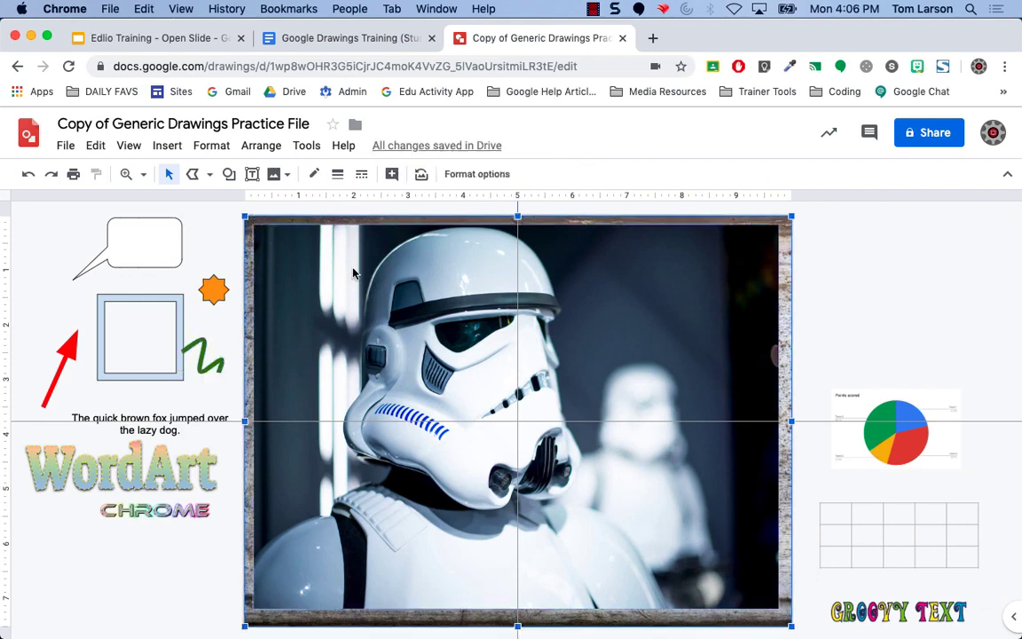
right_click(303, 254)
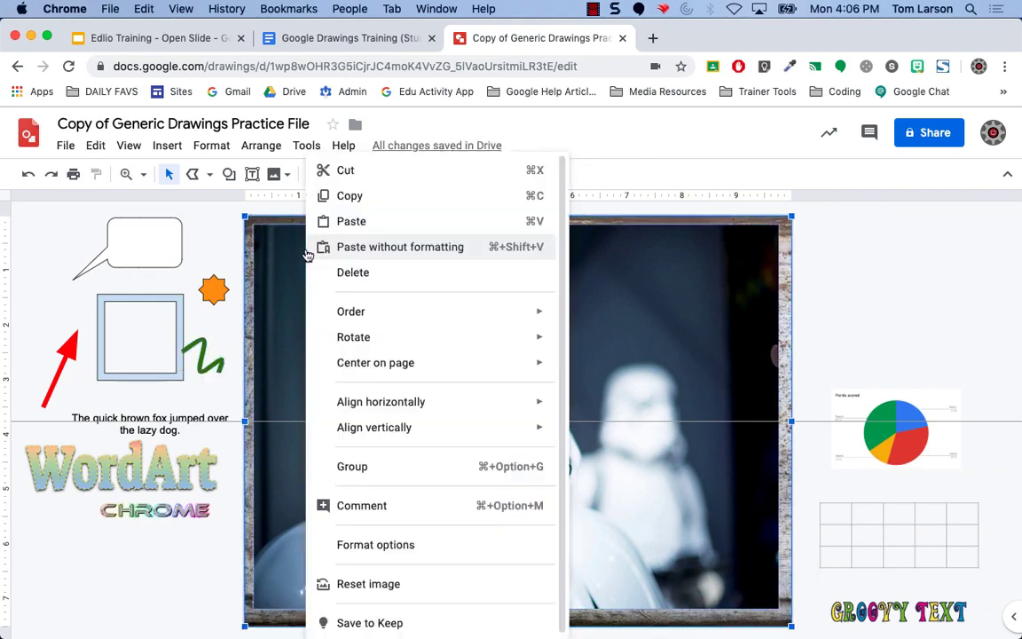
left_click(364, 475)
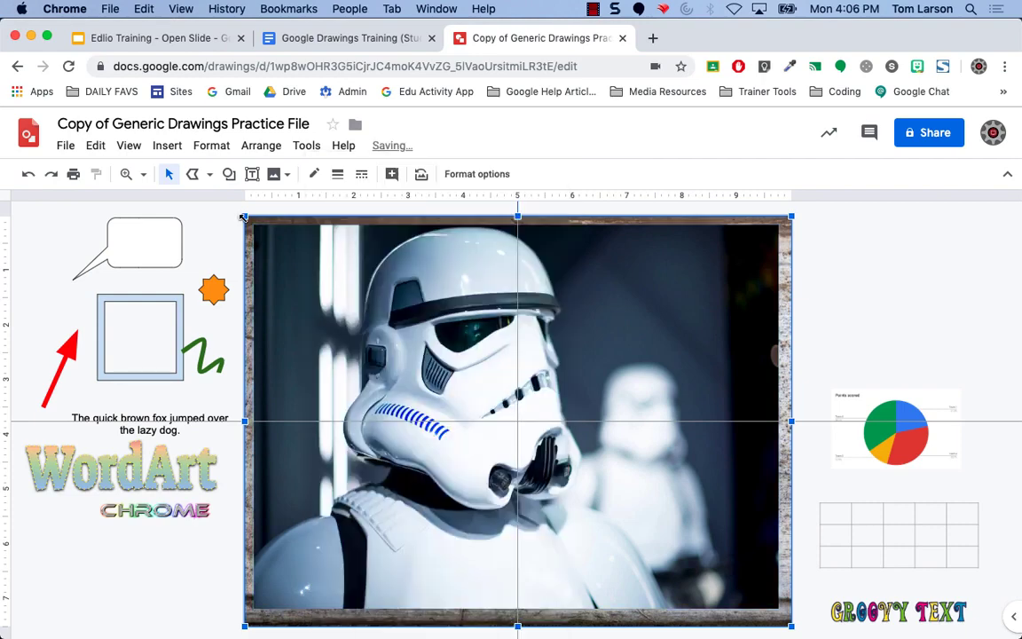
Shrink the grouped images to about 7 inches wide near the canvas's upper left, and ungroup them.
left_click_drag(244, 218, 404, 358)
left_click_drag(573, 400, 446, 291)
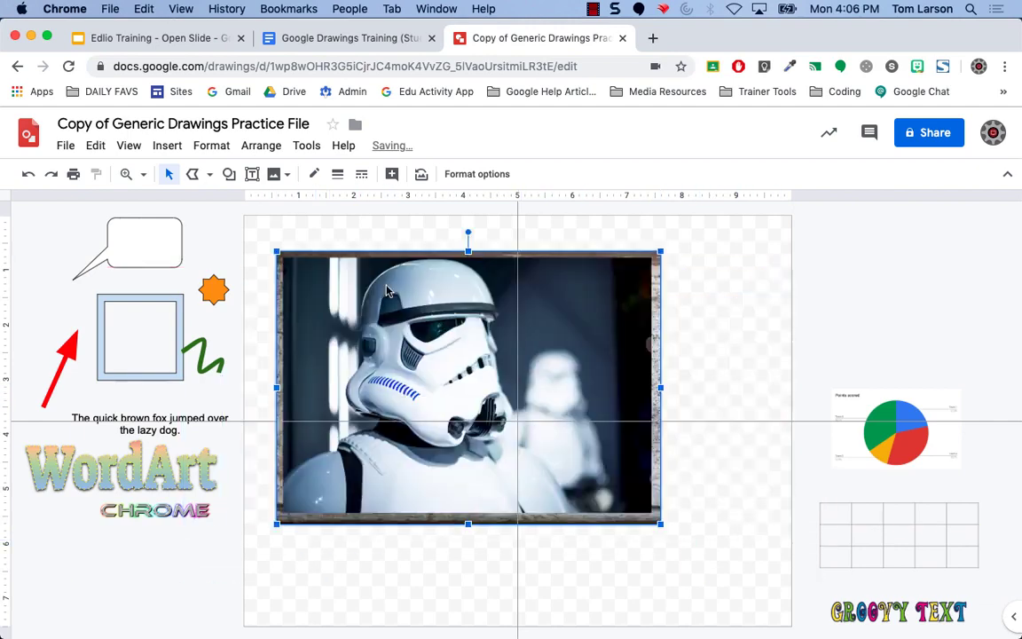
right_click(386, 290)
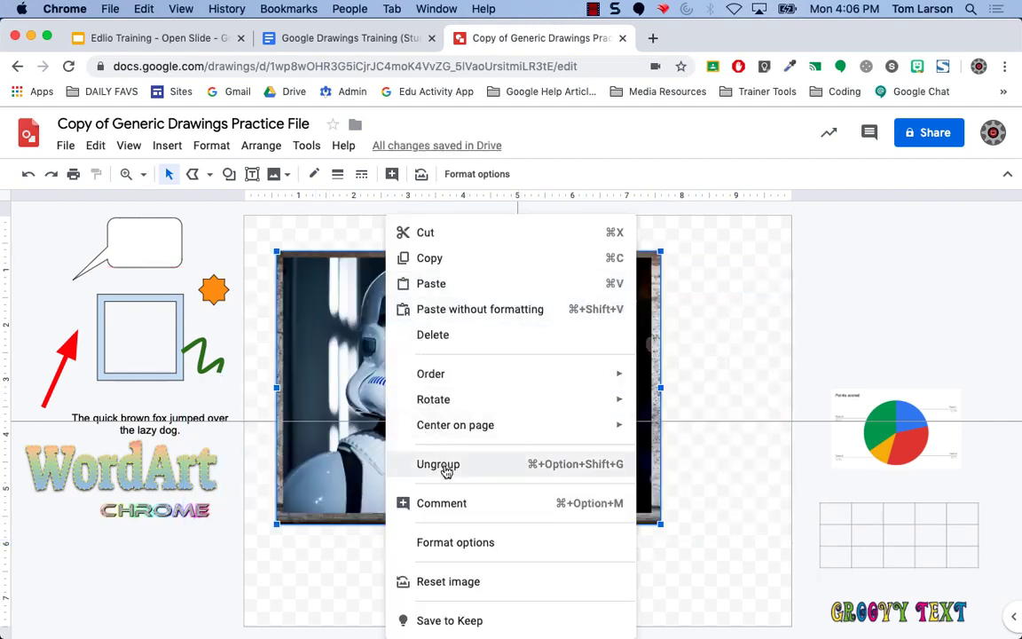
left_click(674, 266)
right_click(340, 294)
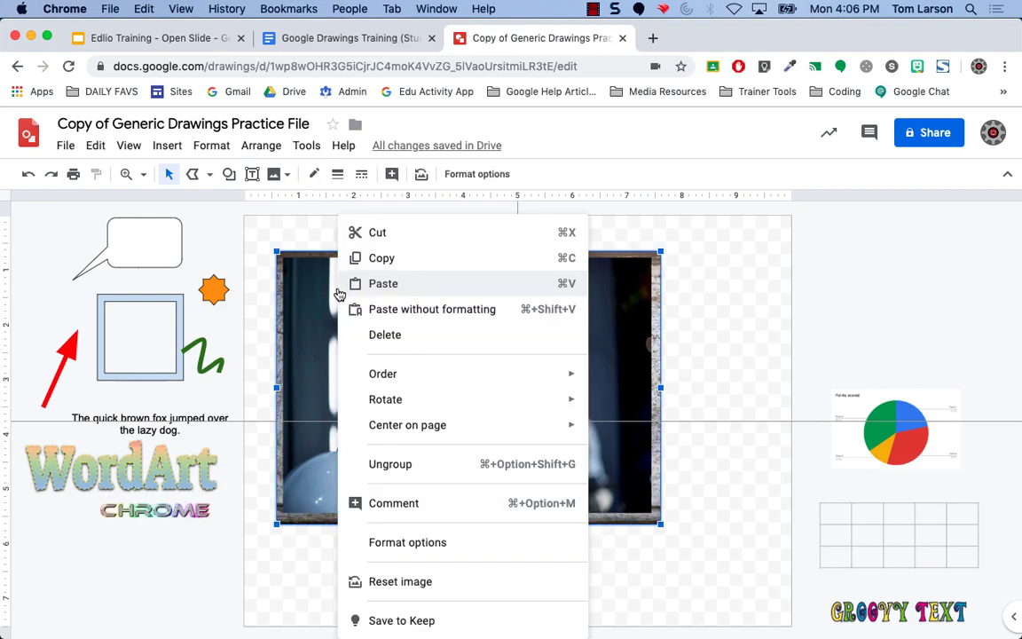
left_click(404, 464)
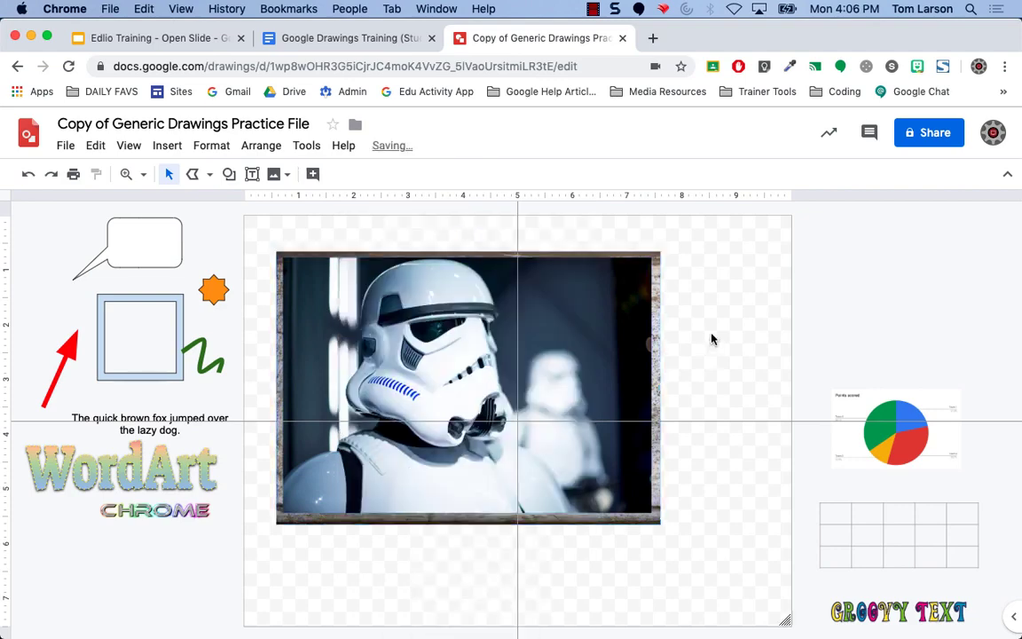
Nudge the stormtrooper image slightly within its texture border and view the recolor choices in its format options.
left_click(604, 360)
left_click_drag(604, 360, 524, 353)
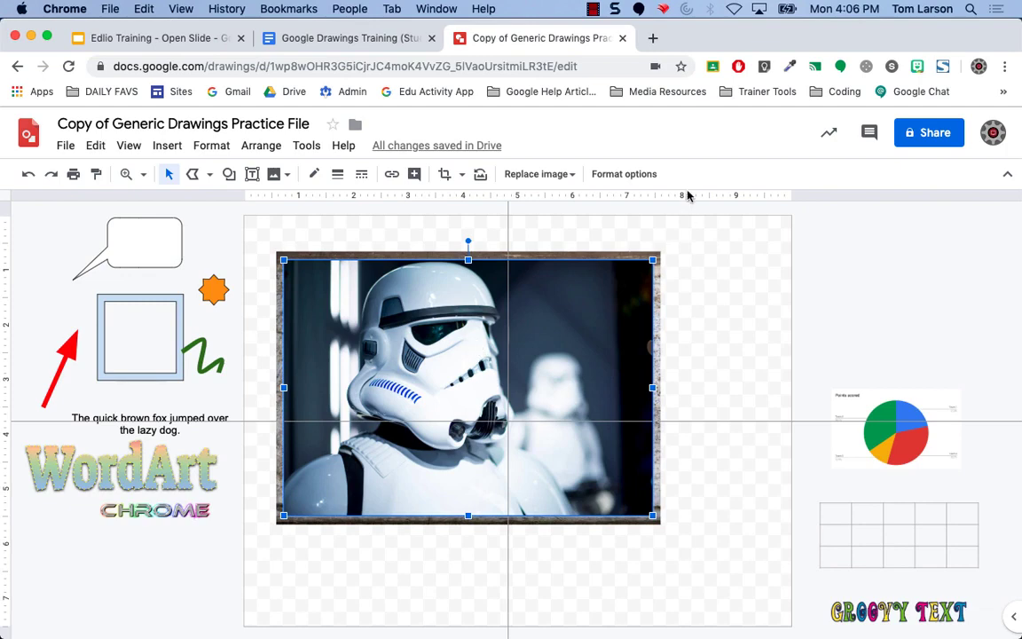
left_click(643, 175)
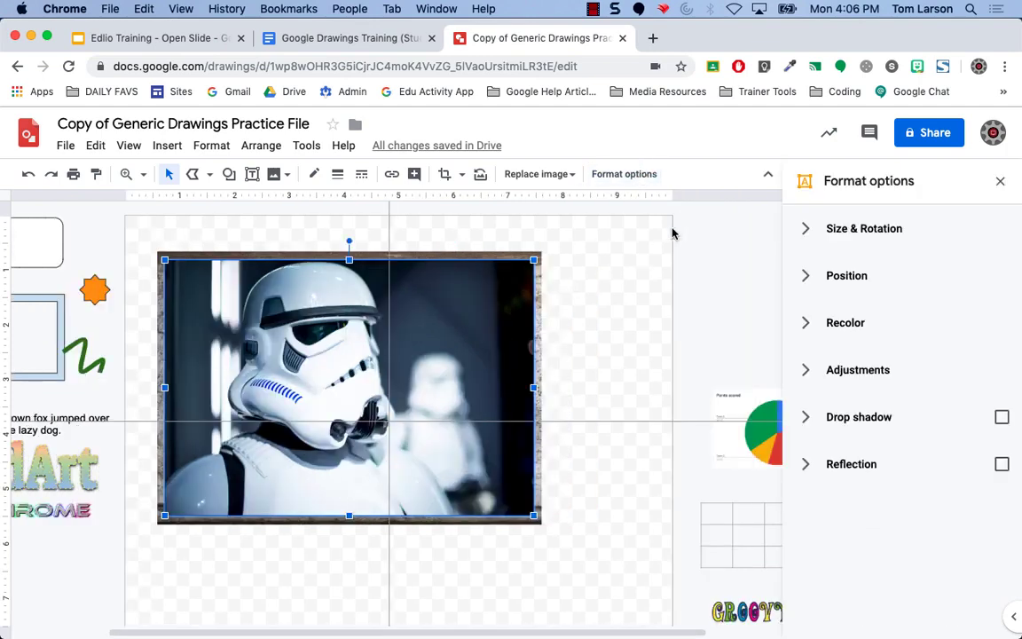
left_click(806, 324)
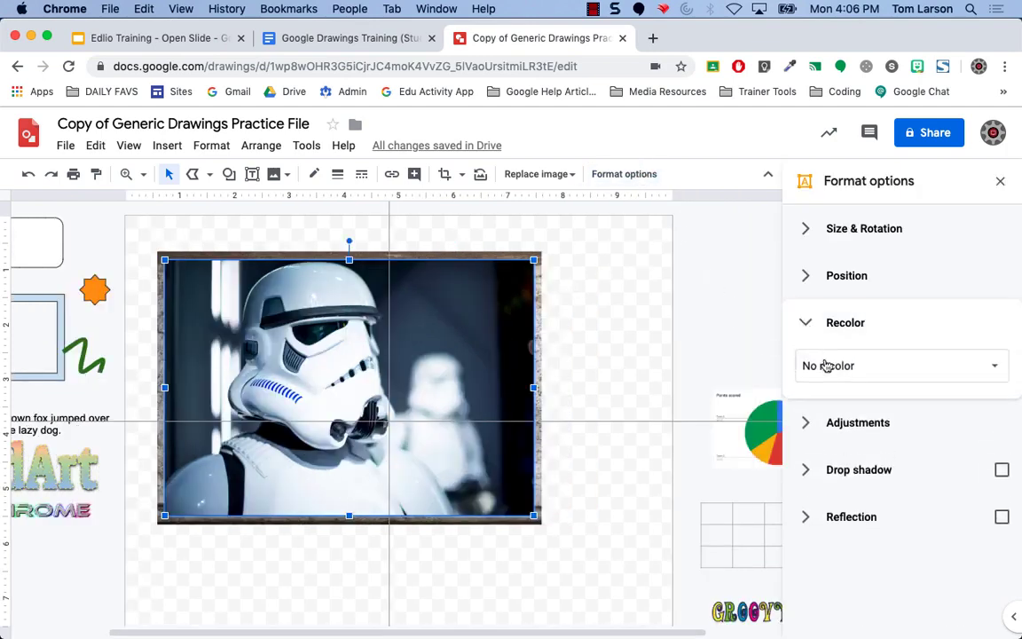
left_click(821, 366)
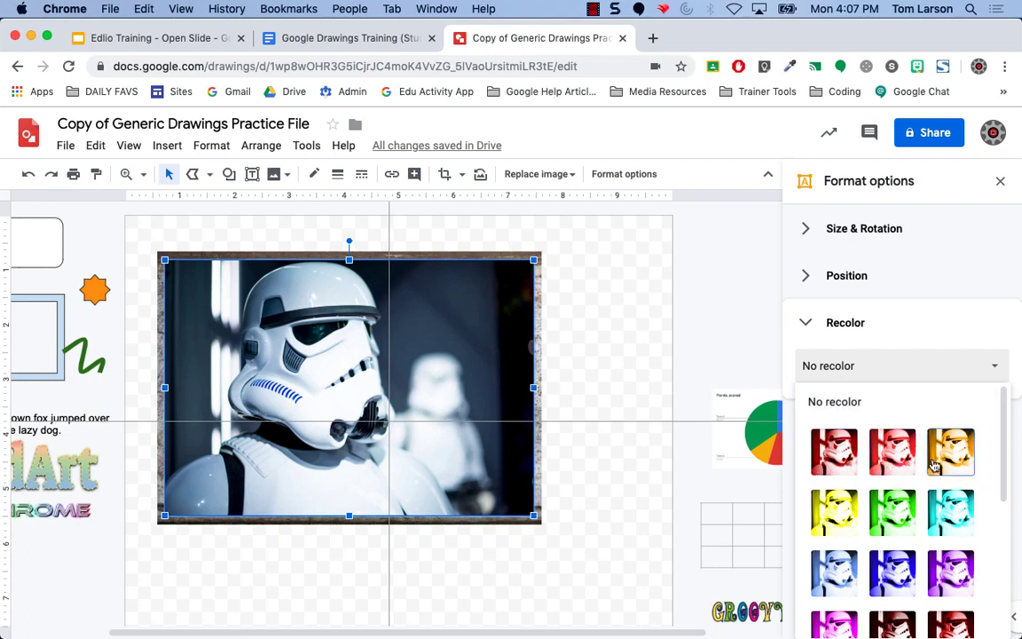
left_click(808, 323)
Try higher transparency, lower brightness and a different contrast on the stormtrooper image, and reset the adjustments.
left_click(809, 373)
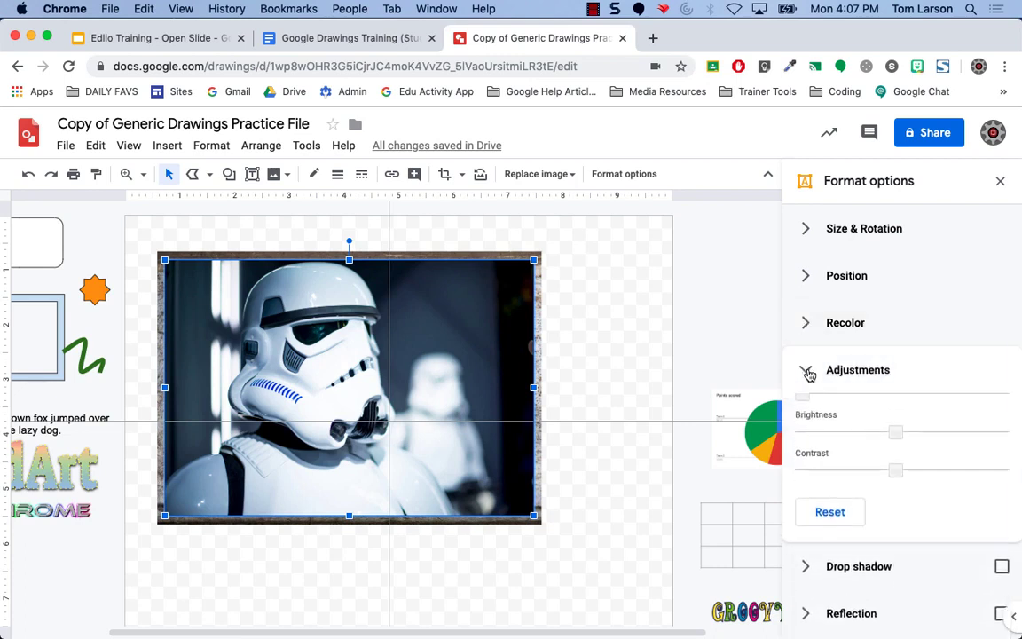
left_click_drag(803, 425, 857, 457)
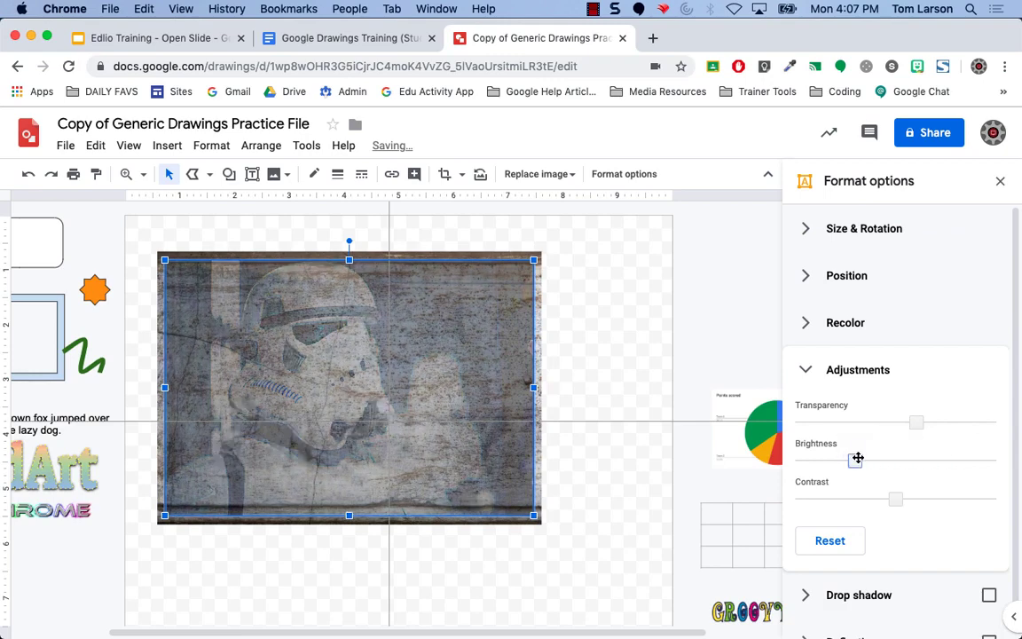
mouse_move(892, 496)
left_mouse_down()
mouse_move(848, 490)
mouse_move(902, 497)
left_mouse_up()
left_click(832, 541)
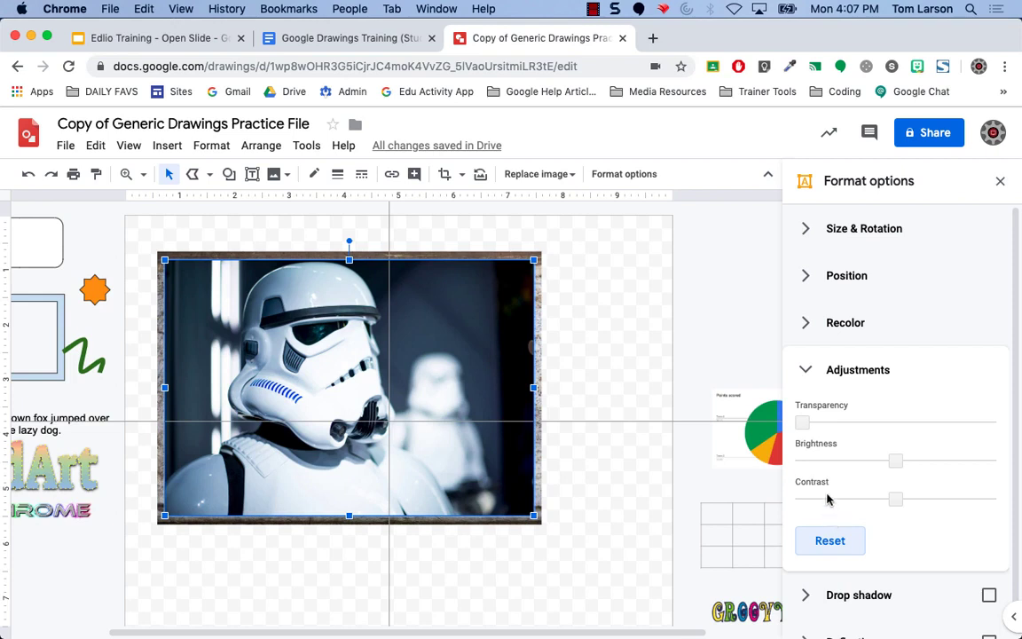
Move the stormtrooper image toward the canvas's lower right and delete the texture image behind it.
left_click(581, 348)
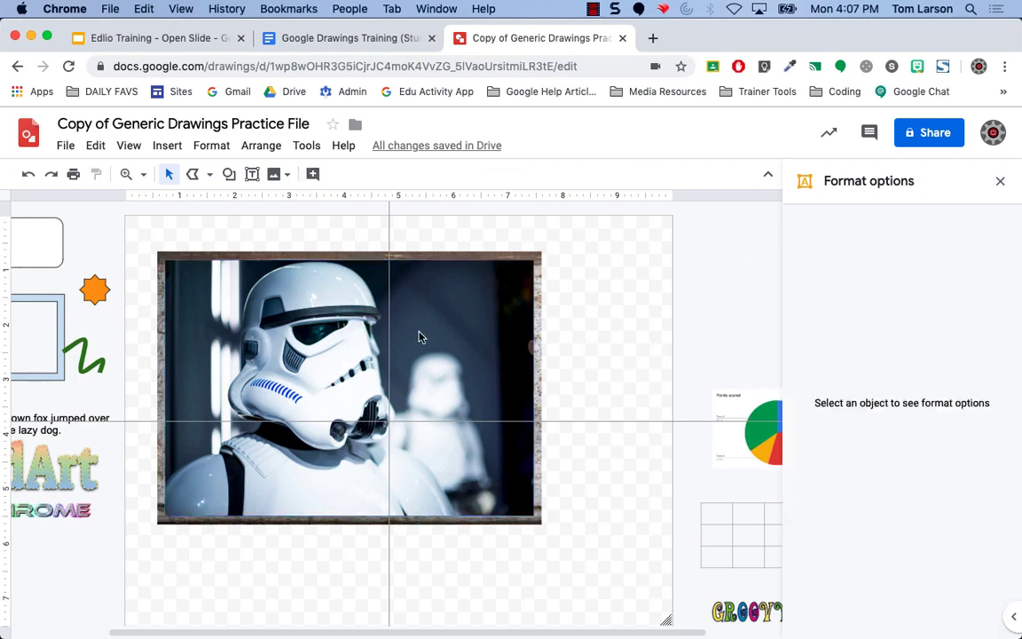
left_click_drag(421, 336, 521, 414)
left_click(268, 290)
key("Delete")
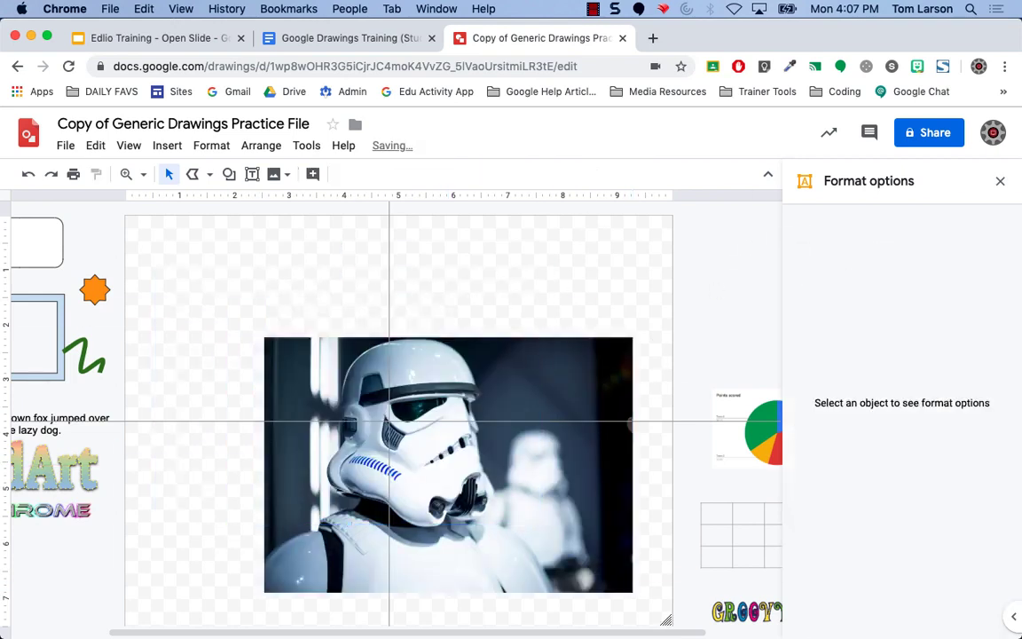
Enlarge the stormtrooper image to about 8 inches wide, centre it on the canvas, and close the format options.
left_click_drag(480, 374, 400, 295)
left_click_drag(552, 512, 623, 559)
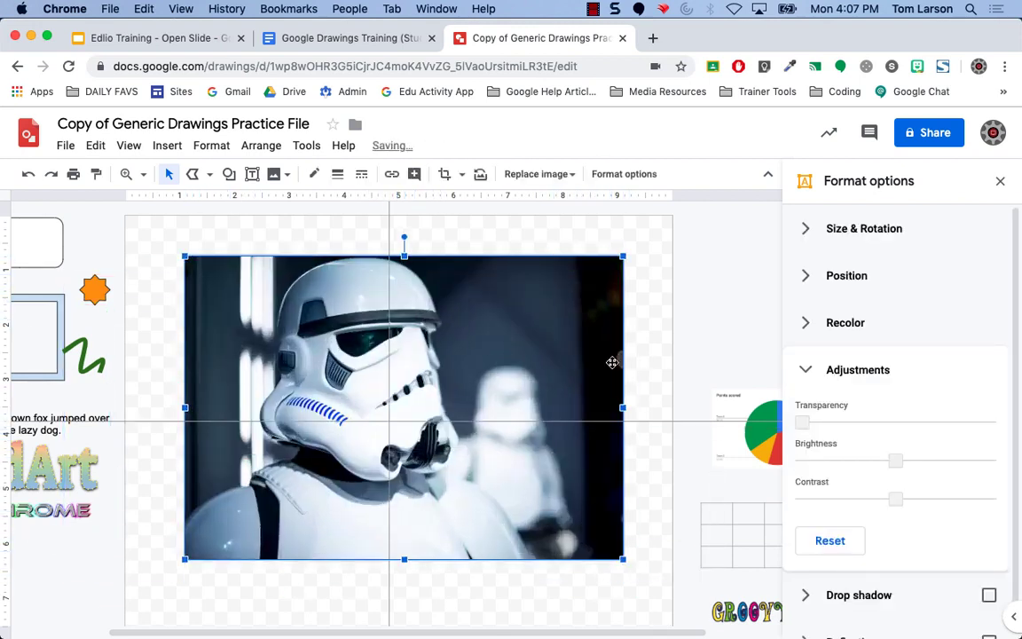
left_click(999, 182)
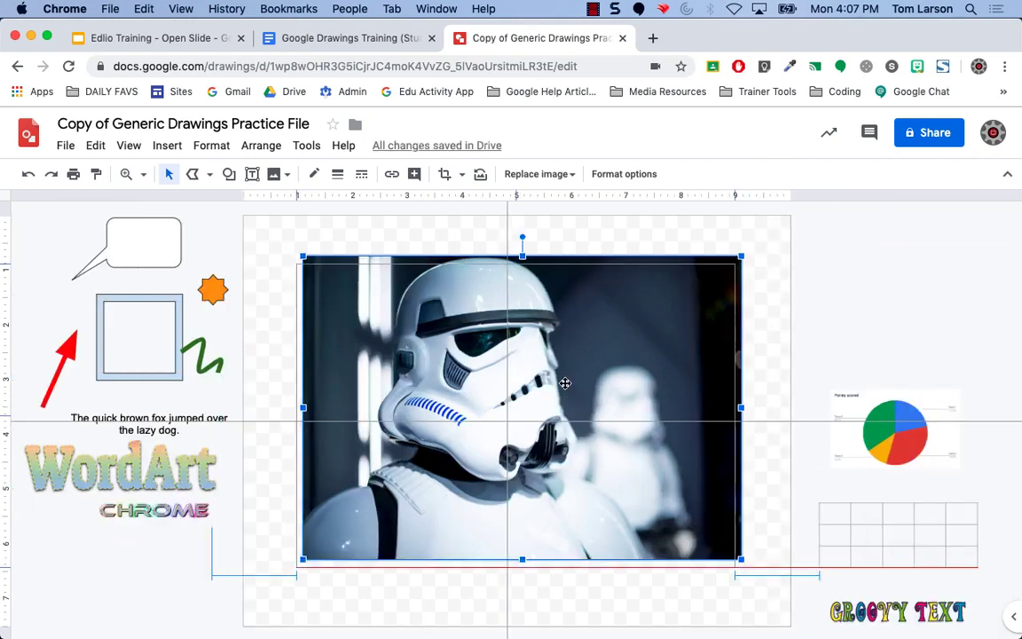
left_click_drag(564, 378, 566, 387)
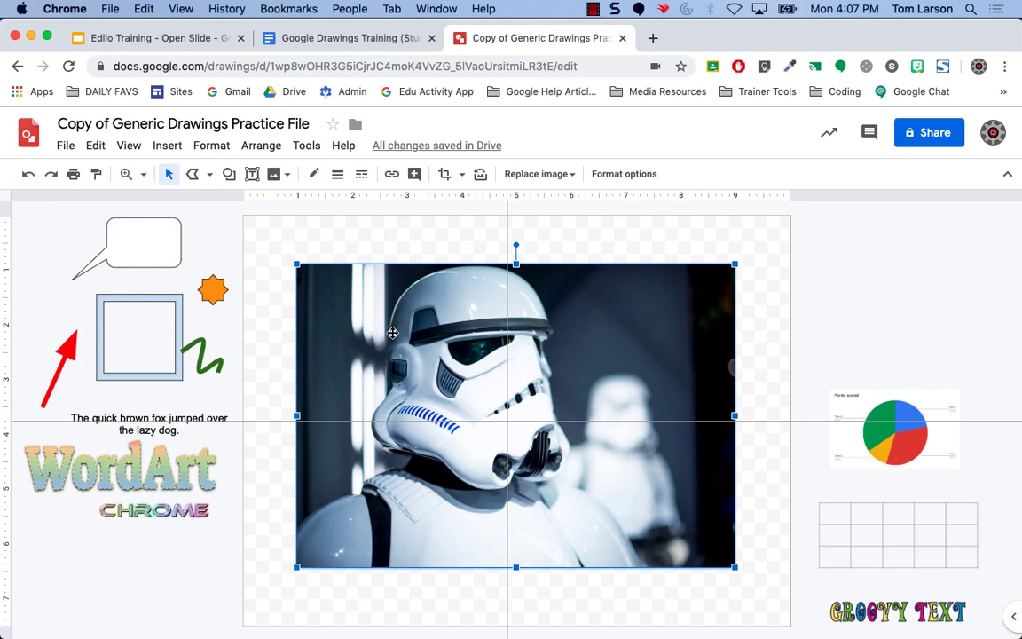
Mask the stormtrooper image with the second jagged explosion shape from the callouts.
left_click(462, 176)
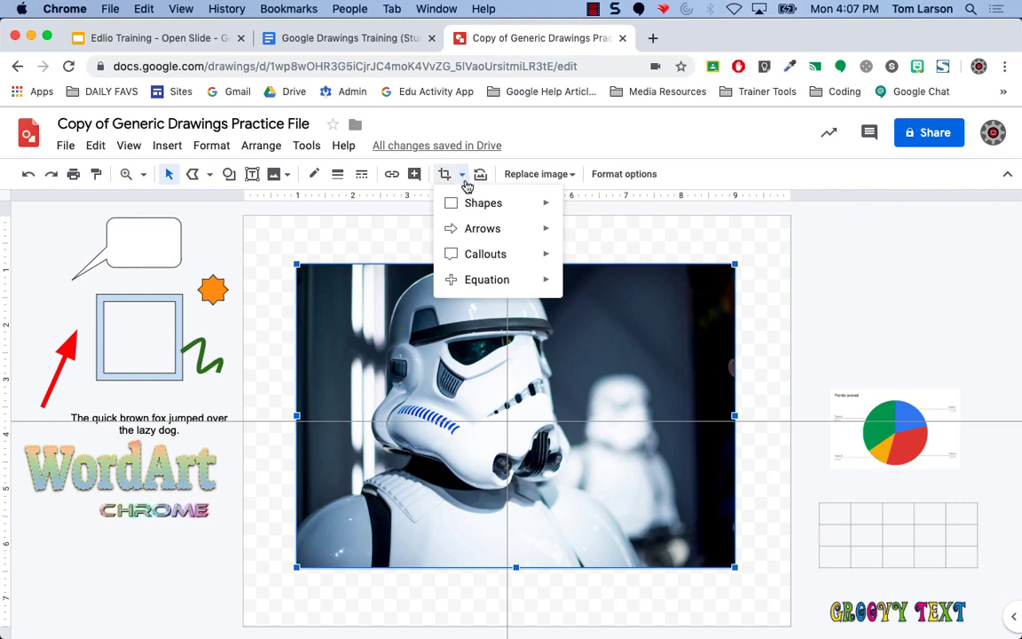
mouse_move(475, 205)
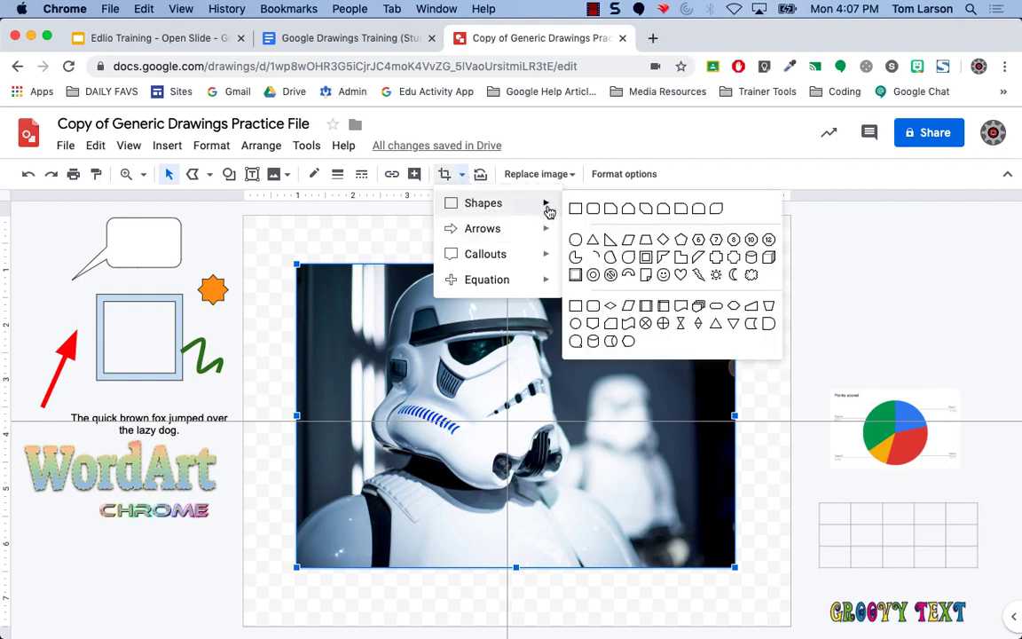
mouse_move(545, 257)
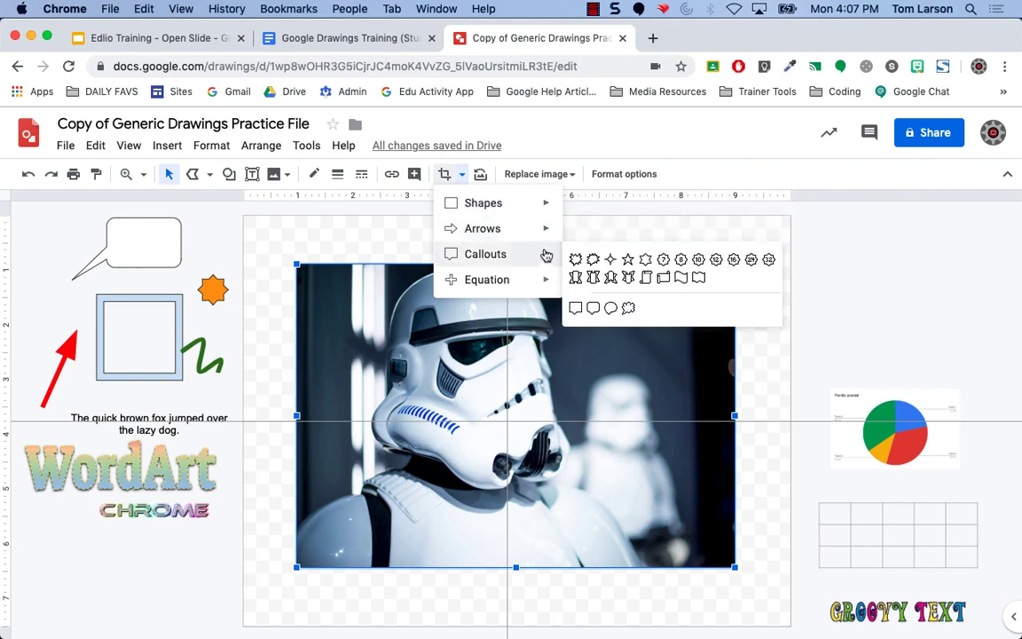
left_click(593, 260)
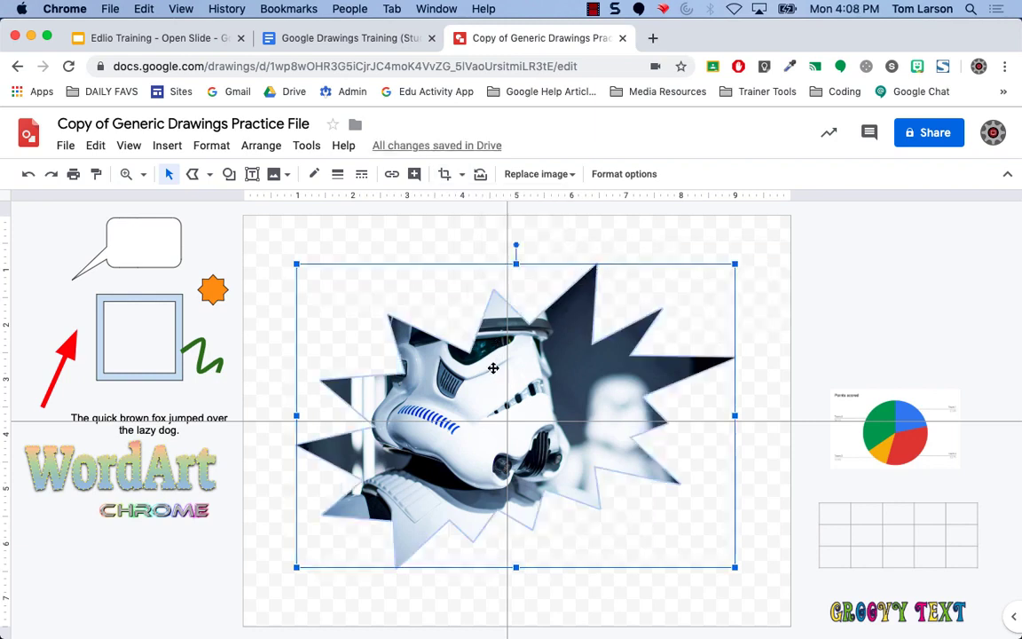
Reposition the stormtrooper picture inside its explosion mask so it sits slightly further right and lower within the crop frame.
left_click(444, 174)
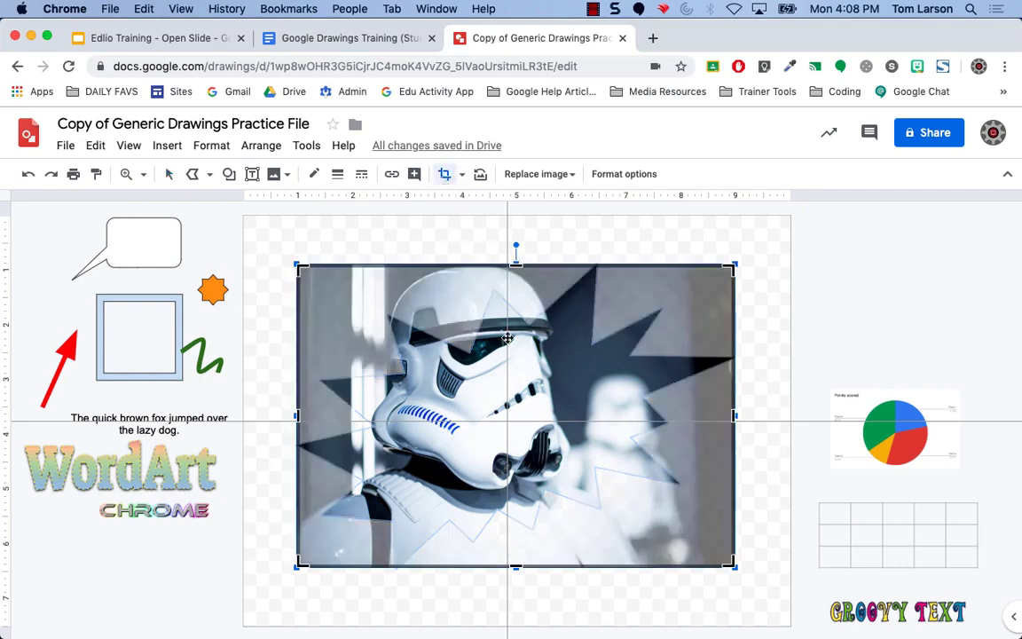
key("Return")
mouse_move(502, 388)
left_mouse_down()
mouse_move(523, 404)
mouse_move(496, 372)
mouse_move(518, 388)
left_mouse_up()
left_click(444, 174)
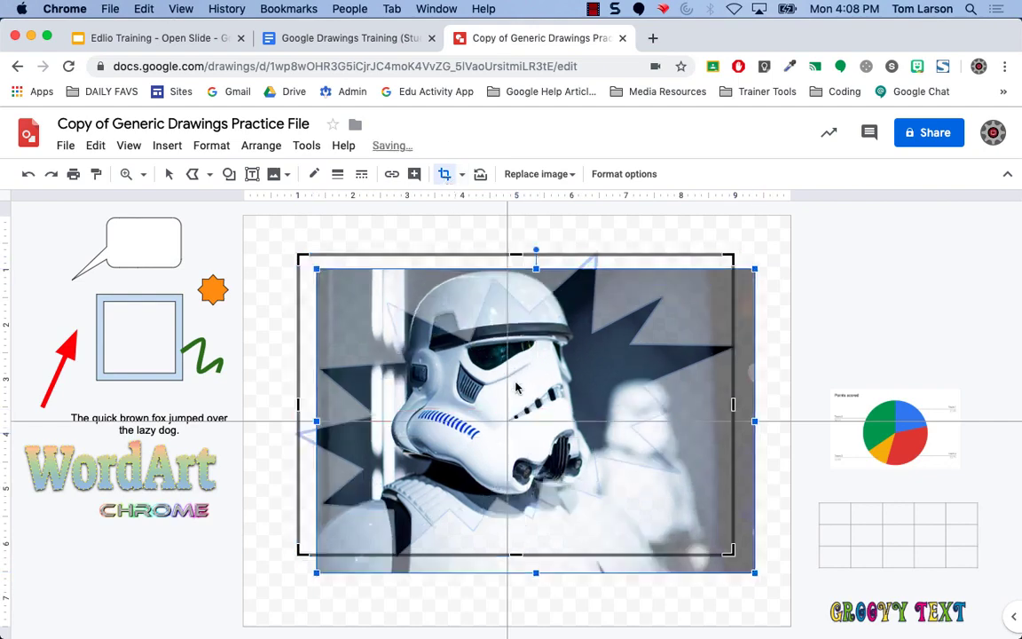
key("Return")
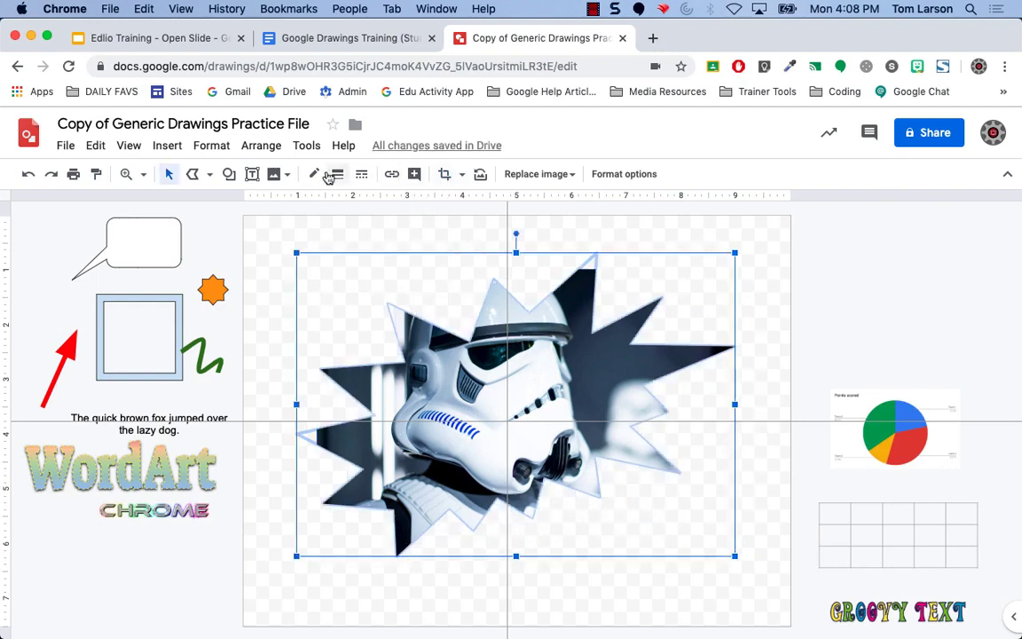
Give the masked stormtrooper image a heavier black border and move it toward the canvas's upper left.
left_click(337, 174)
left_click(368, 278)
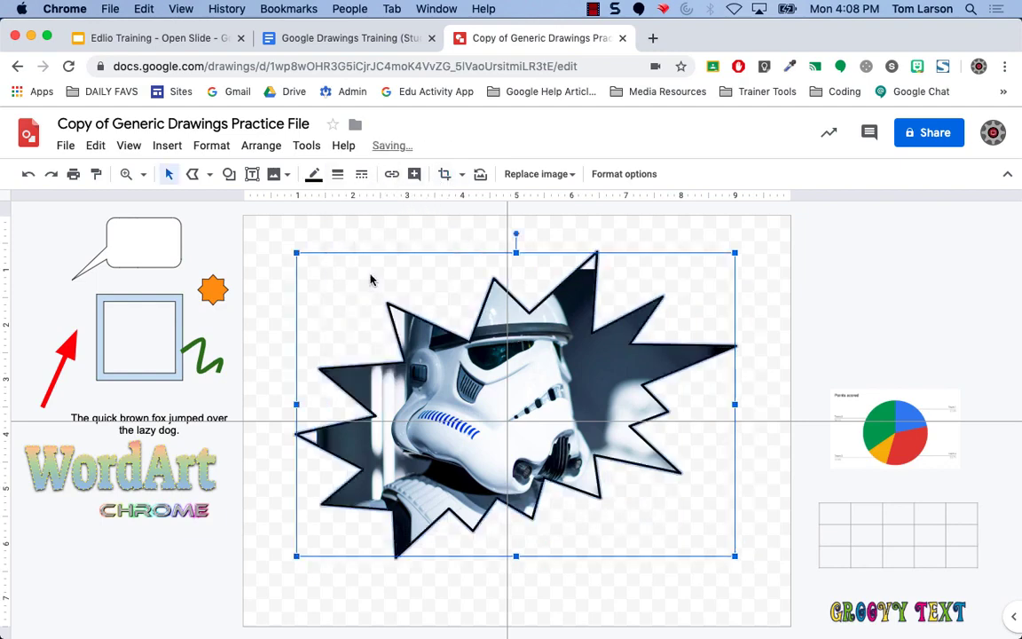
left_click(659, 363)
left_click_drag(659, 363, 627, 333)
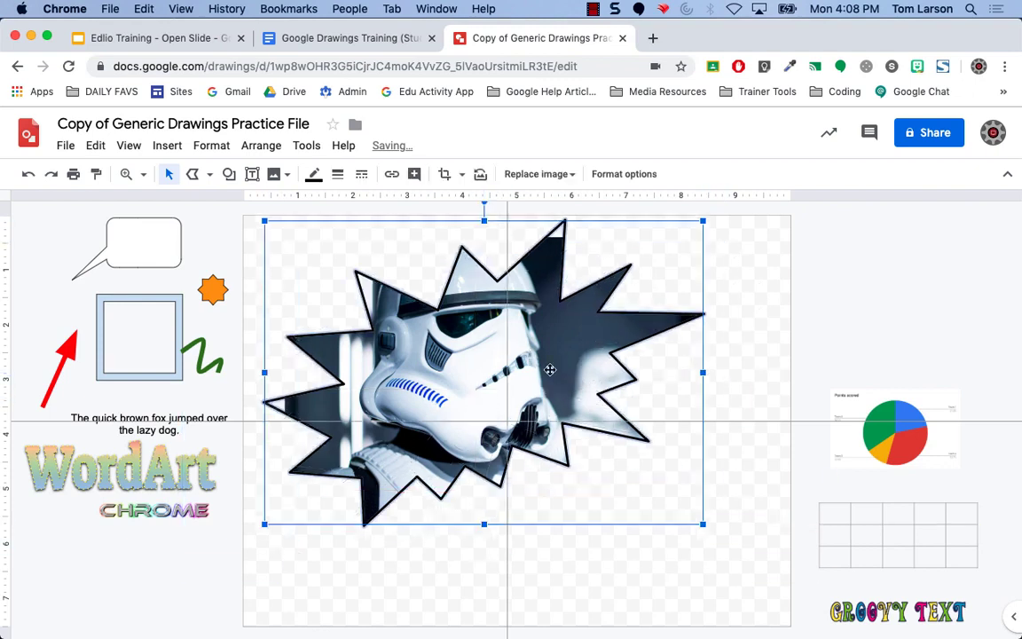
left_click_drag(520, 376, 537, 391)
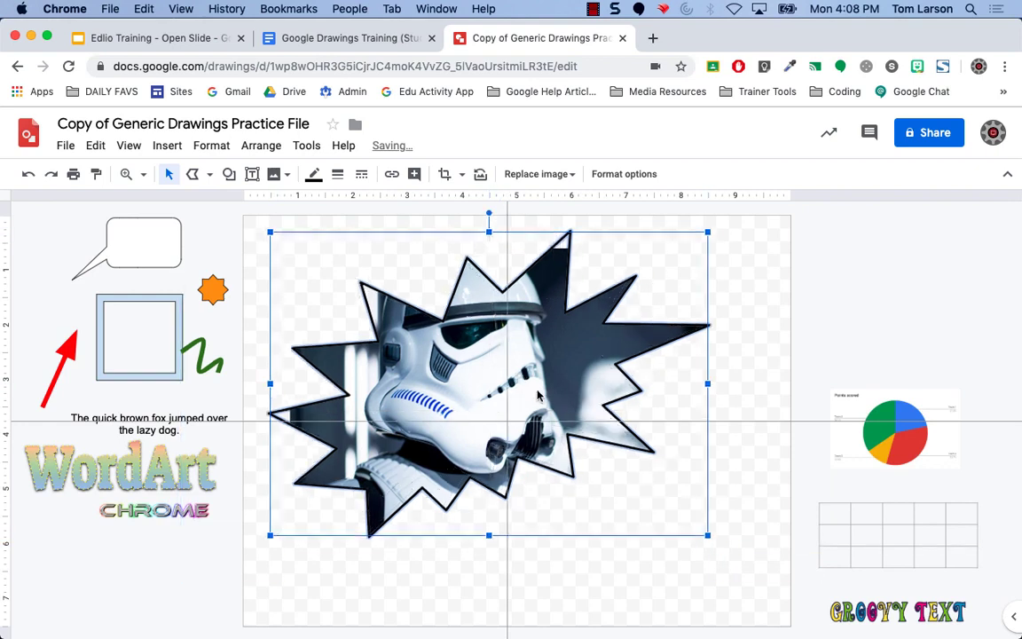
Delete the masked image, undo back to before the border was added, and leave crop mode.
key("Delete")
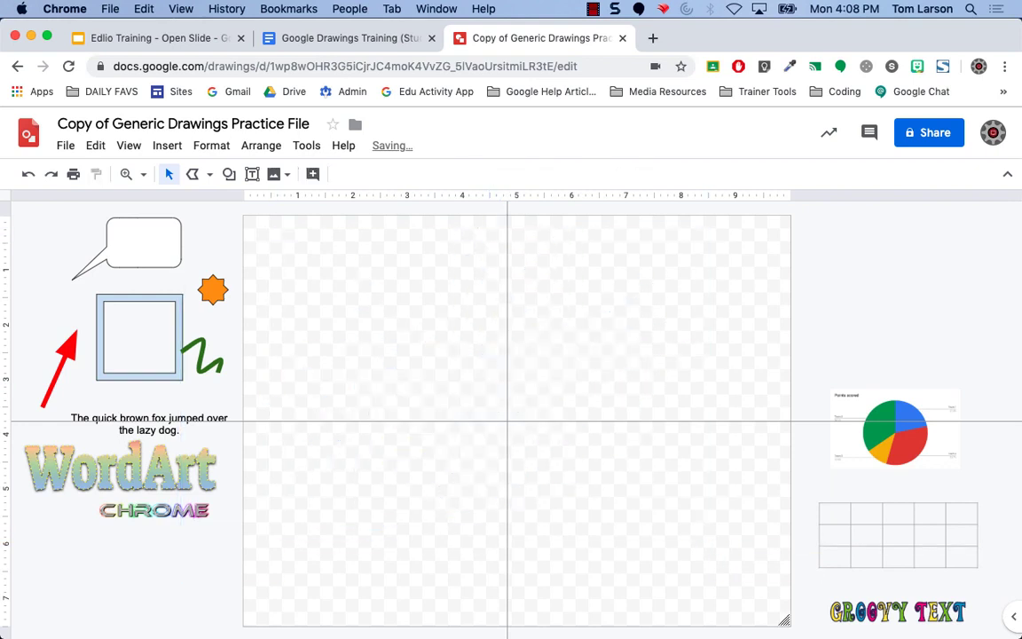
left_click(24, 174)
left_click(25, 175)
left_click(24, 175)
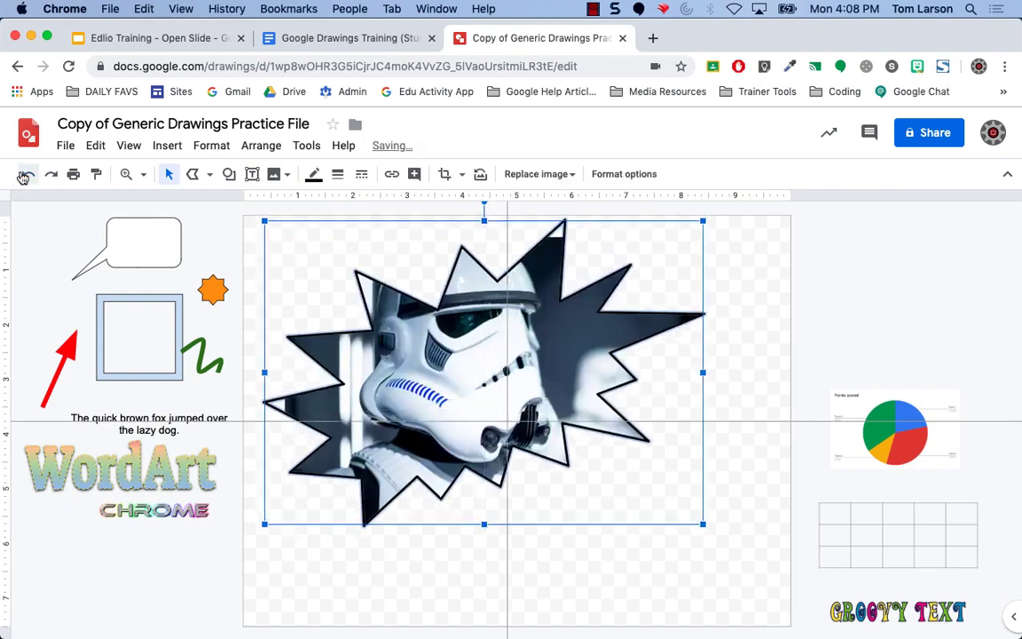
left_click(25, 175)
left_click(25, 175)
left_click(23, 177)
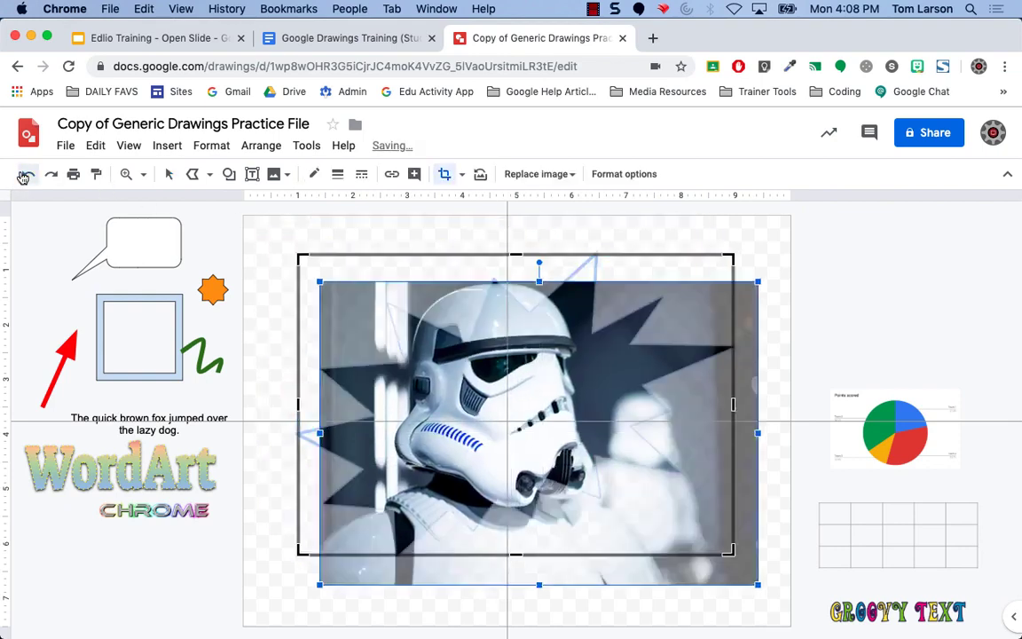
left_click(763, 251)
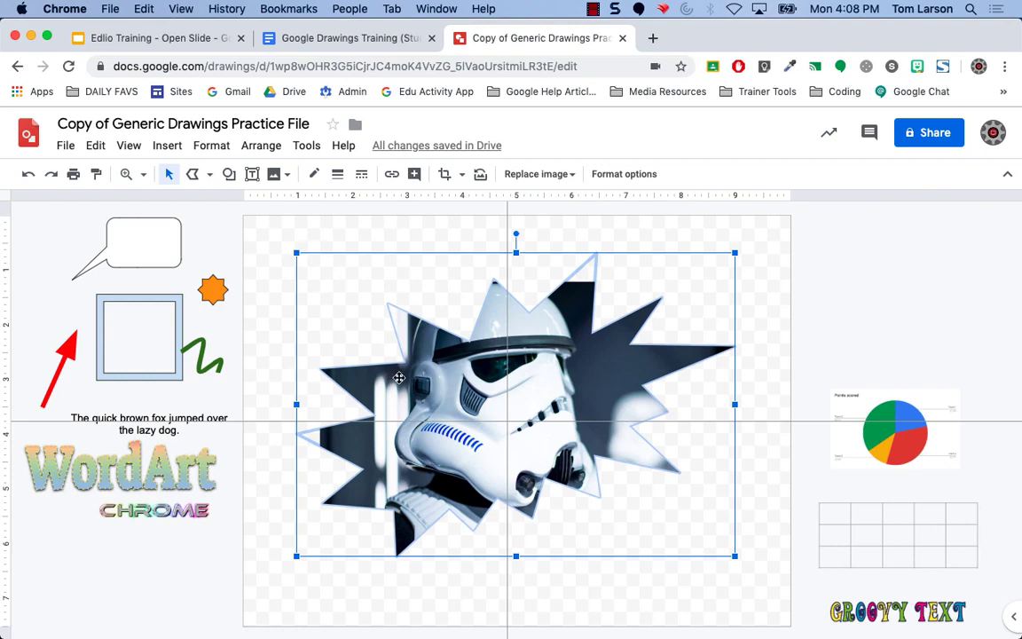
Delete the stormtrooper image and put the WordArt text on the canvas instead, enlarged to about 6.3 inches wide and centred horizontally.
key("Delete")
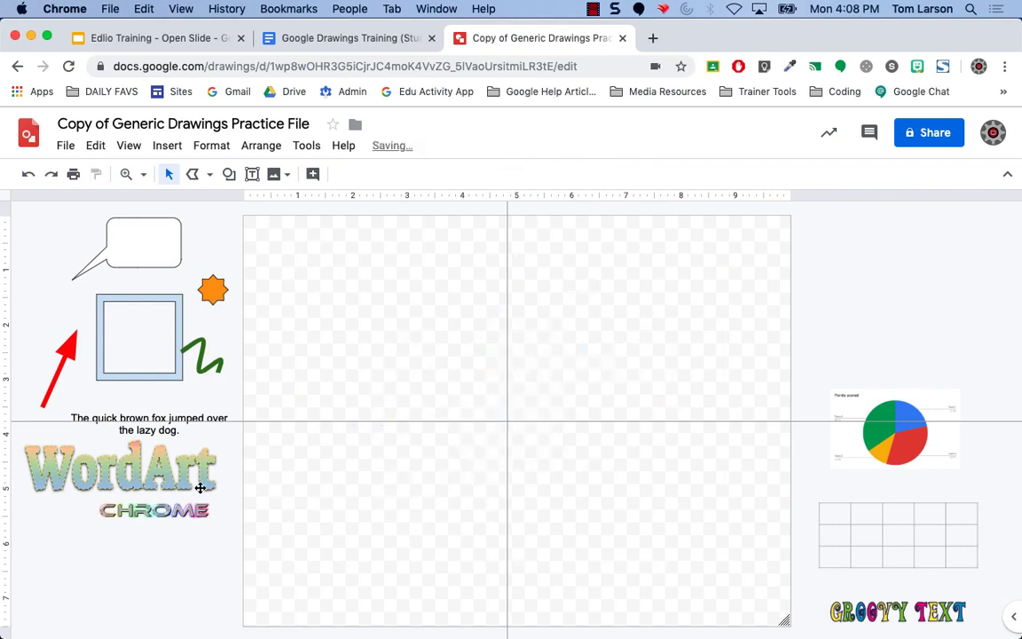
left_click_drag(154, 469, 482, 366)
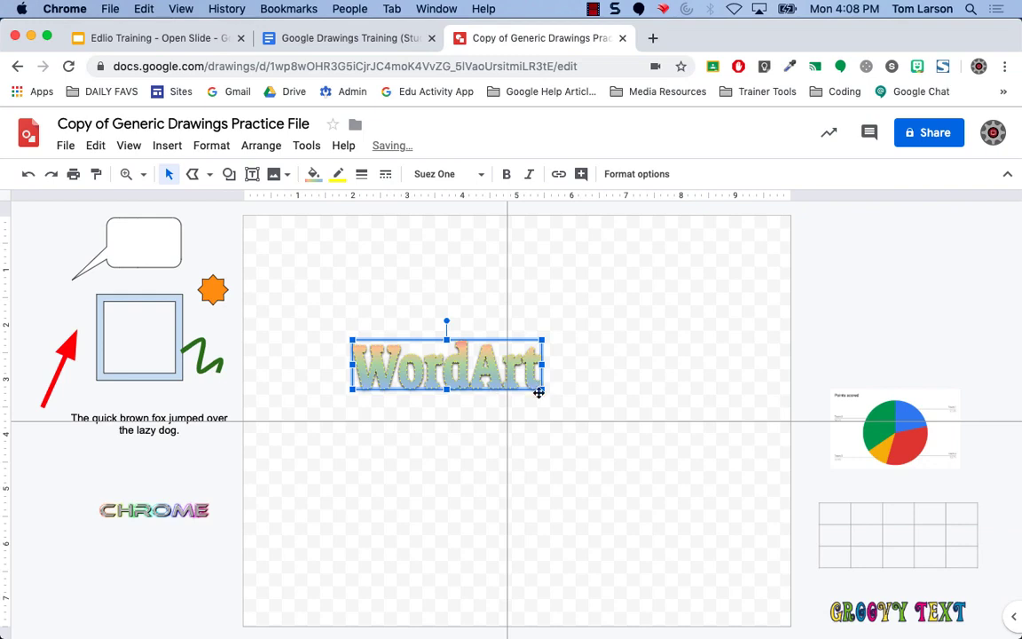
left_click_drag(542, 388, 562, 411)
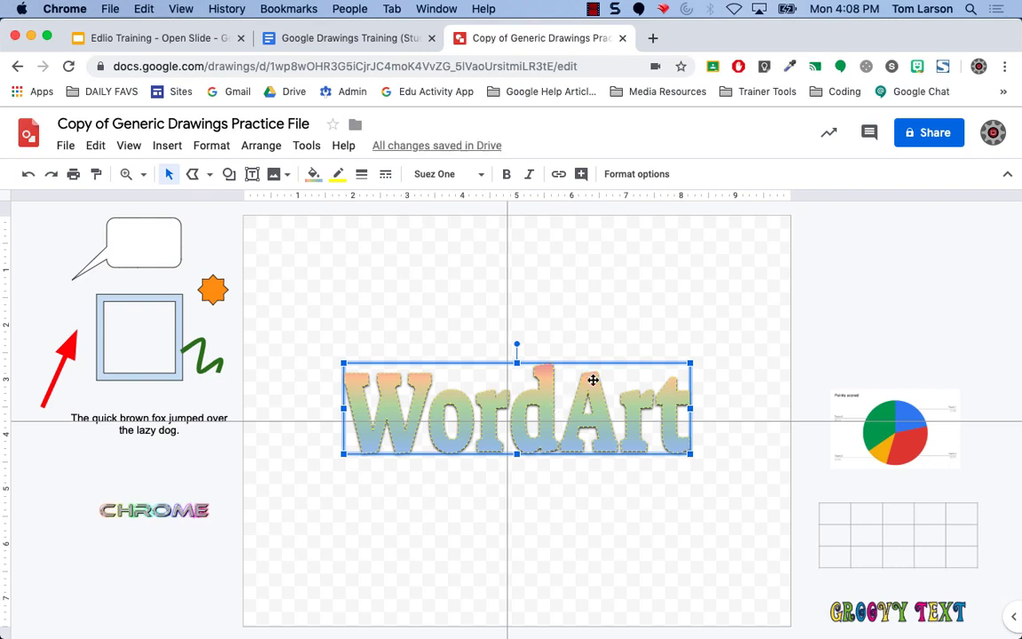
left_click(560, 303)
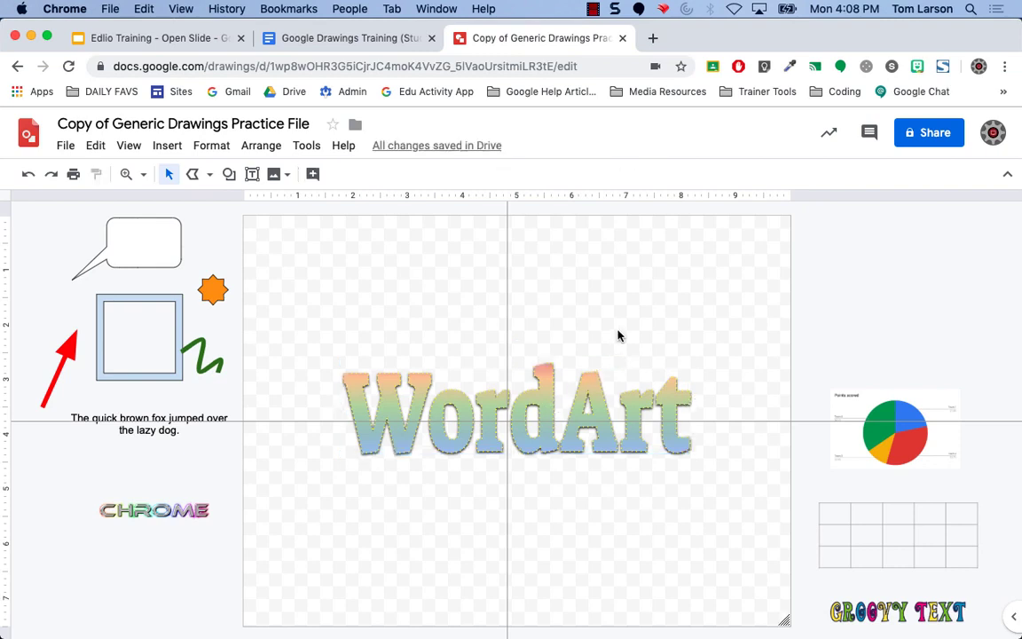
Preview how the drawing prints and close the print preview.
left_click(65, 147)
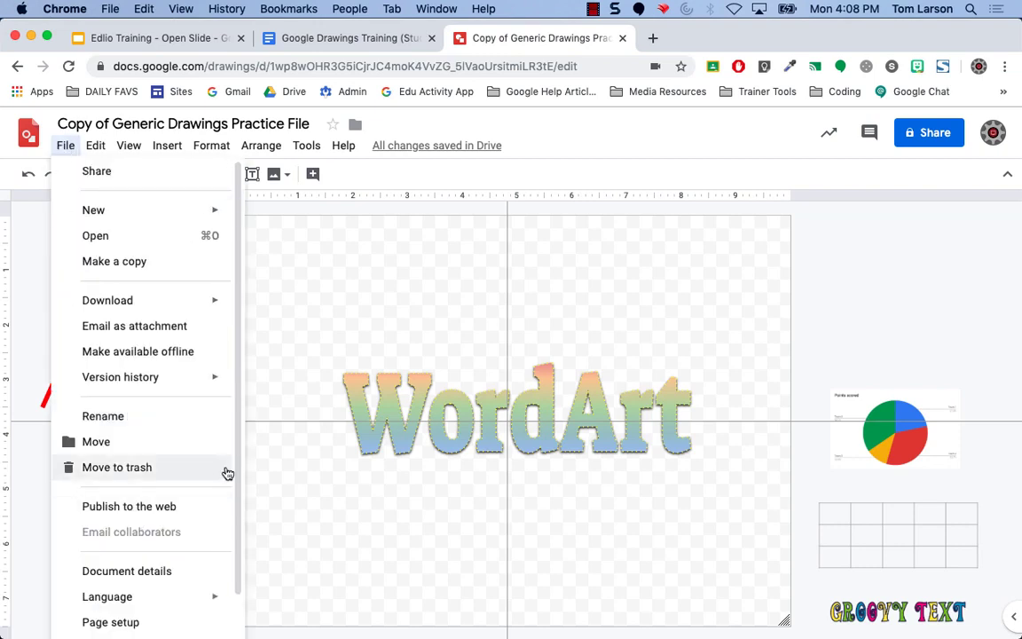
scroll(236, 507, "down", 2)
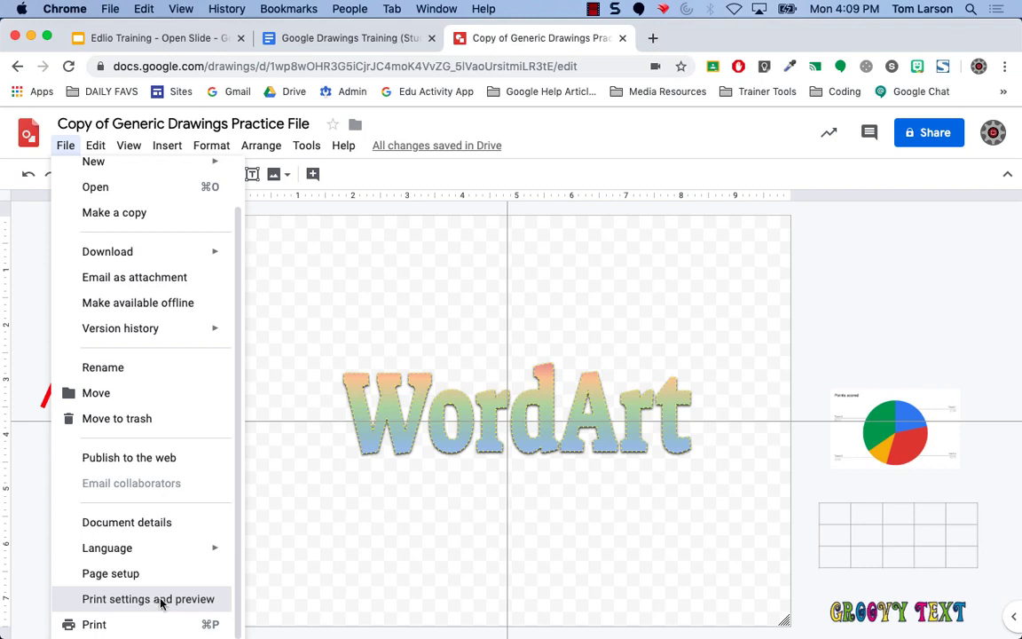
left_click(159, 602)
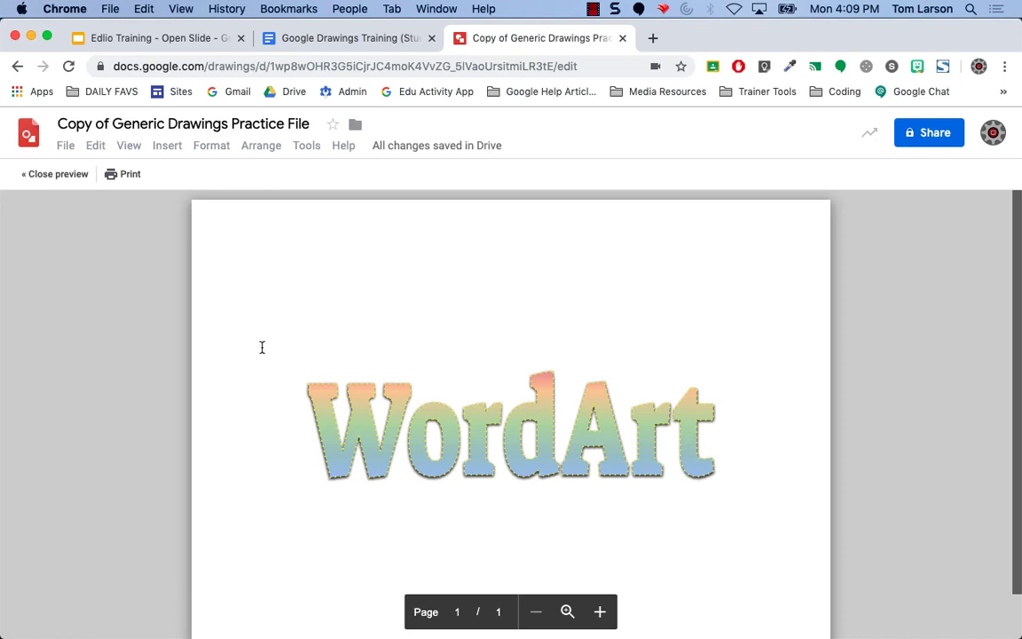
left_click(71, 176)
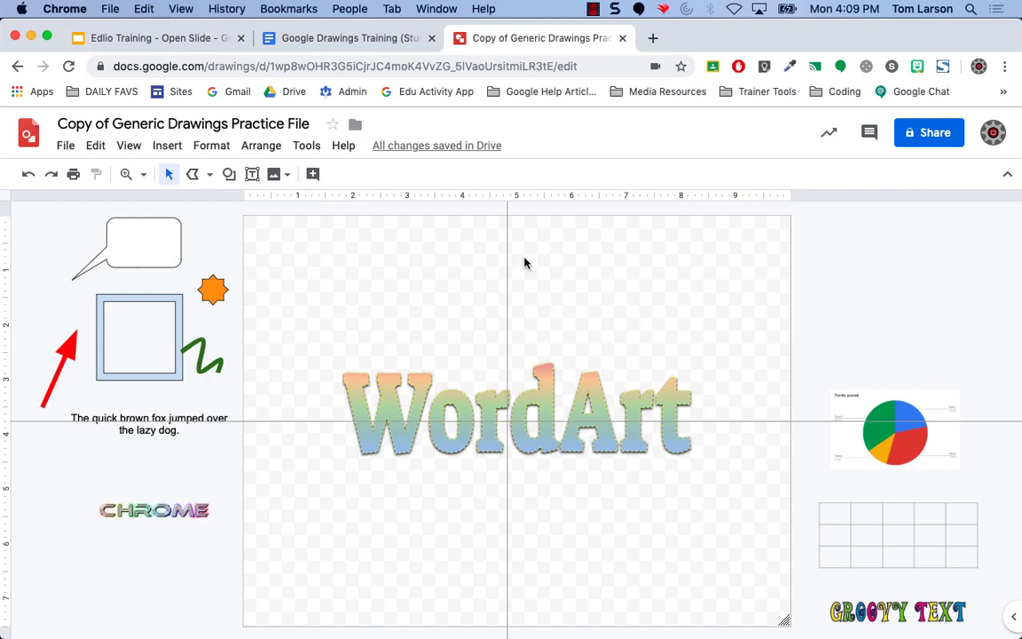
Review the file formats available for downloading the drawing without downloading it.
left_click(64, 147)
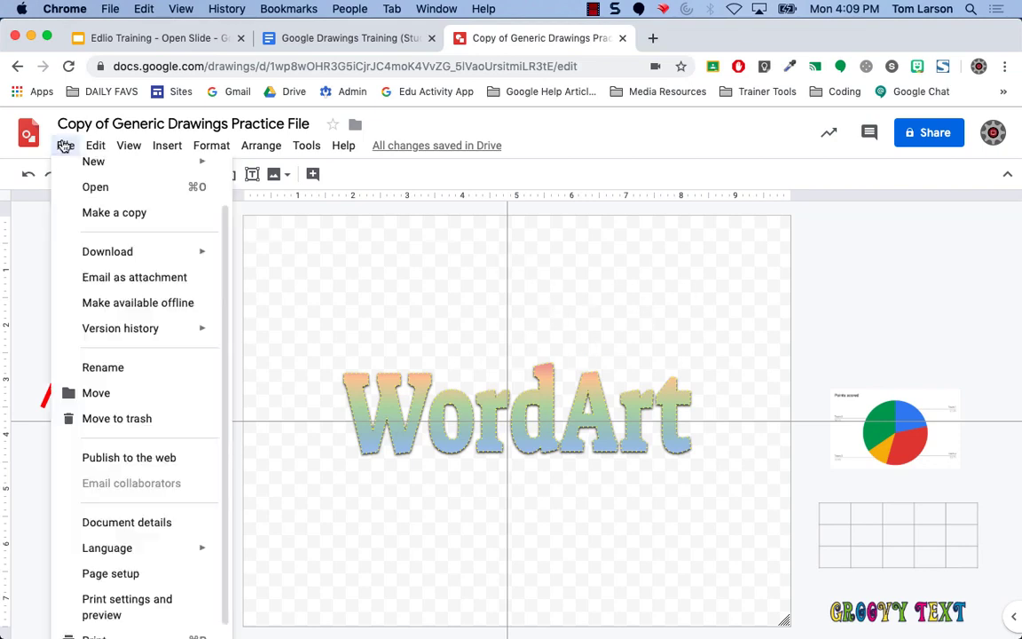
mouse_move(109, 254)
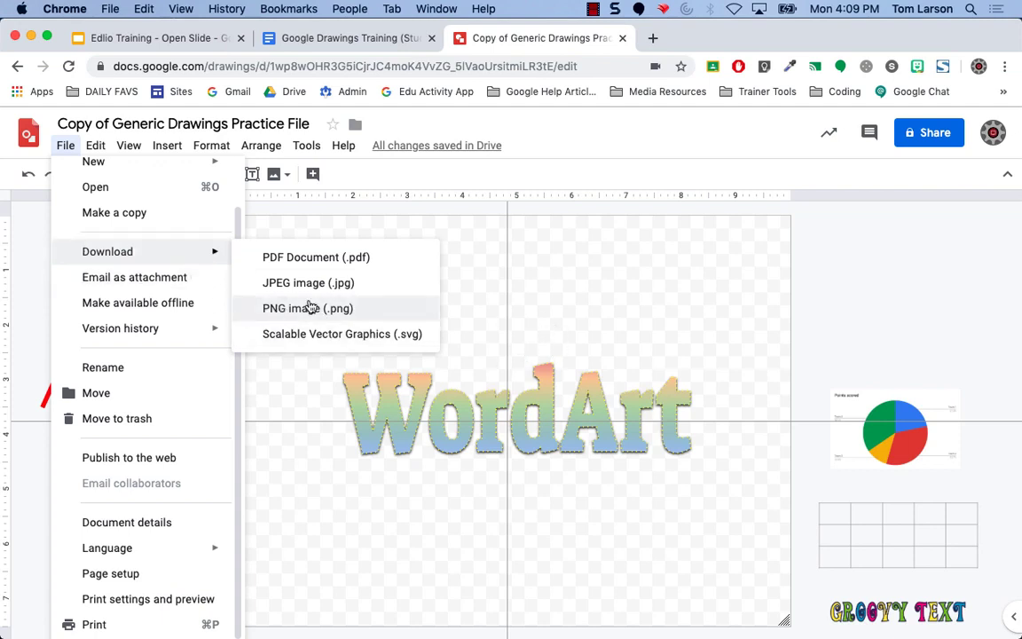
left_click(538, 310)
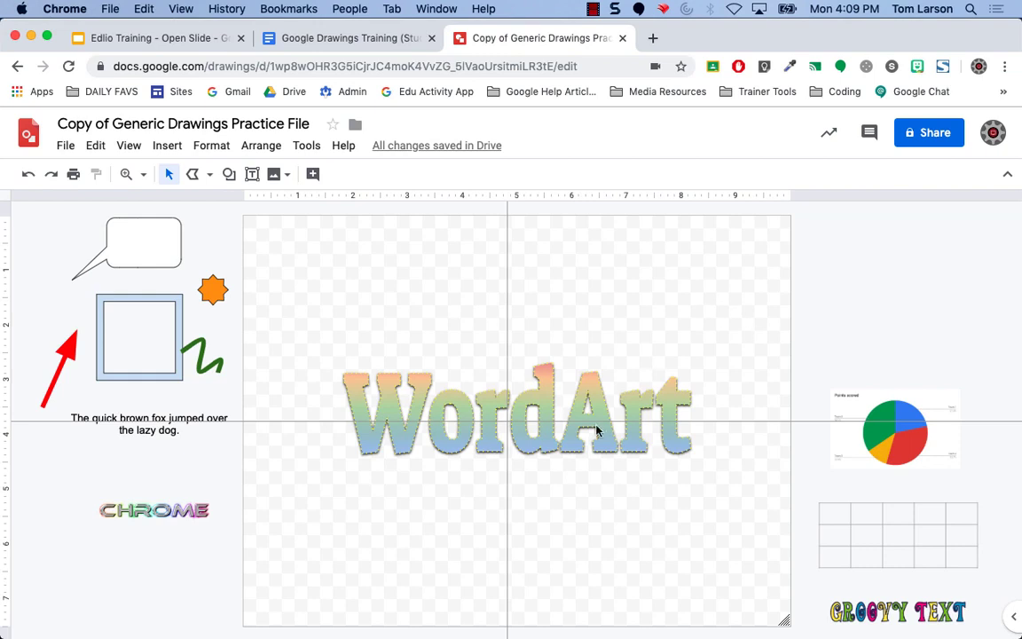
Enlarge the WordArt text to about 6.8 inches wide, and check the drawing's sharing settings without adding anyone.
left_click(496, 402)
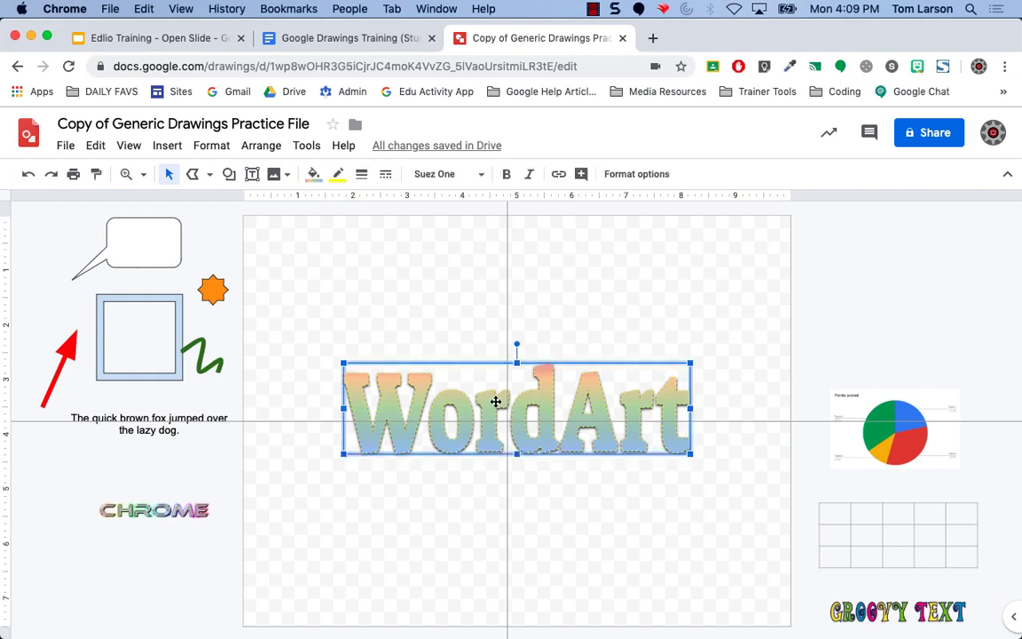
left_click_drag(344, 363, 317, 342)
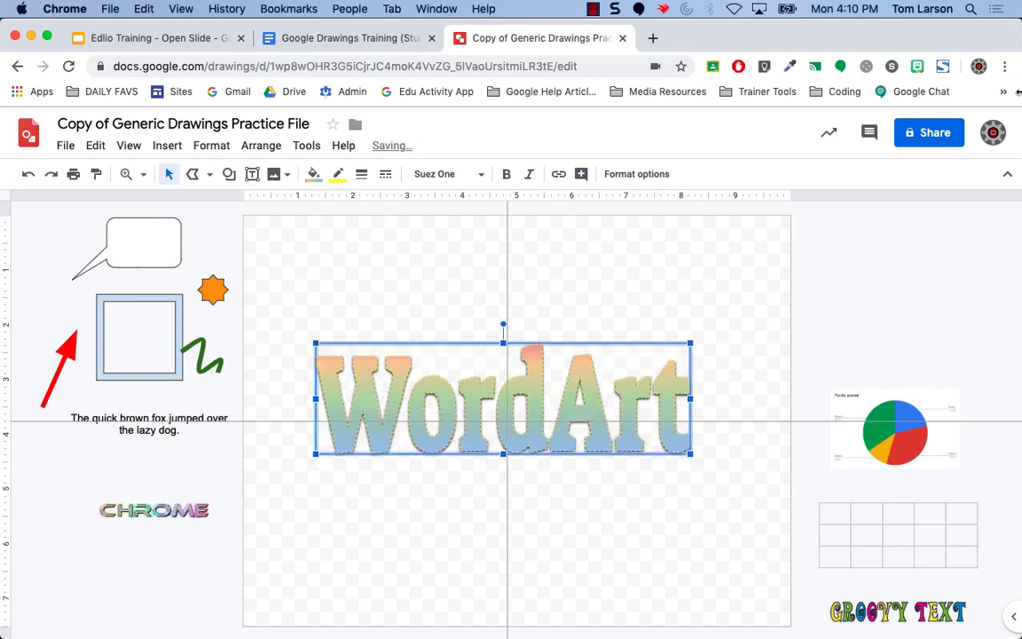
left_click(929, 133)
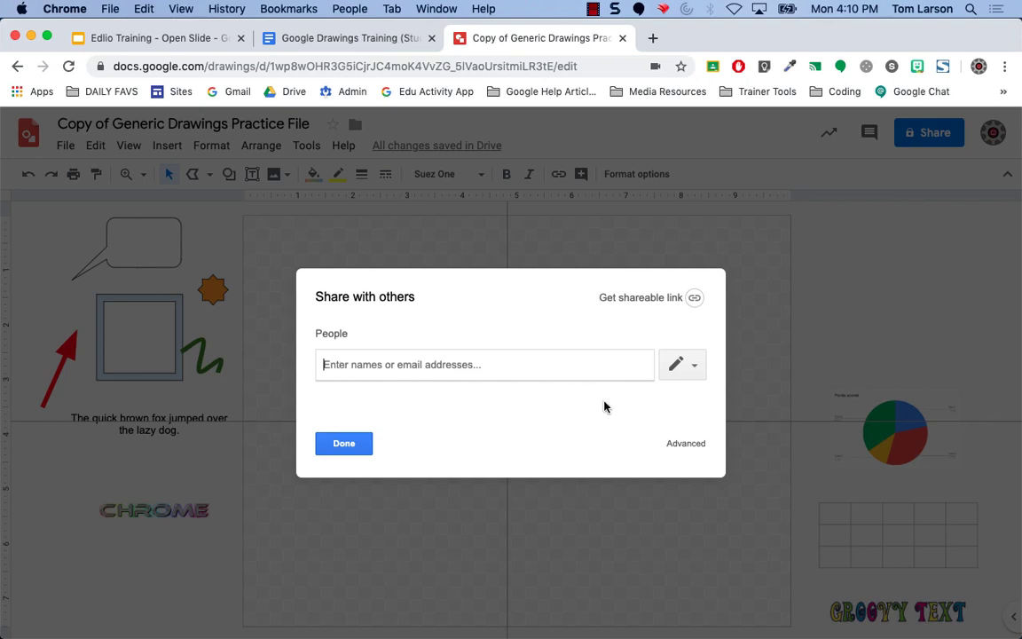
left_click(350, 445)
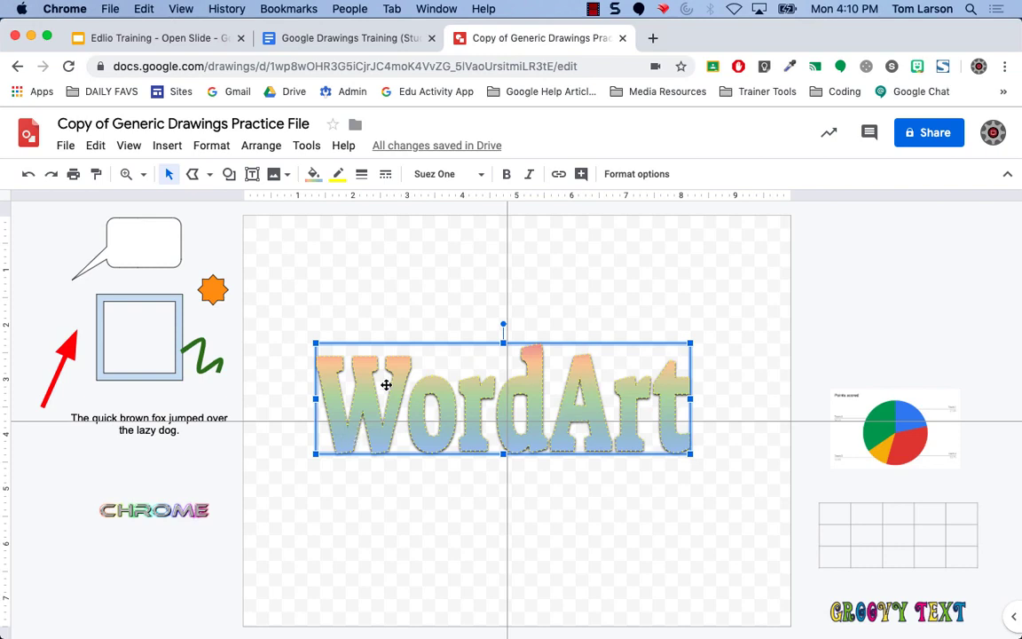
left_click(613, 272)
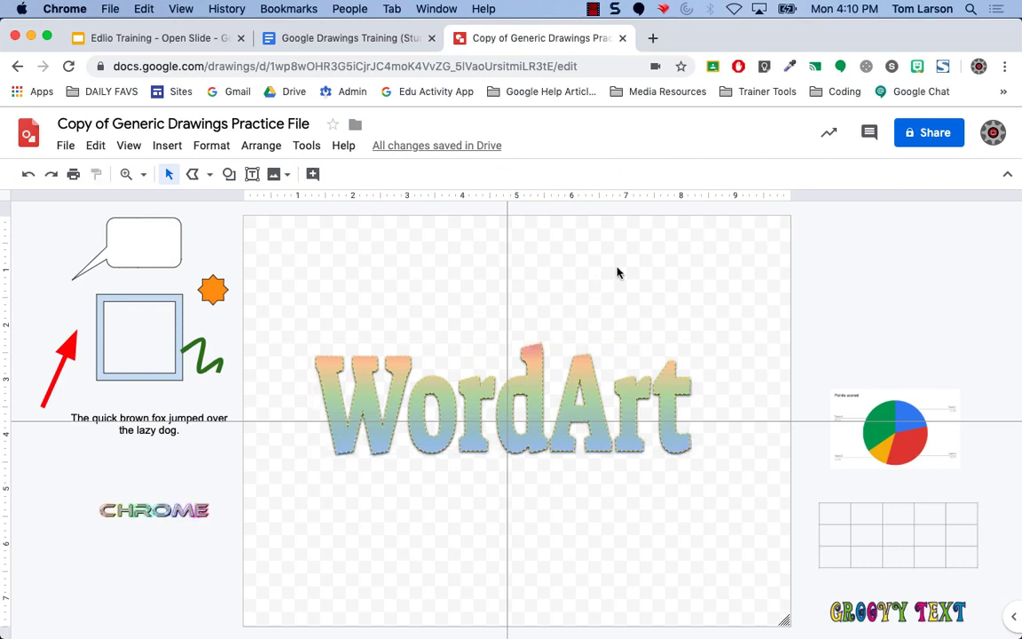
Review the drawing's publish-to-web options and close them without publishing.
left_click(71, 147)
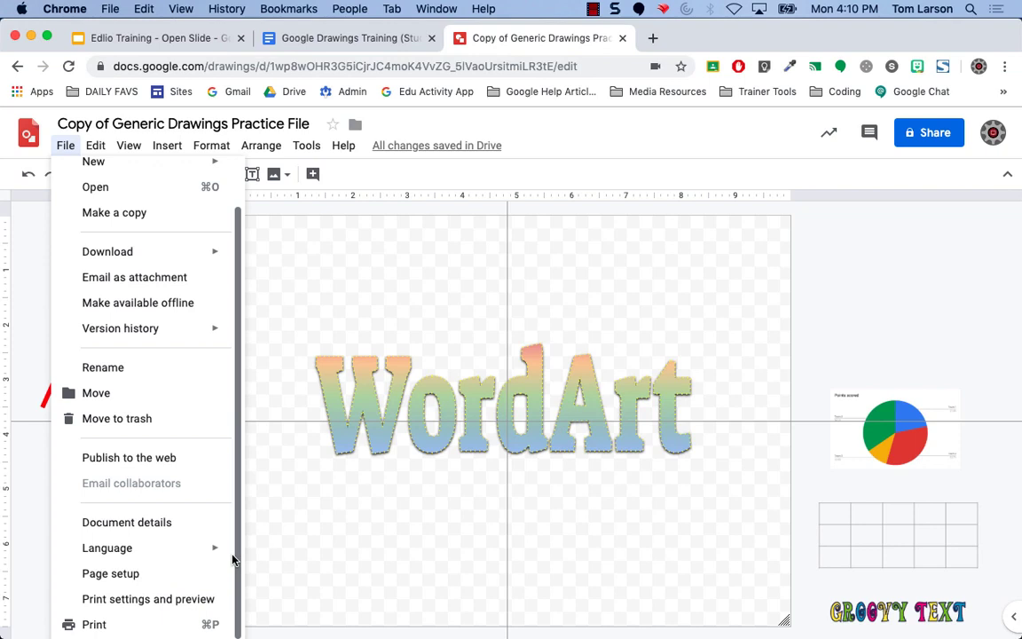
left_click(212, 458)
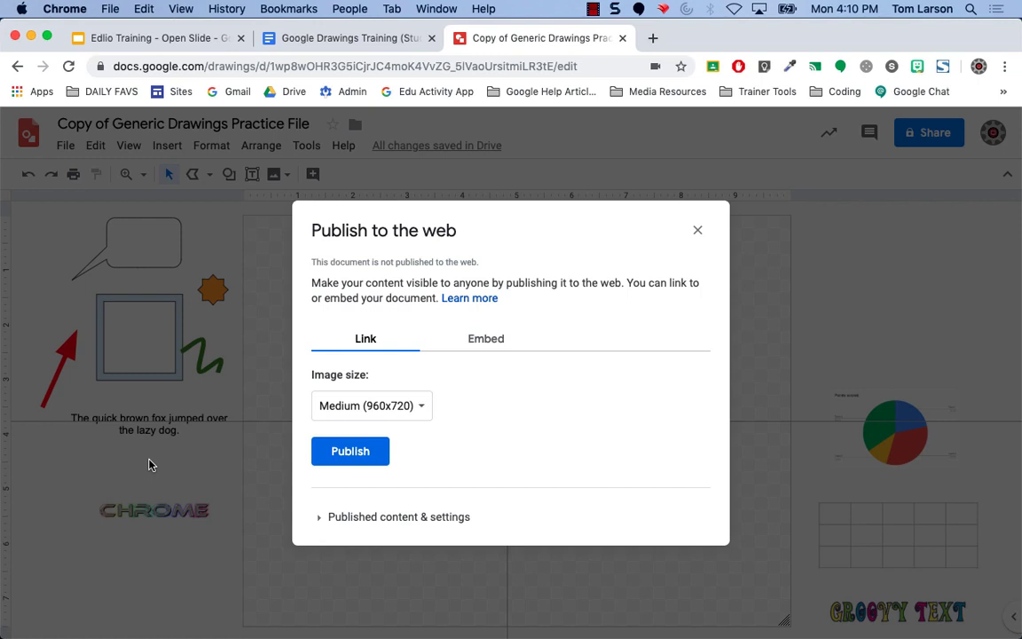
left_click(699, 232)
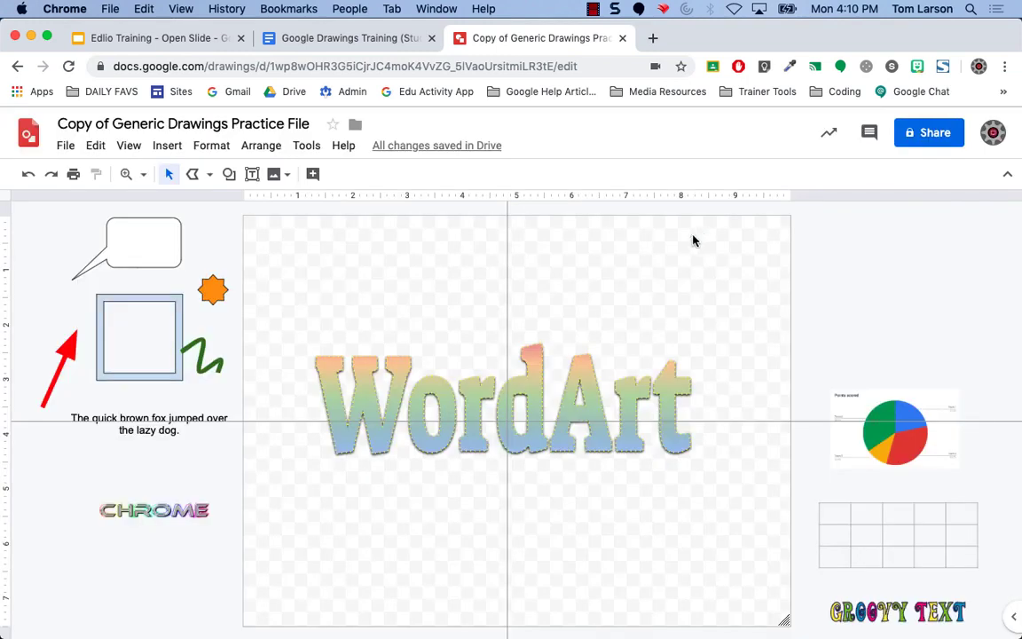
Switch to the Google Drawings Training document and examine its publishing and essential add-ons sections.
left_click(607, 401)
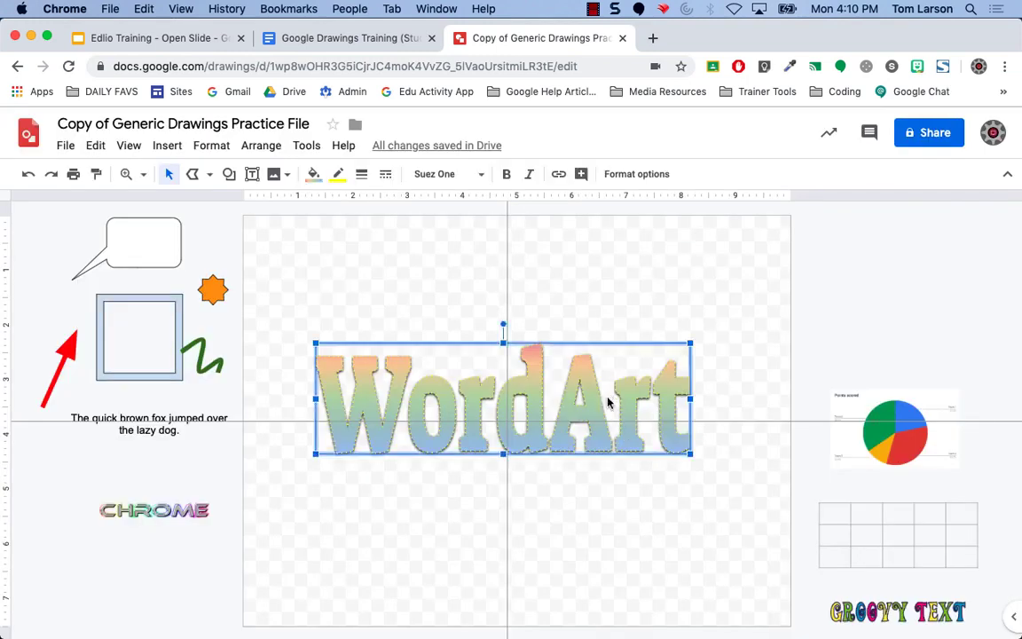
left_click(351, 39)
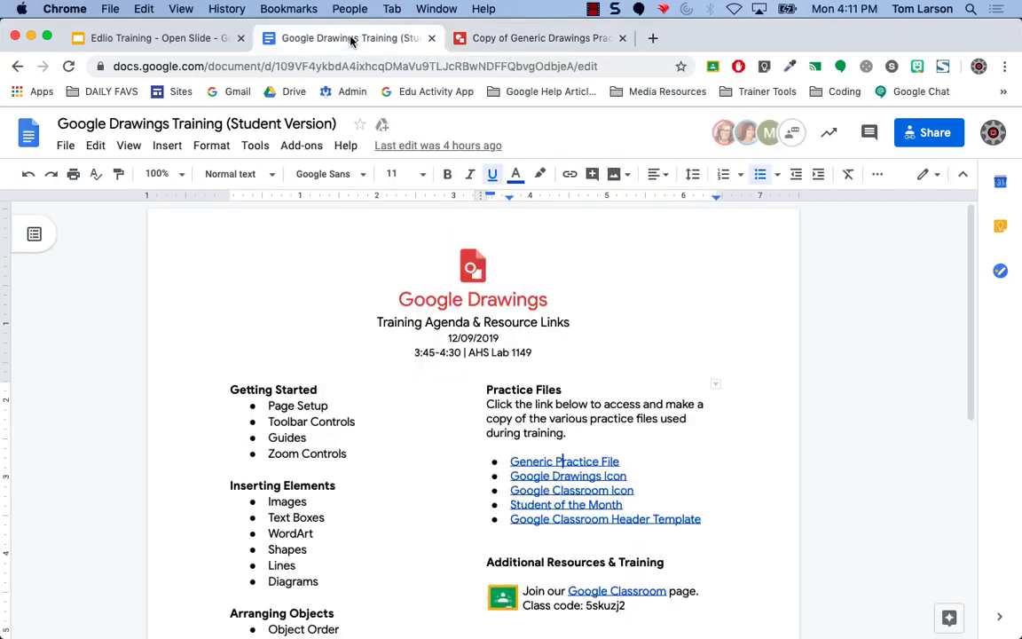
scroll(306, 344, "down", 5)
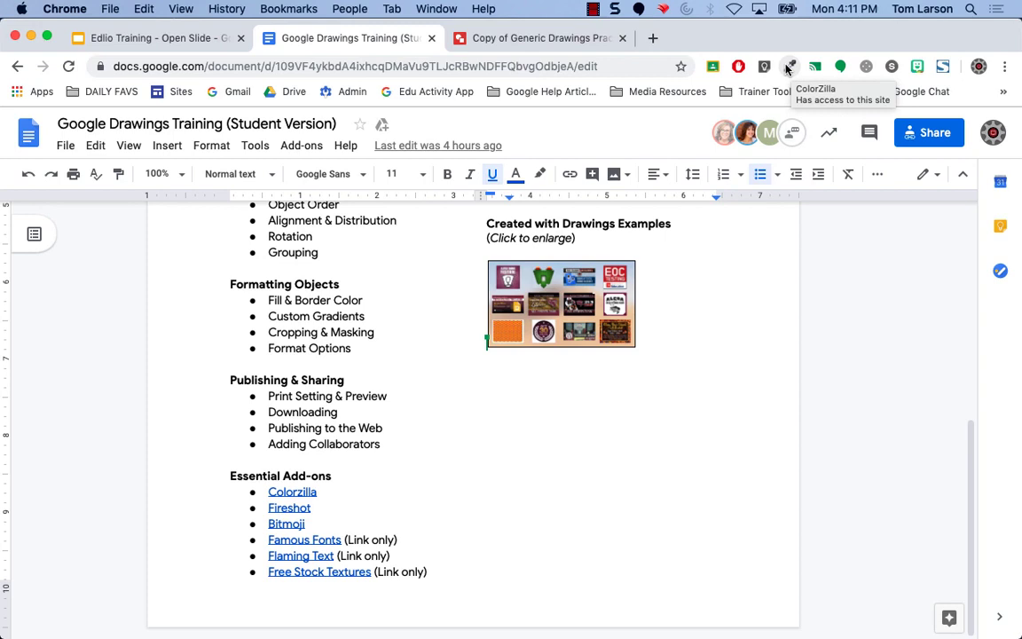
Return to the practice drawing, enlarge the WordArt text to about 7.6 inches wide, and move it toward the canvas's centre.
left_click(523, 39)
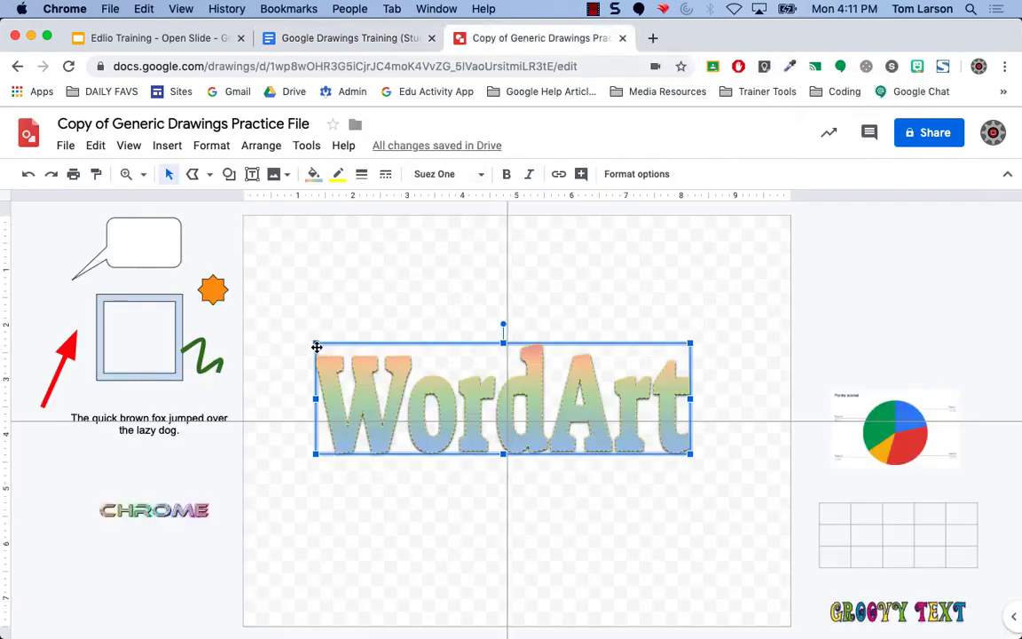
left_click_drag(315, 342, 272, 281)
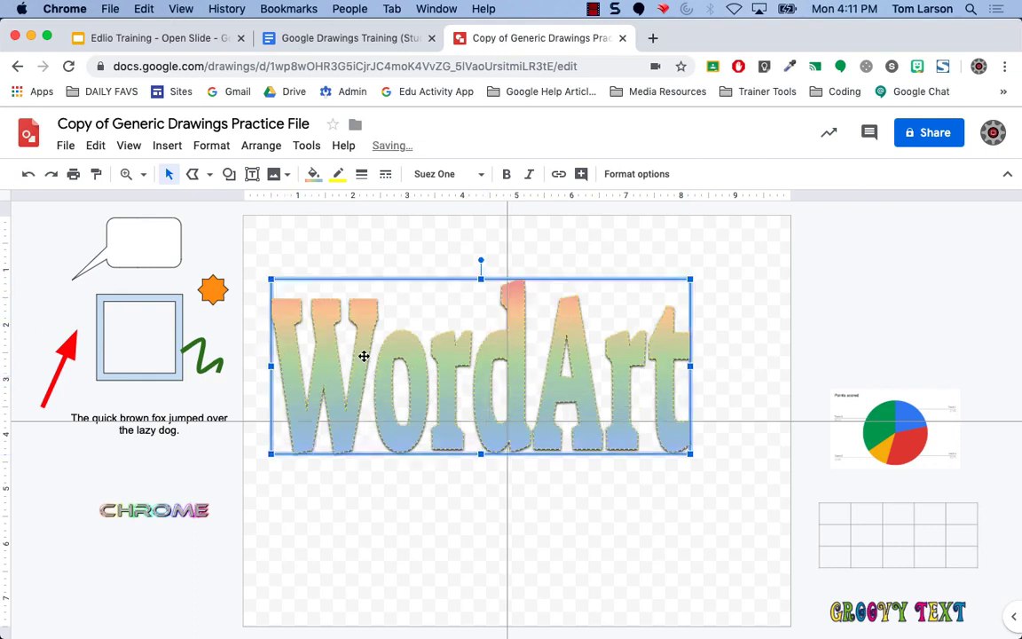
left_click_drag(360, 356, 413, 380)
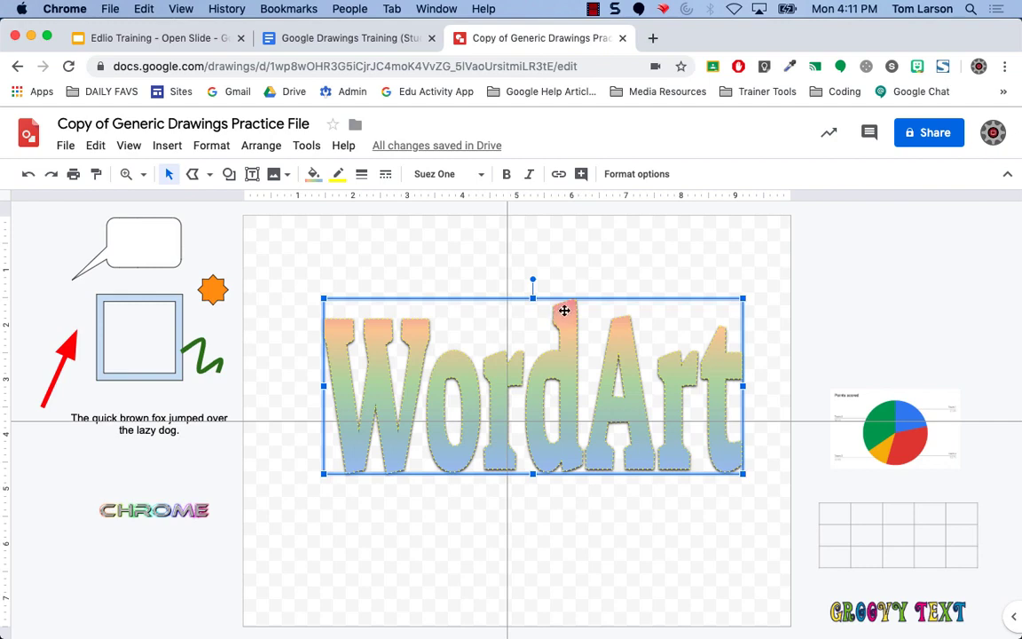
left_click(449, 256)
left_click(563, 321)
left_click(314, 176)
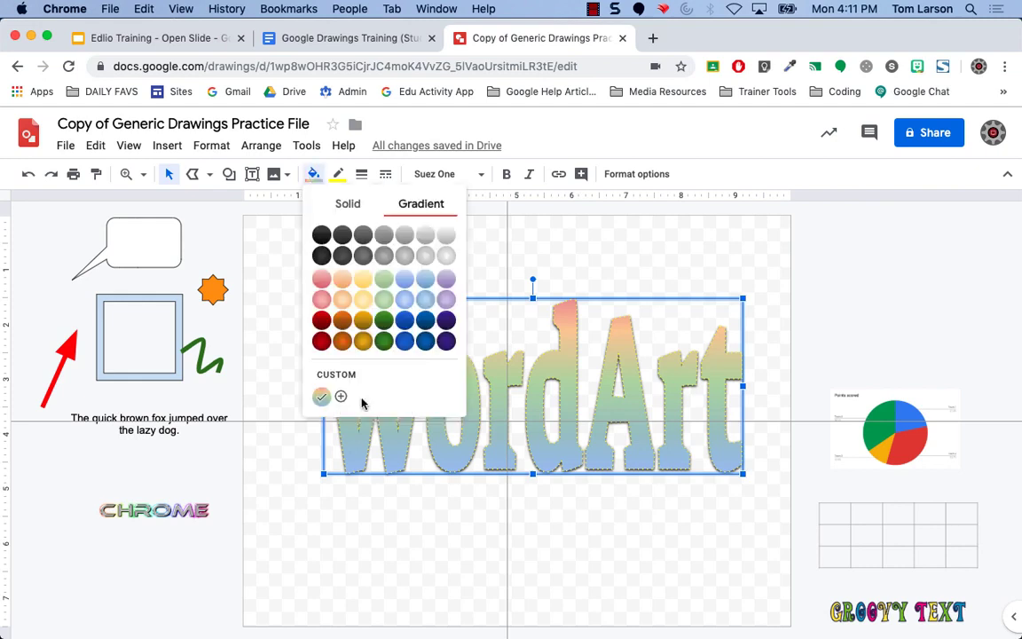
left_click(344, 204)
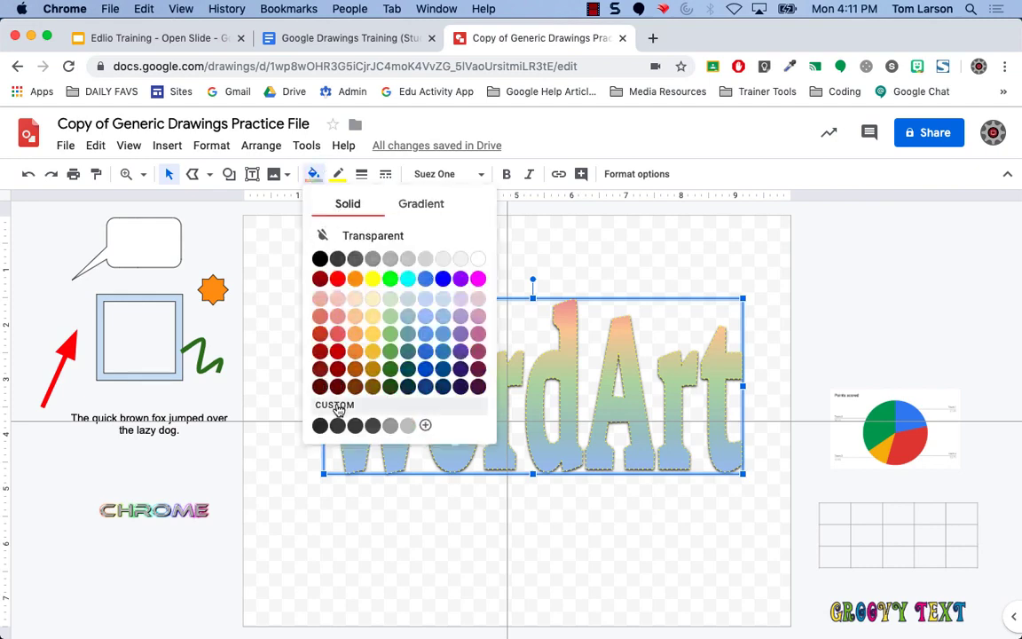
left_click(335, 405)
left_click(489, 313)
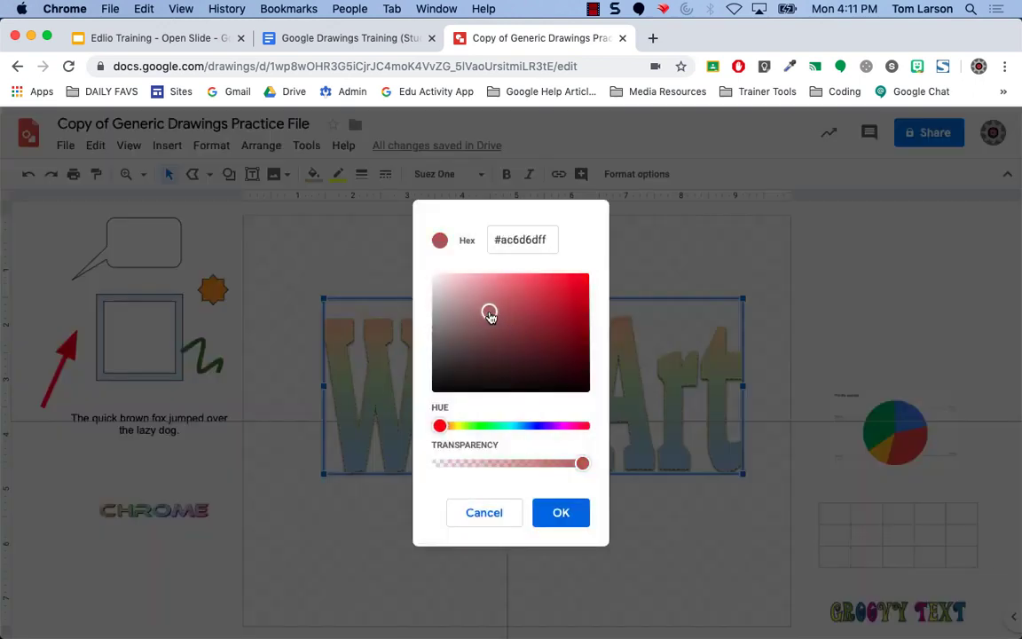
left_click_drag(488, 313, 474, 289)
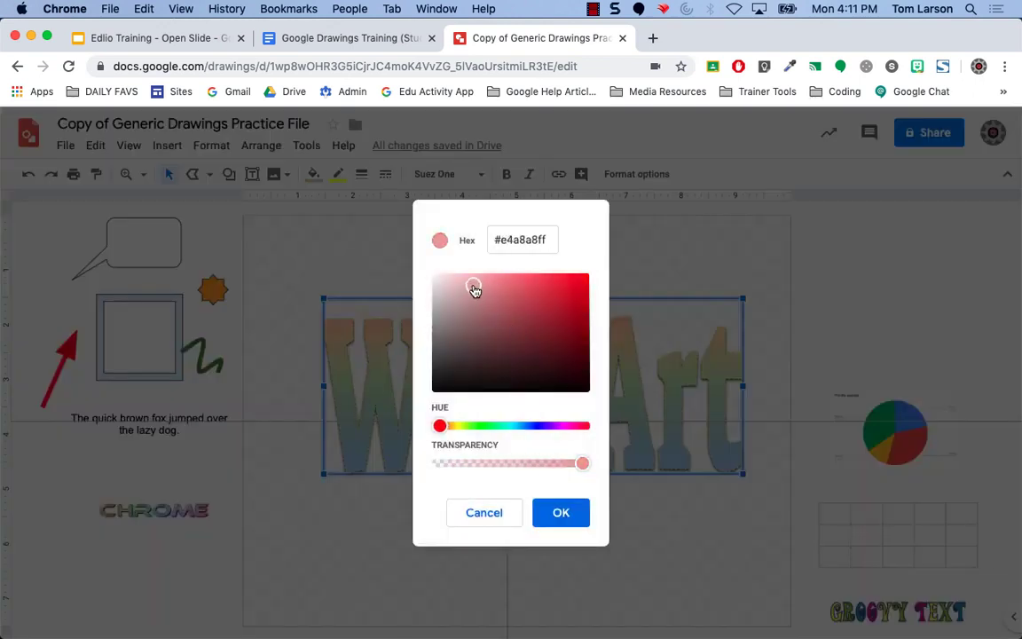
left_click(487, 514)
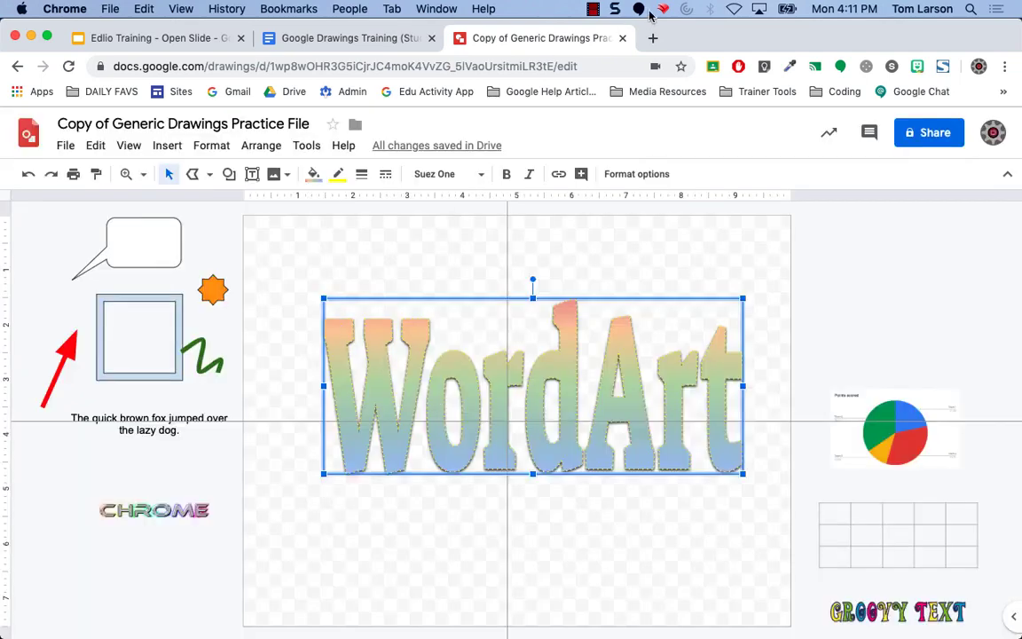
left_click(791, 67)
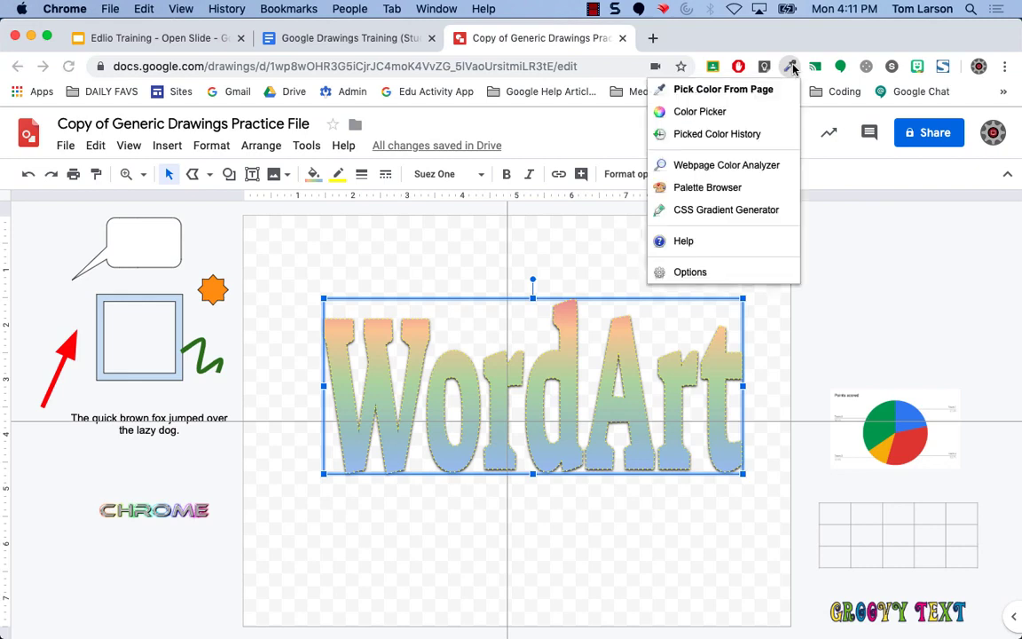
left_click(742, 91)
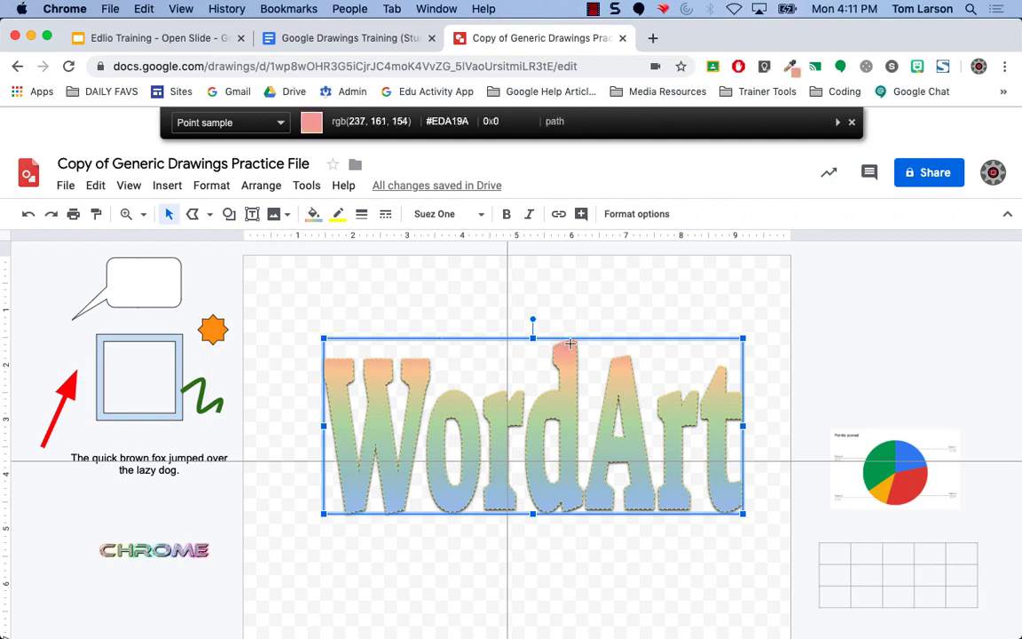
left_click(852, 121)
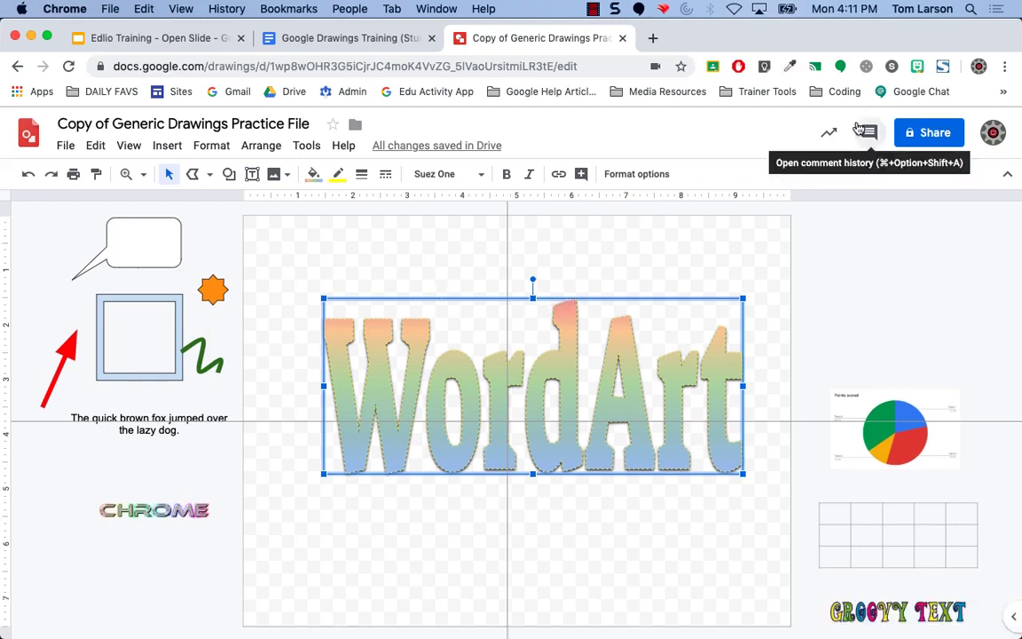
Sample the pink at the top of the WordArt's letter d with the ColorZilla page color picker.
left_click(790, 67)
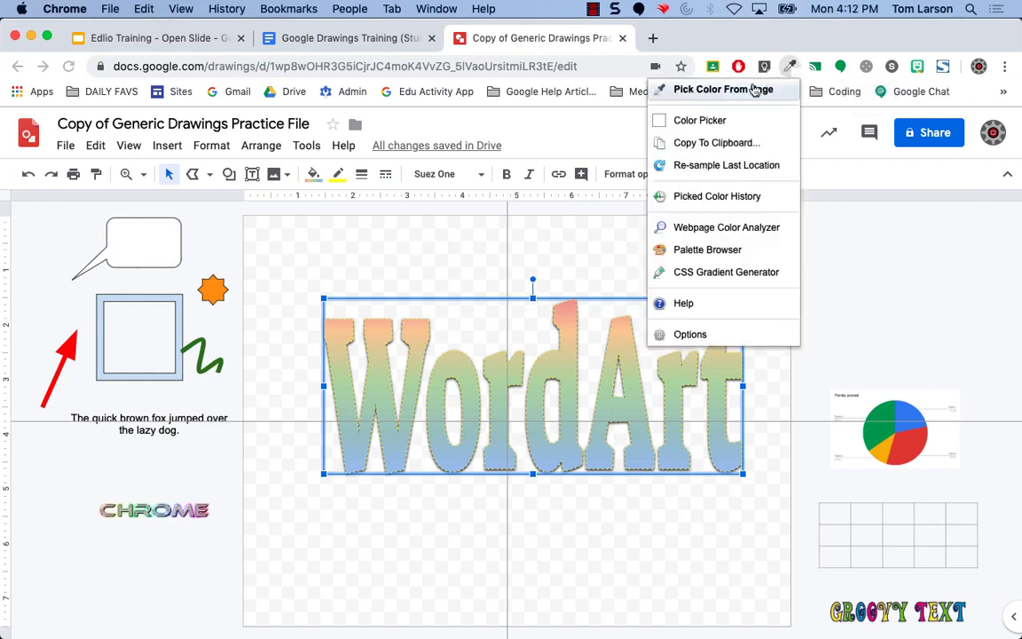
left_click(754, 89)
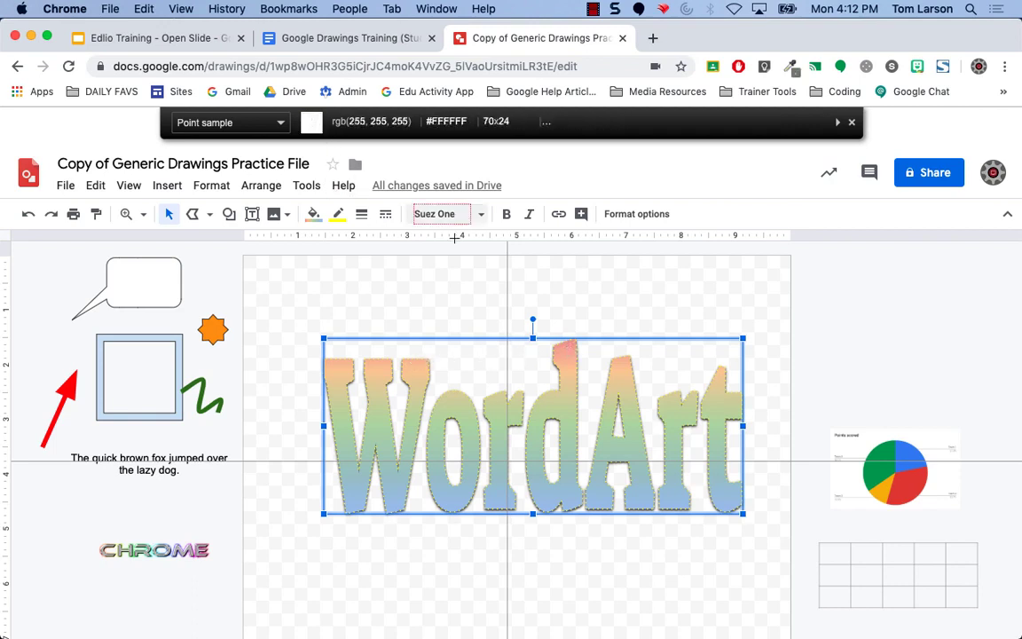
left_click(566, 345)
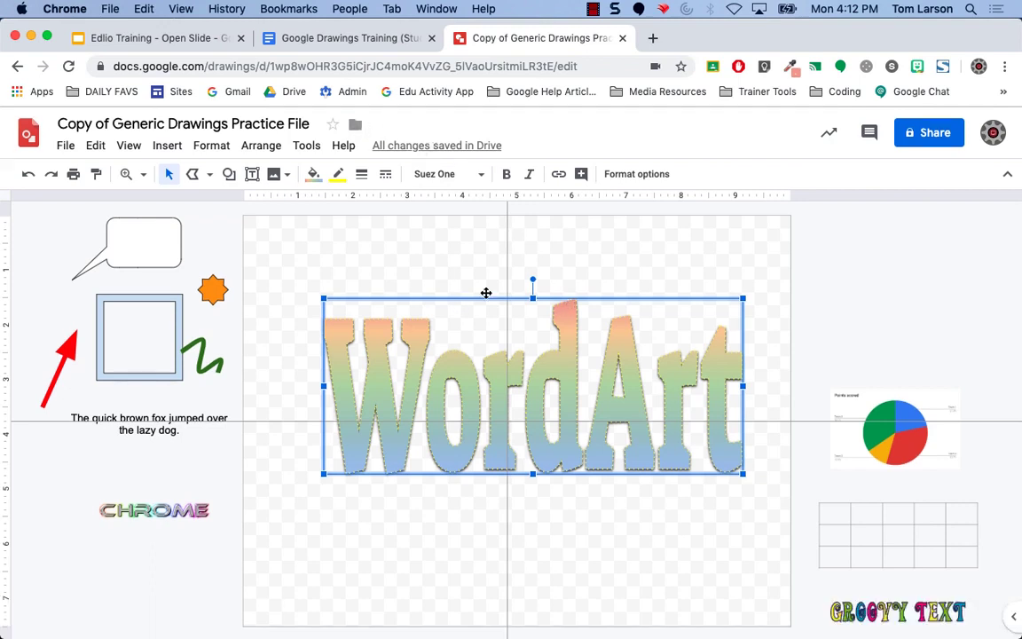
Set the drawing's background to the sampled custom color #EEA49A, and move the WordArt about half an inch down.
left_click(611, 258)
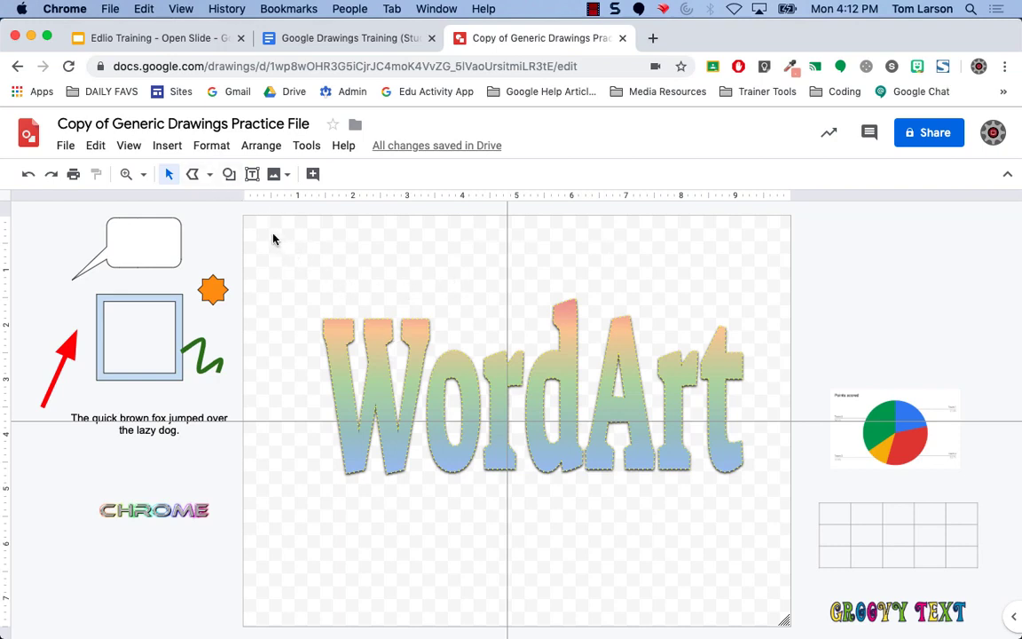
left_click(213, 146)
left_click(387, 248)
right_click(310, 239)
mouse_move(381, 406)
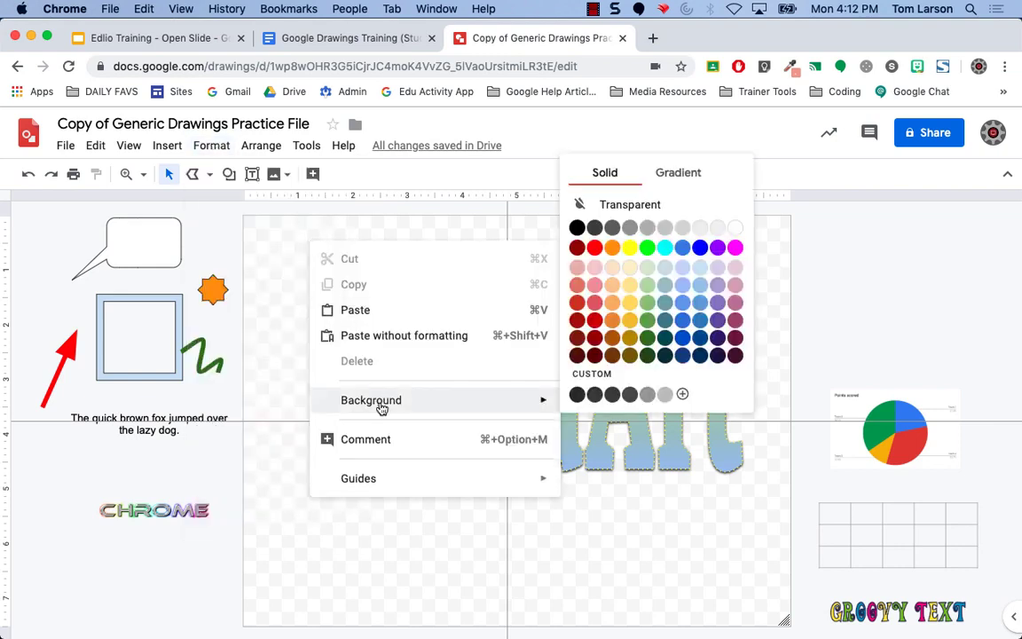
left_click(595, 380)
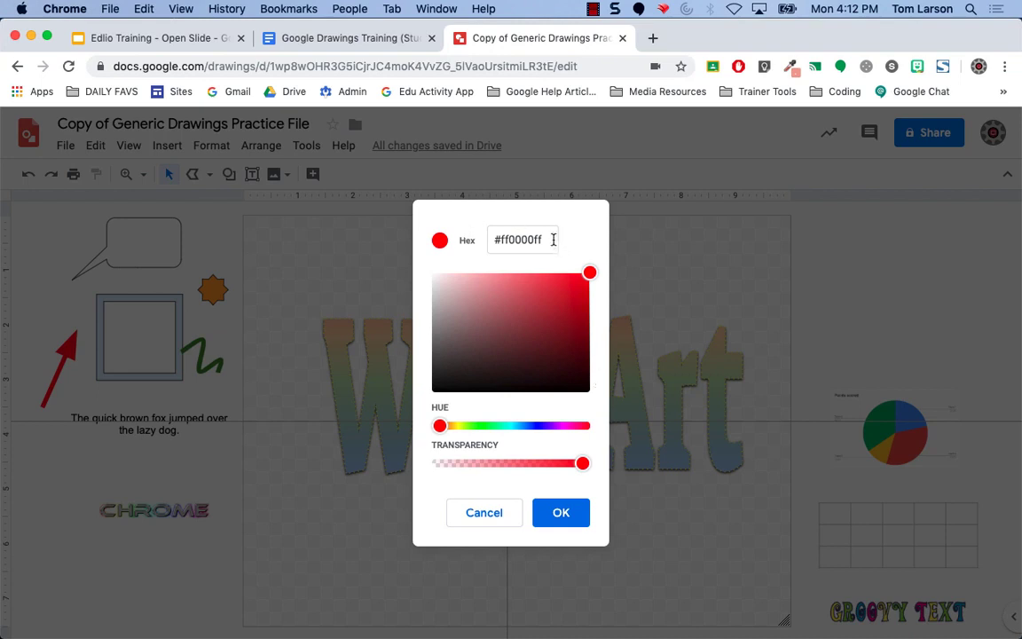
left_click_drag(553, 240, 496, 239)
left_click(489, 237)
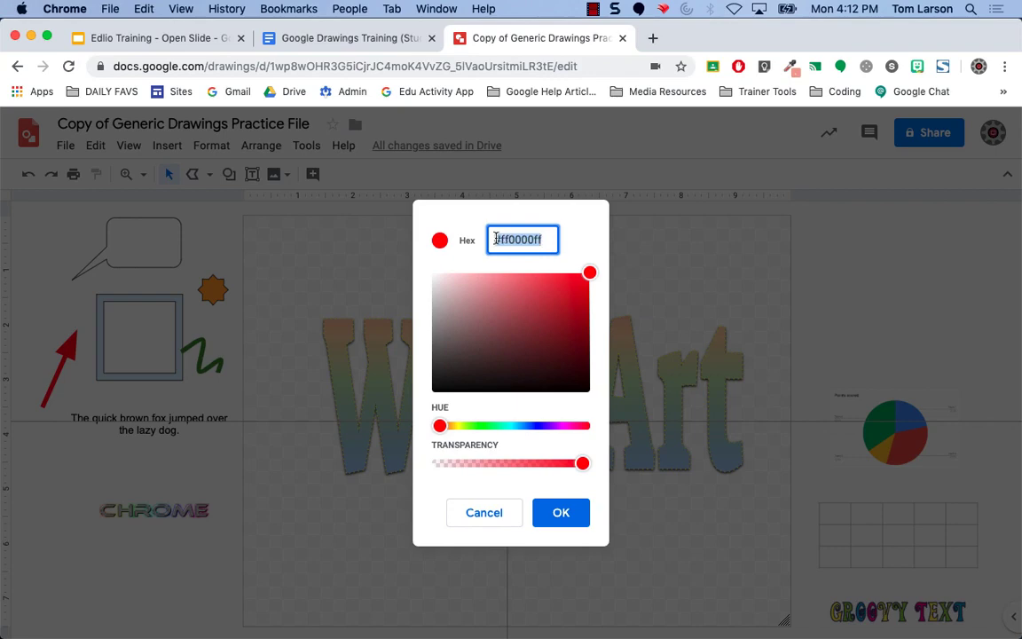
right_click(504, 236)
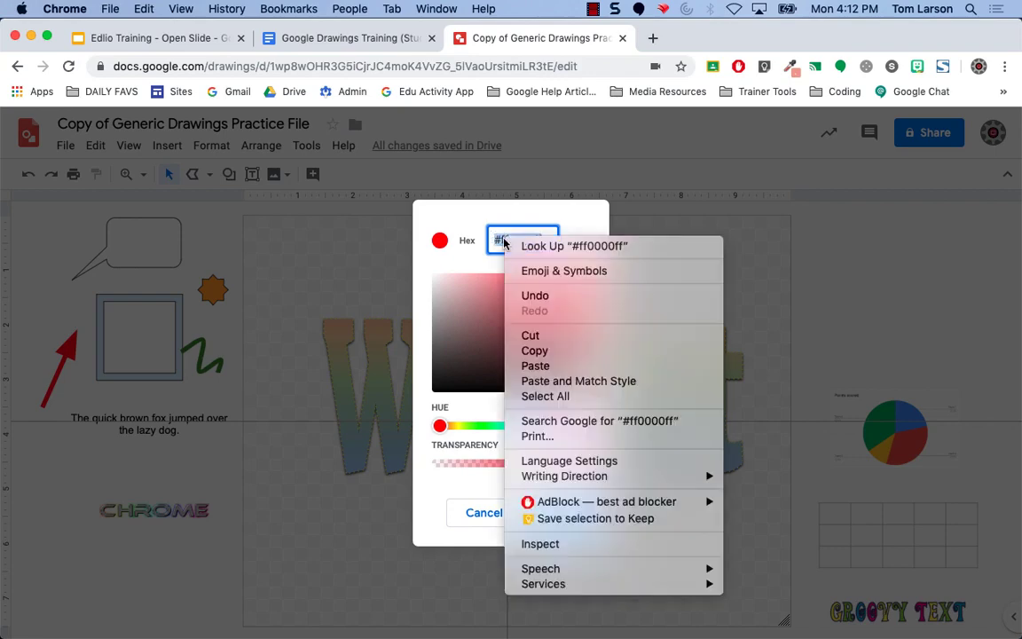
left_click(549, 368)
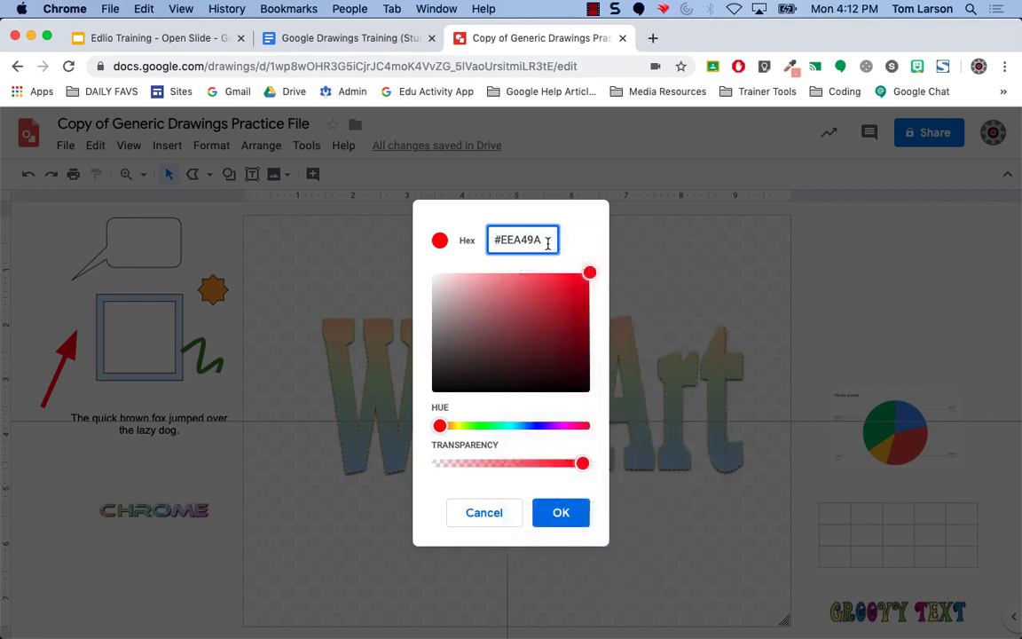
left_click(550, 513)
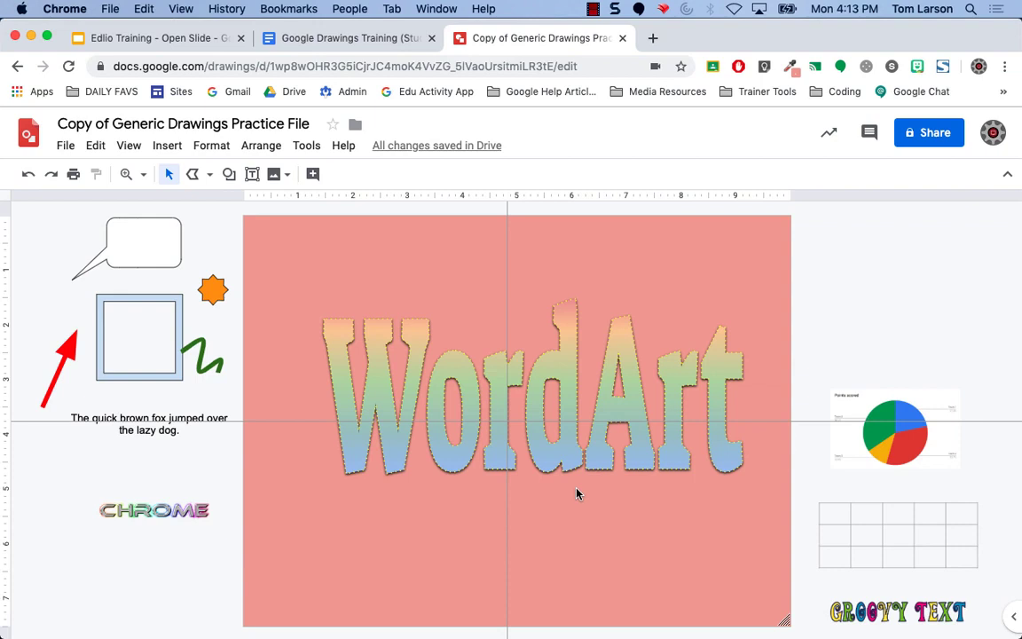
left_click(428, 397)
left_click_drag(428, 397, 423, 405)
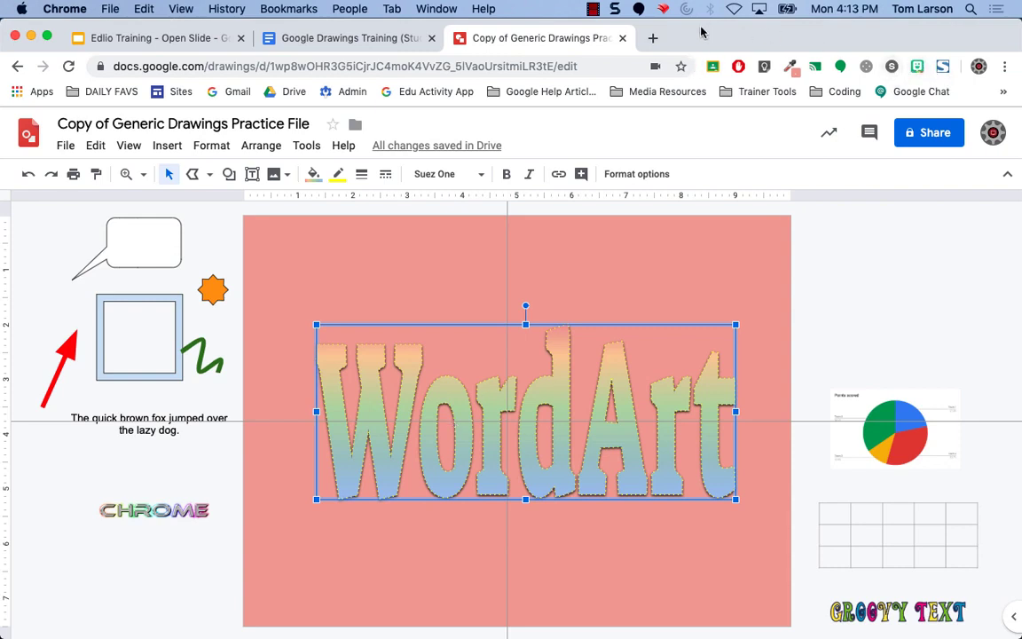
Capture the title and menu area of the Google Drawings Training document as a FireShot selection, and copy the captured image.
left_click(336, 40)
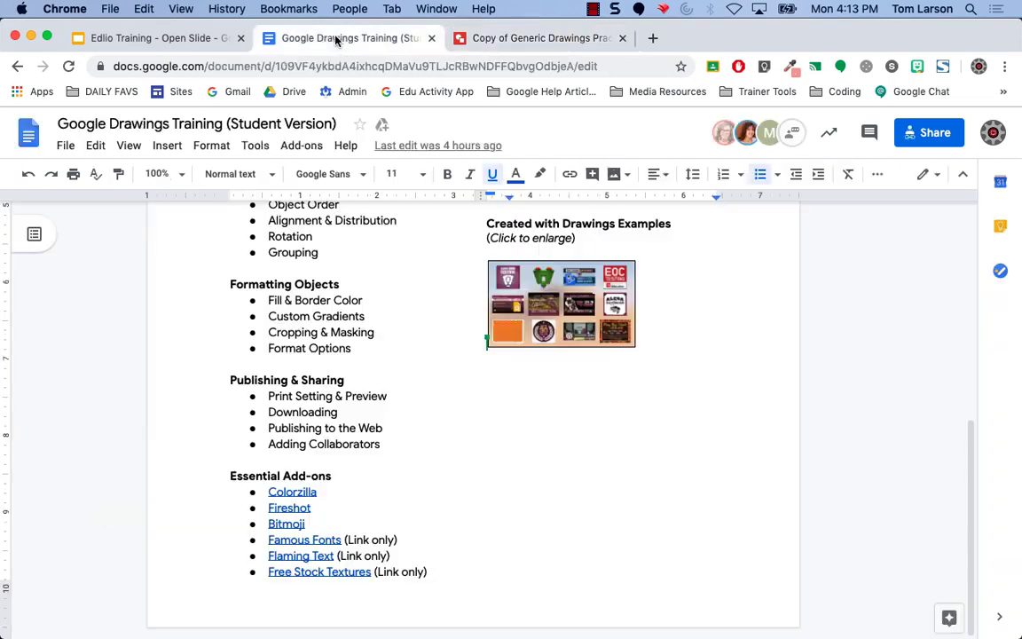
scroll(956, 287, "up", 3)
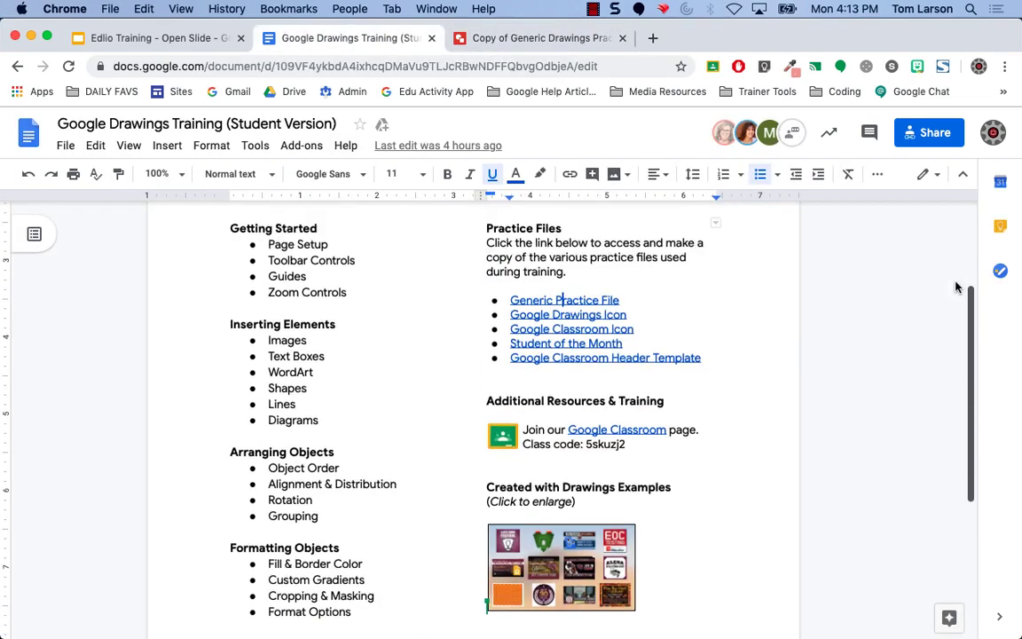
scroll(956, 286, "up", 2)
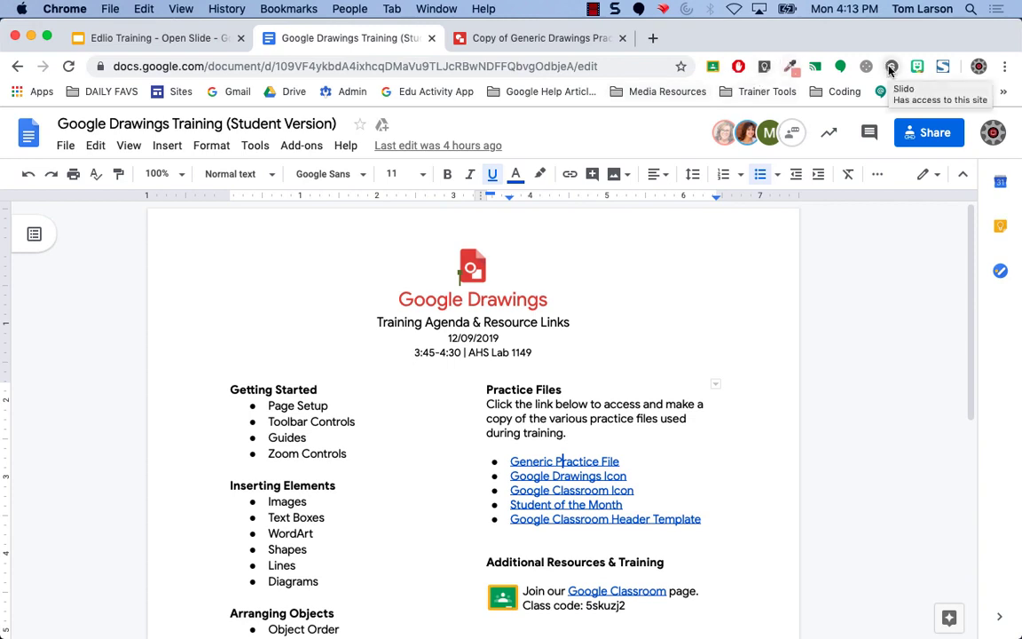
left_click(941, 67)
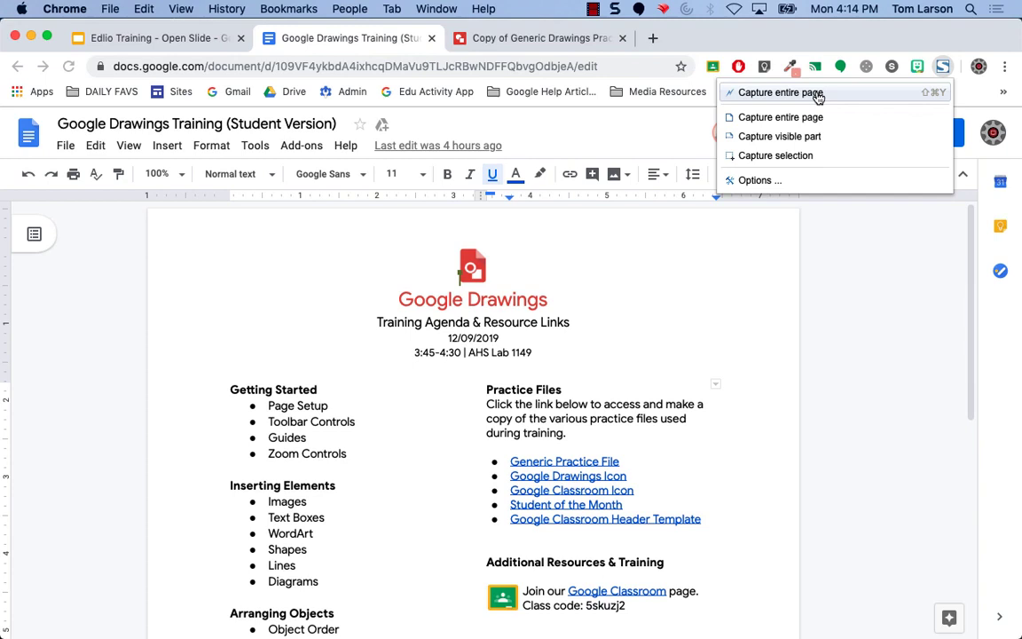
left_click(788, 158)
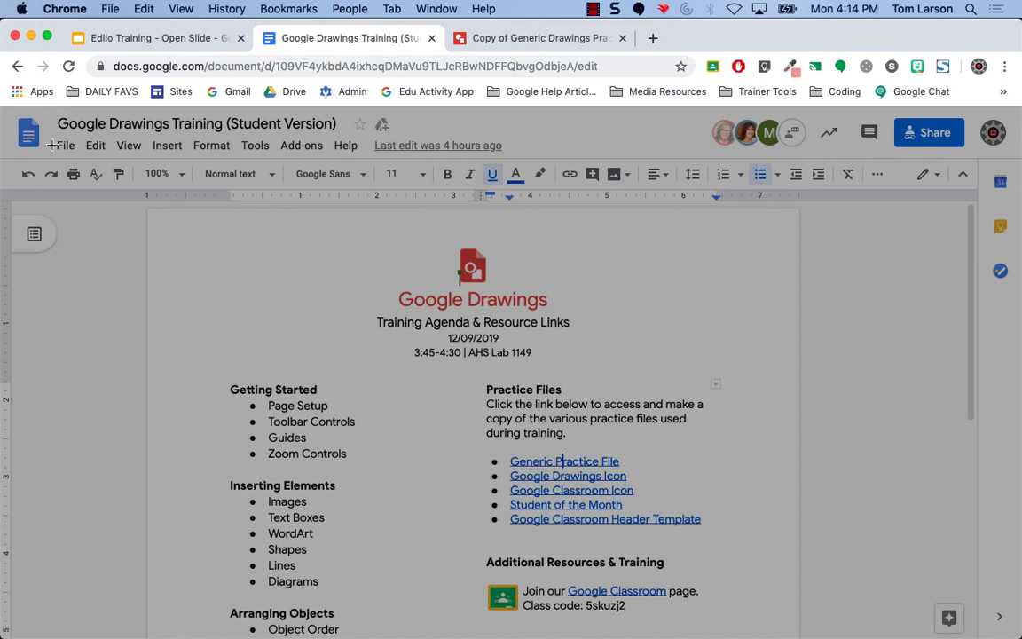
left_click_drag(49, 110, 555, 190)
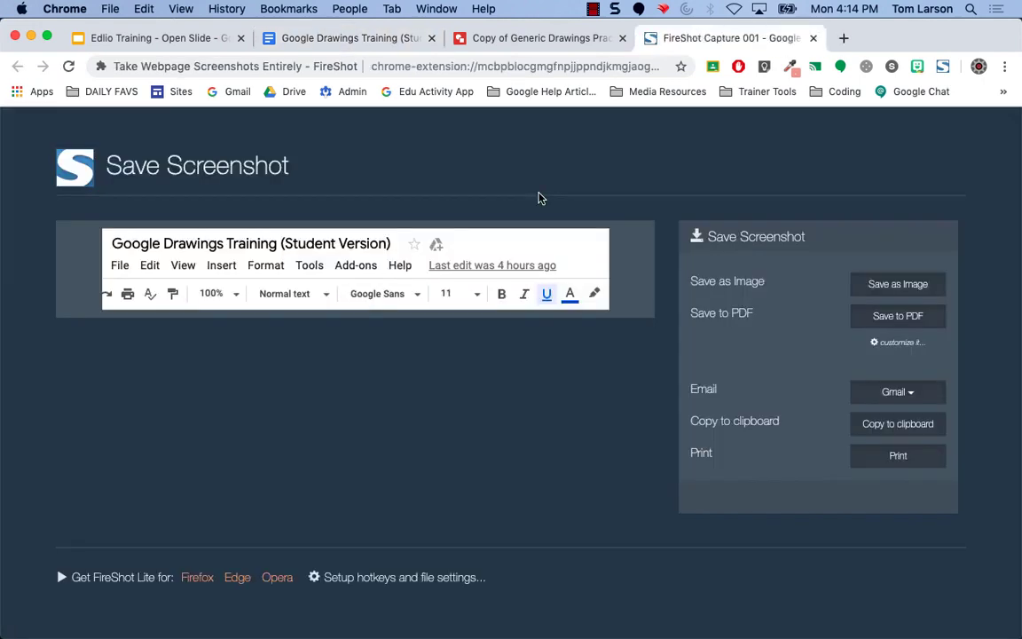
right_click(397, 257)
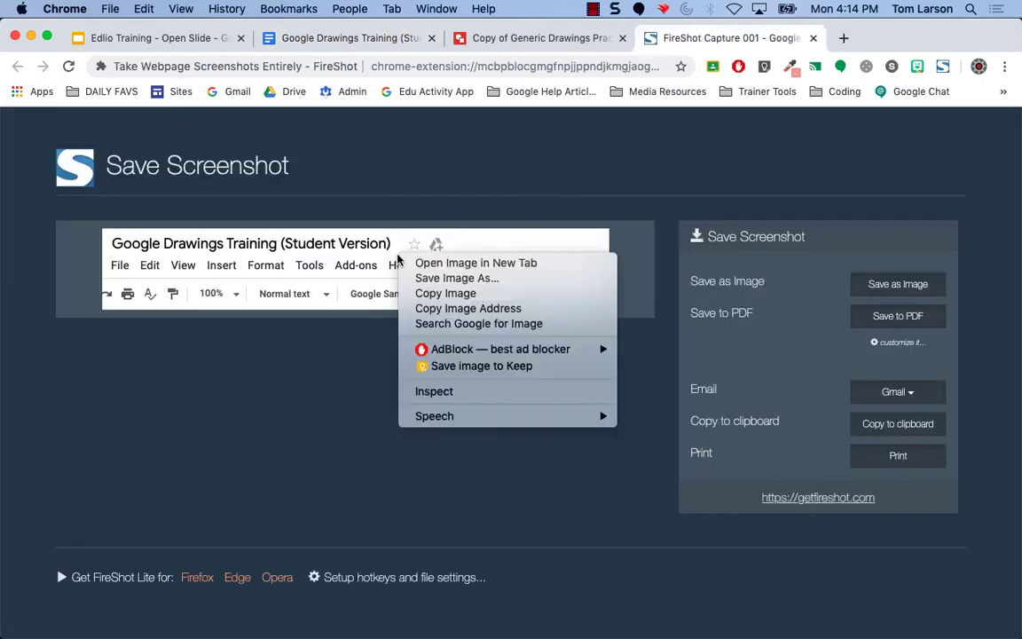
left_click(444, 293)
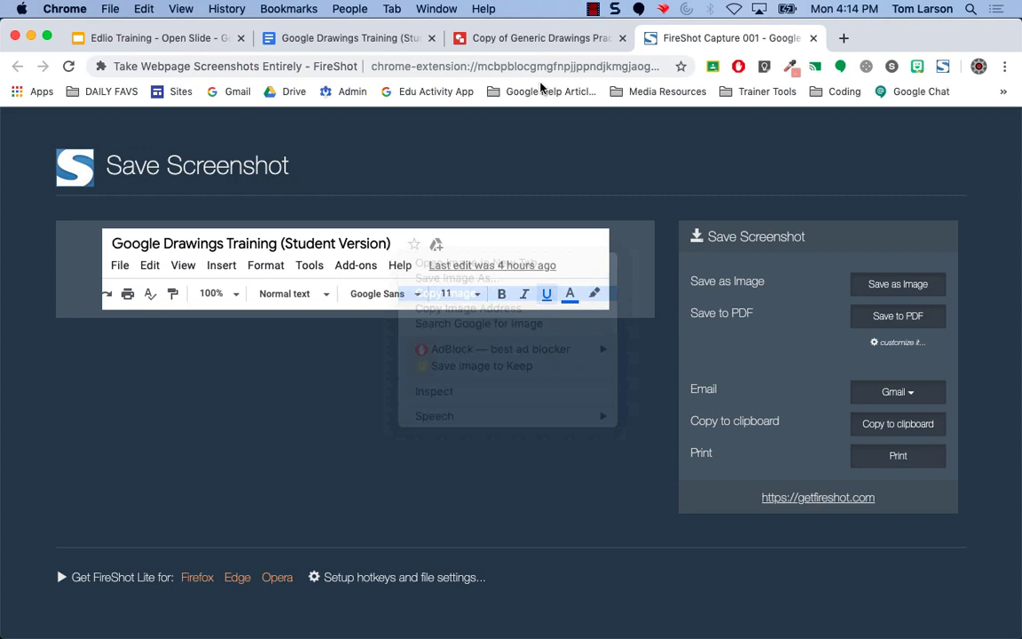
Try placing the copied capture above the WordArt in the practice drawing, and delete it.
left_click(524, 38)
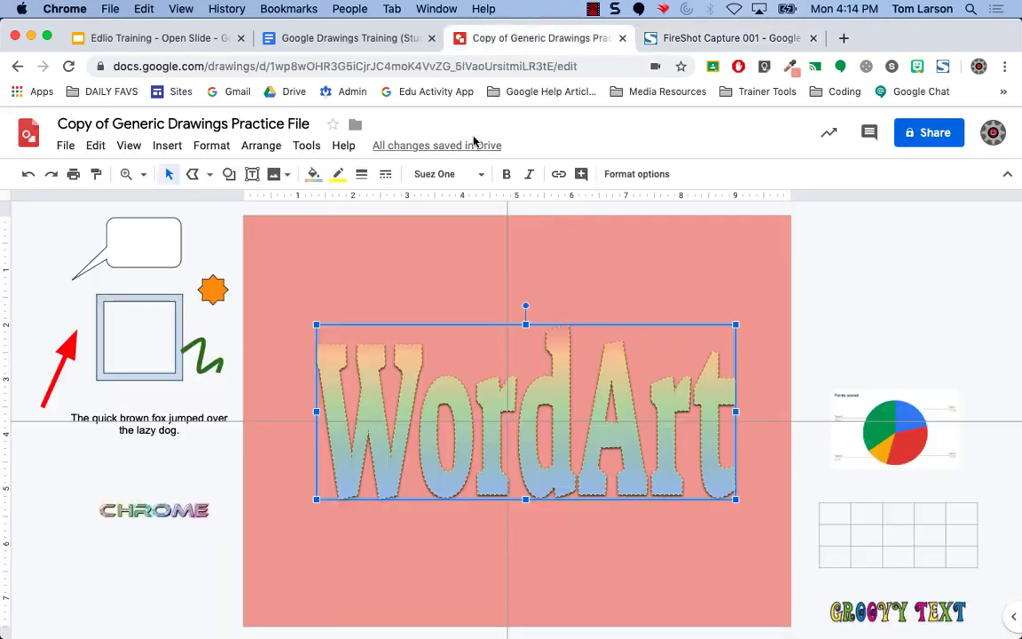
right_click(406, 266)
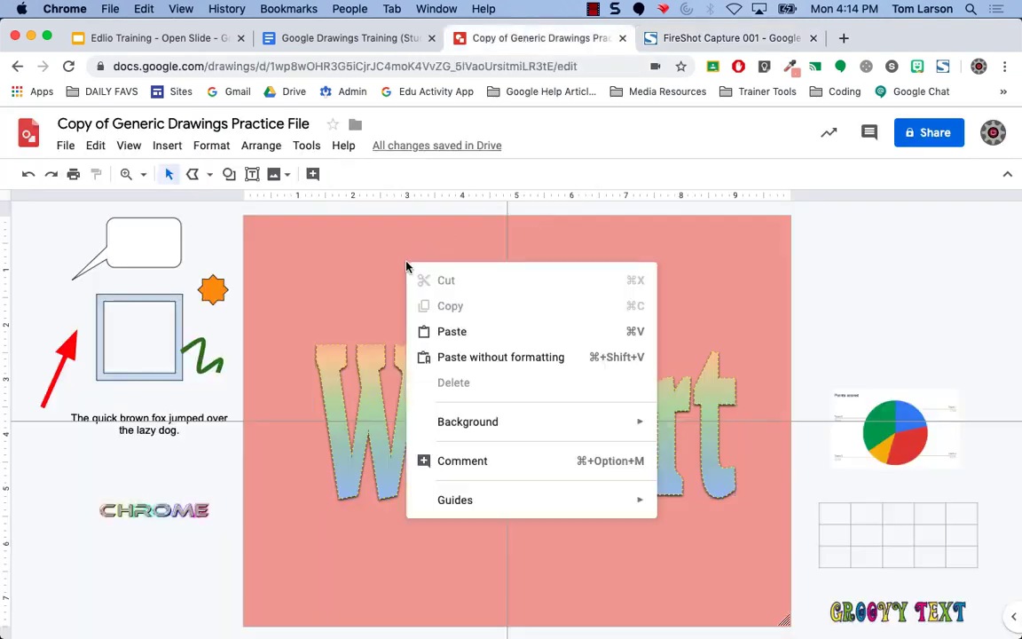
left_click(457, 334)
left_click_drag(479, 532, 541, 270)
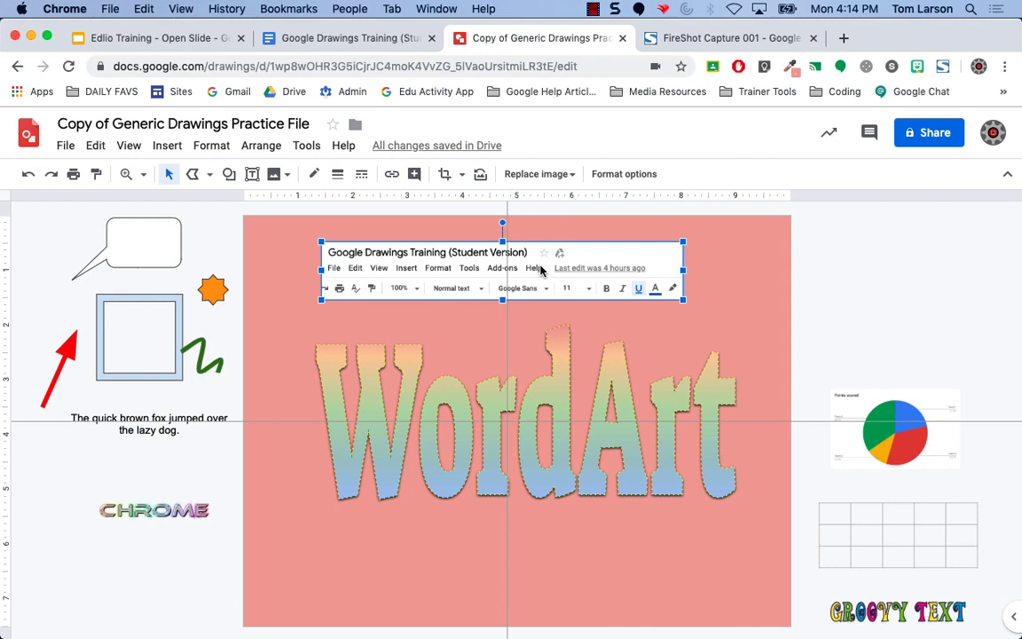
key("Delete")
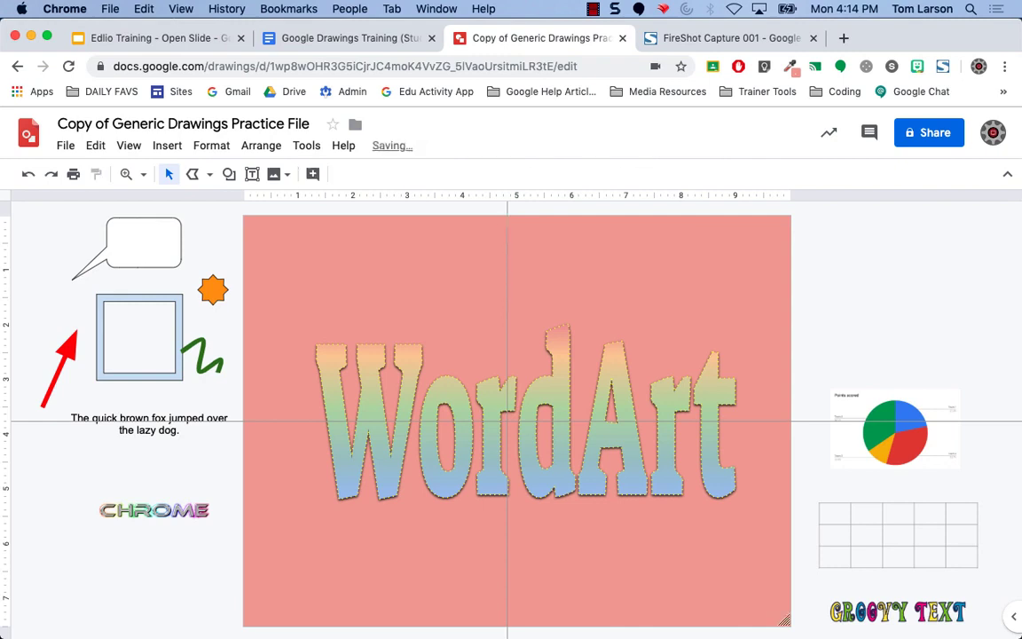
Return to the Google Drawings Training document and show the Bitmoji link's preview in the essential add-ons list.
left_click(705, 36)
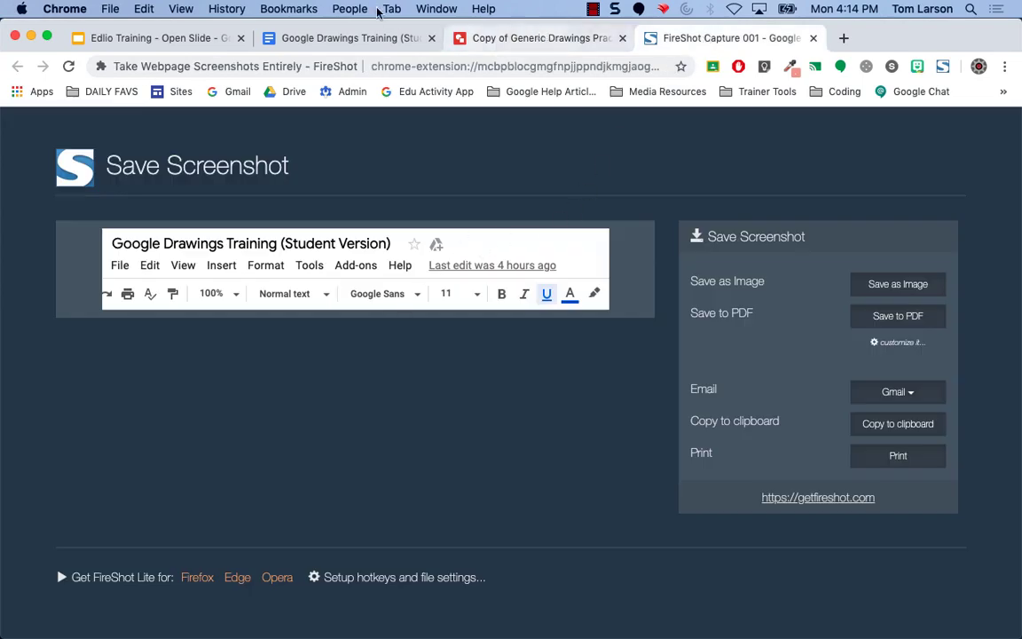
left_click(343, 38)
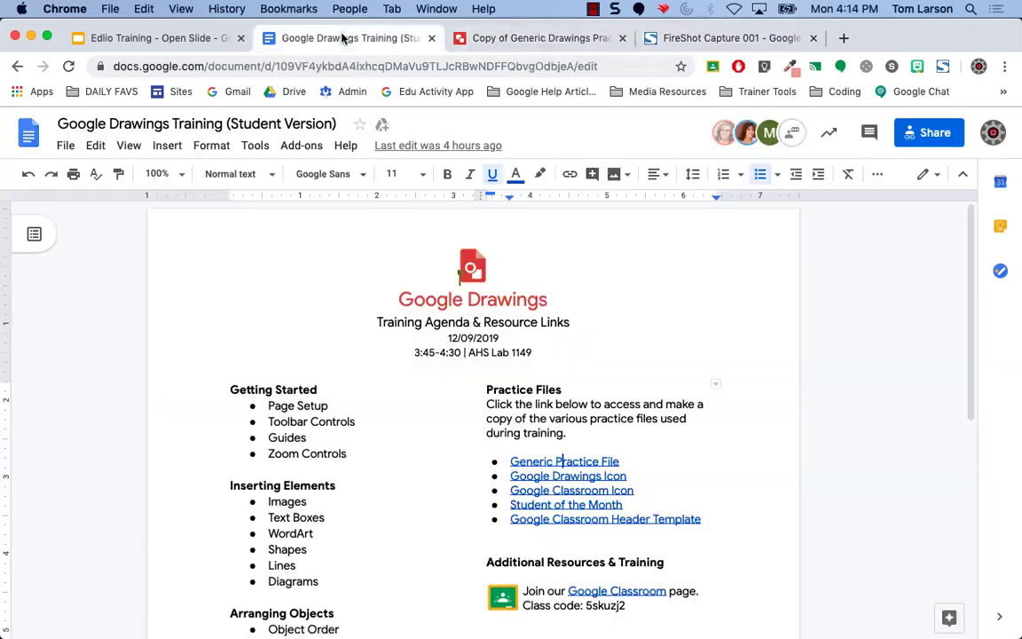
scroll(400, 311, "down", 5)
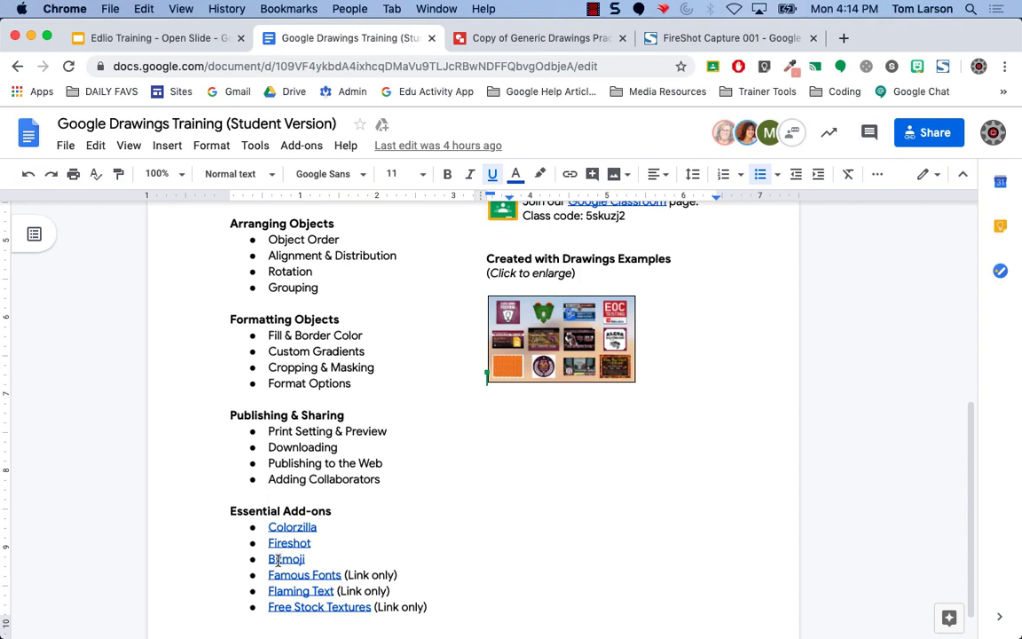
left_click(282, 558)
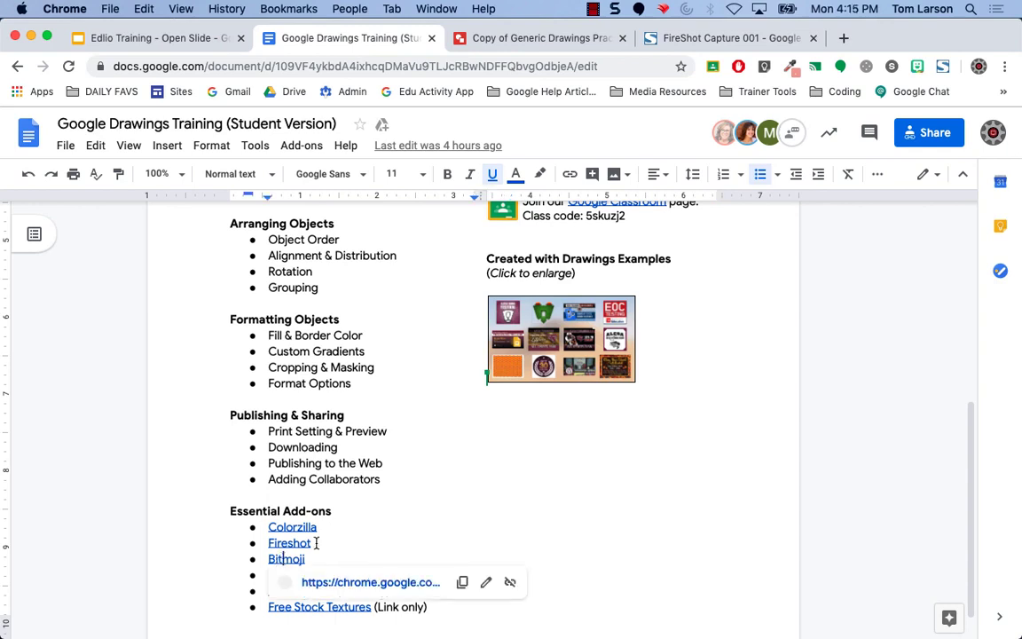
Return to the practice drawing, start the Bitmoji extension and log in with the prefilled Bitmoji account.
left_click(523, 36)
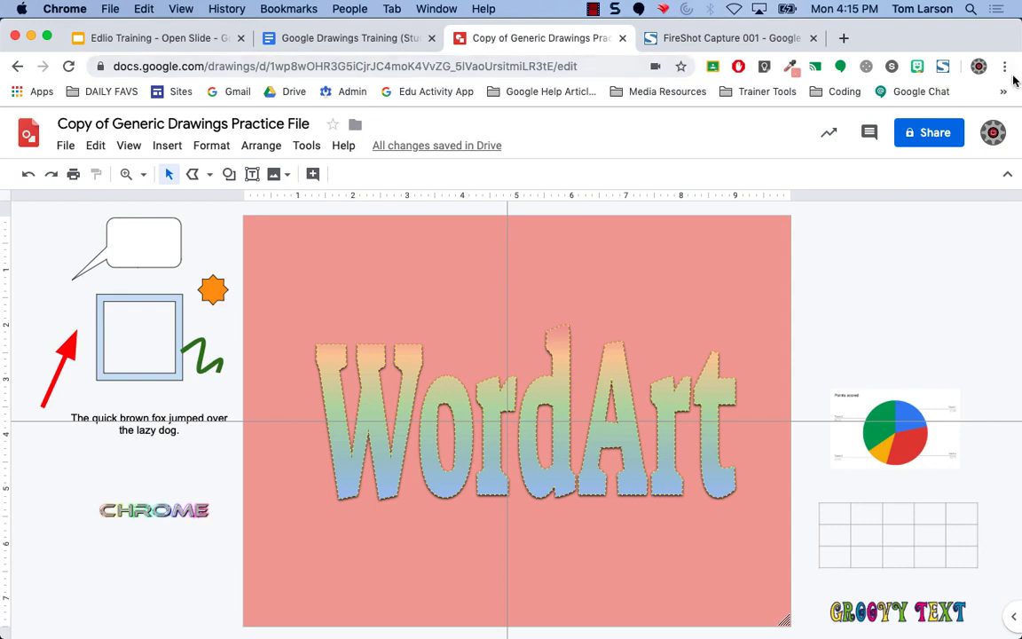
left_click(914, 68)
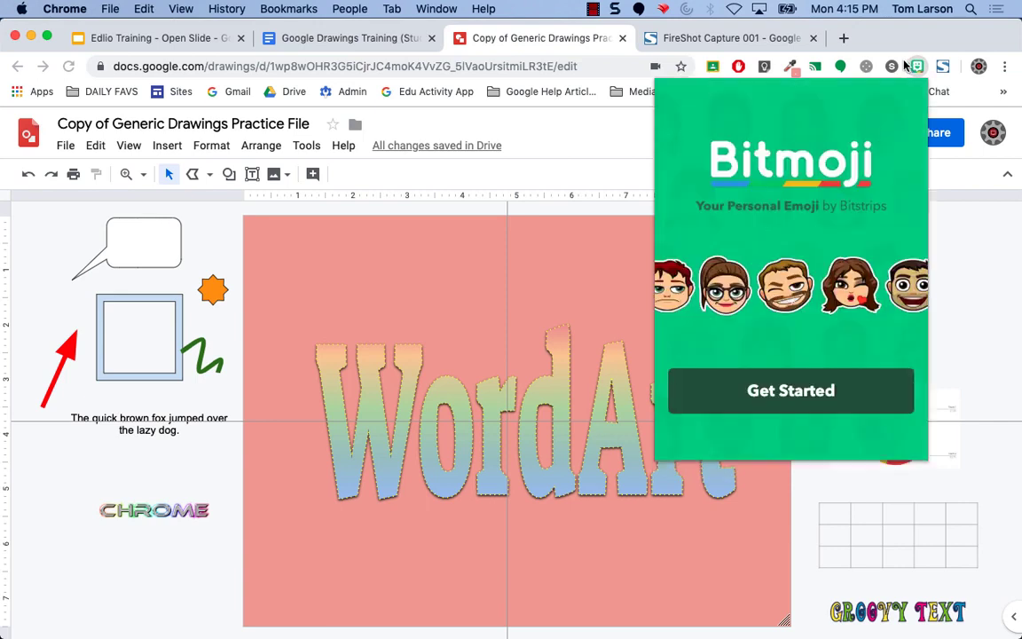
left_click(752, 391)
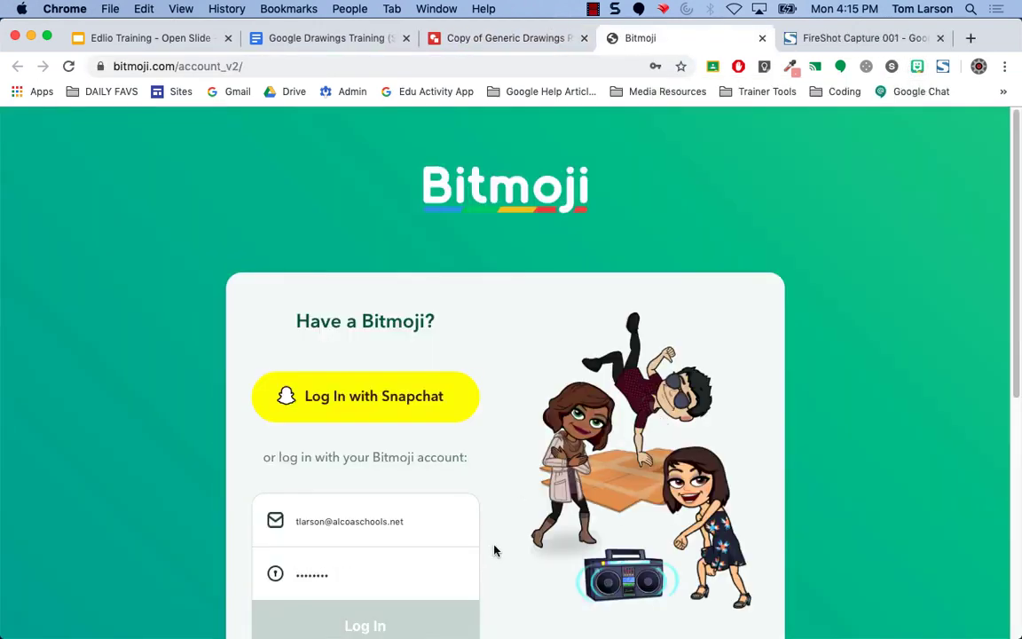
scroll(447, 475, "down", 5)
left_click(377, 356)
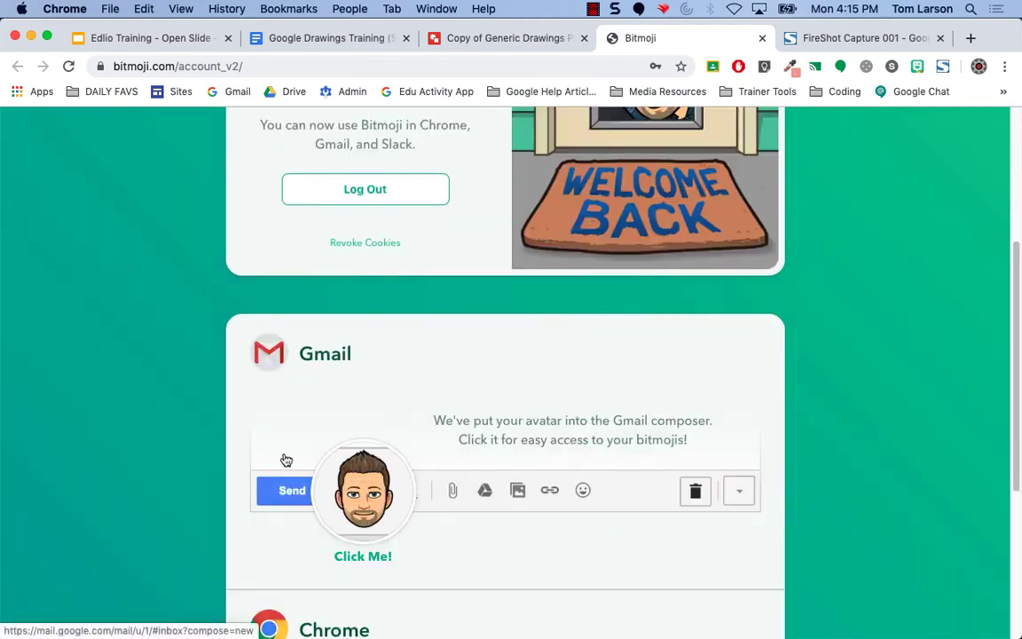
scroll(284, 458, "down", 4)
scroll(284, 458, "up", 10)
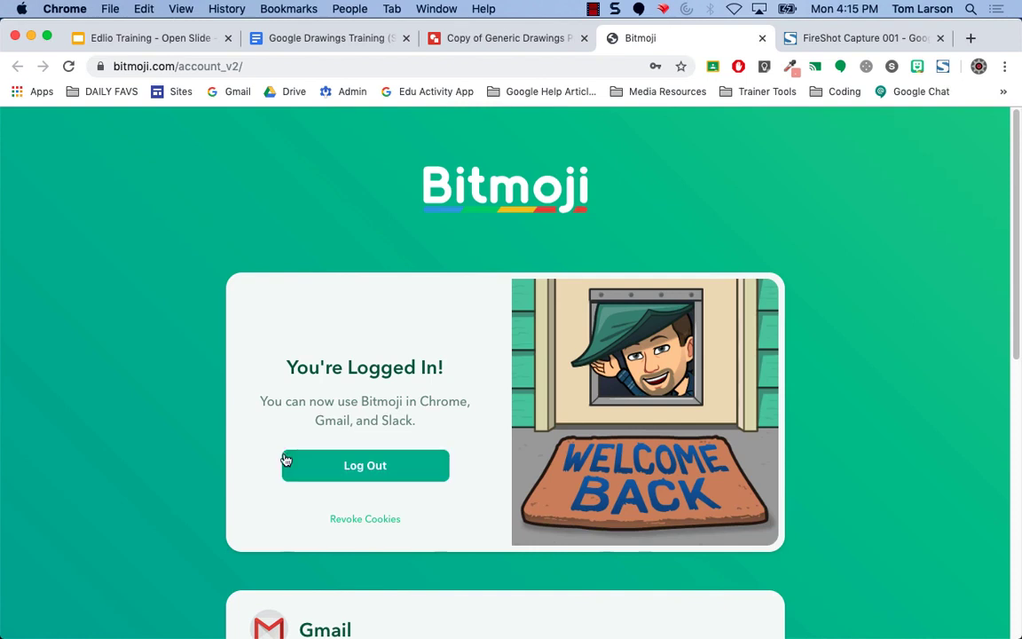
Place the "See You Soon" Bitmoji over the WordArt in the practice drawing.
left_click(523, 37)
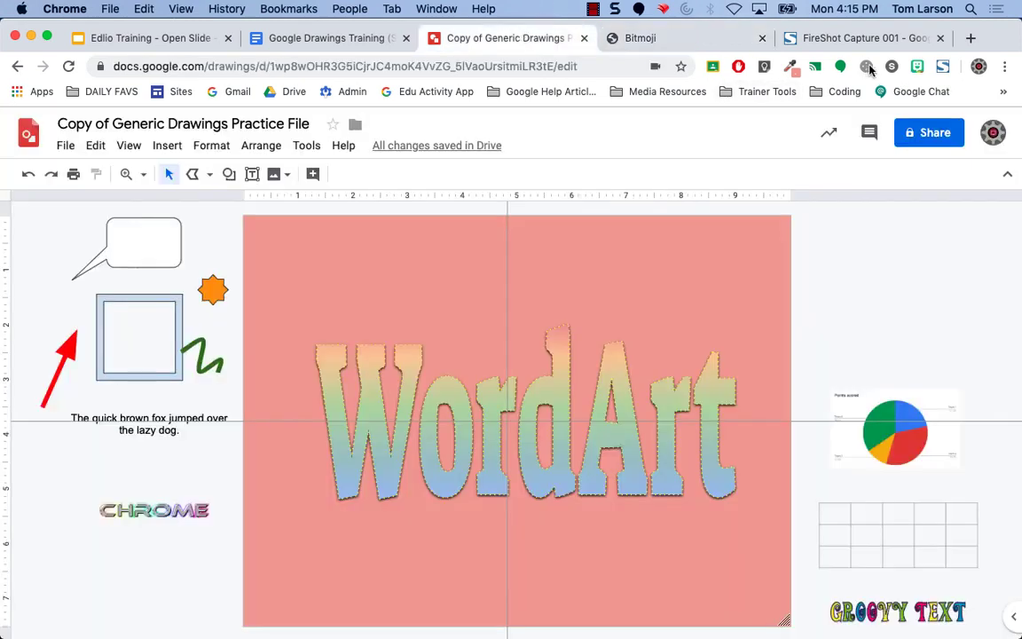
left_click(917, 67)
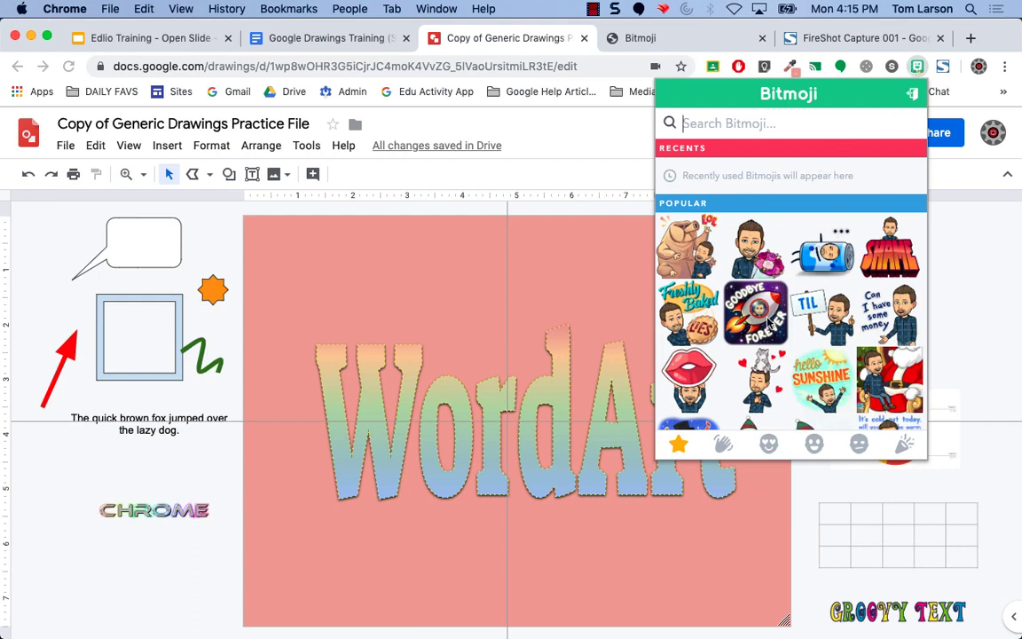
scroll(772, 319, "down", 5)
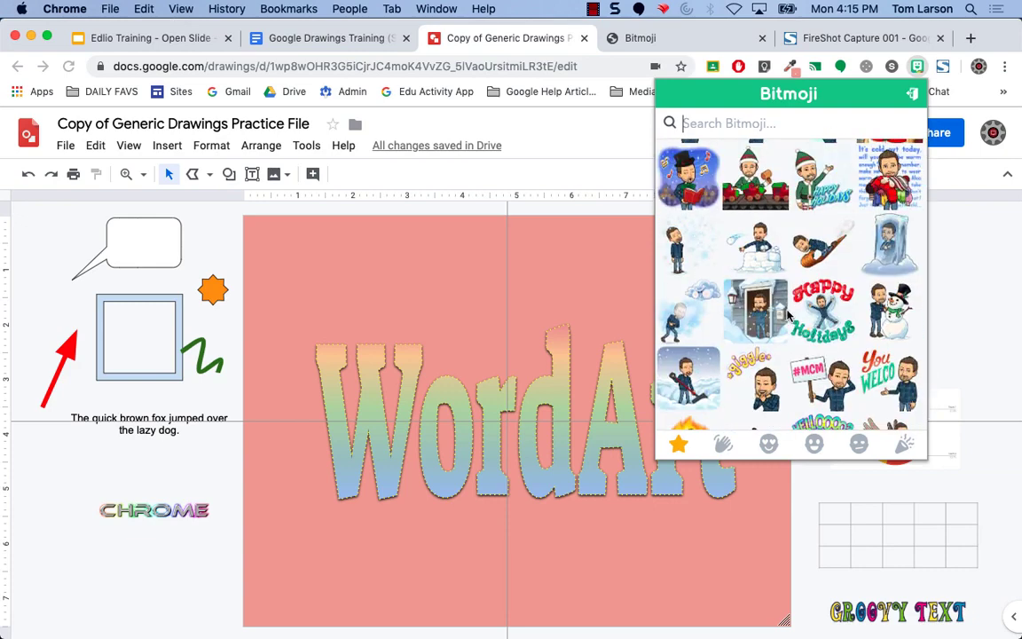
scroll(780, 315, "down", 5)
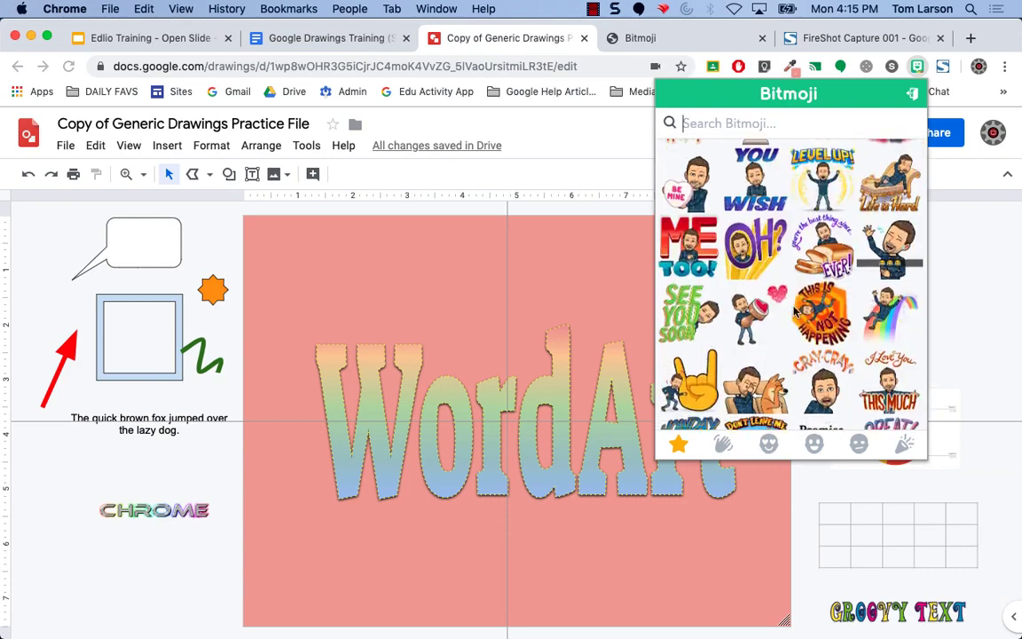
left_click_drag(710, 321, 519, 330)
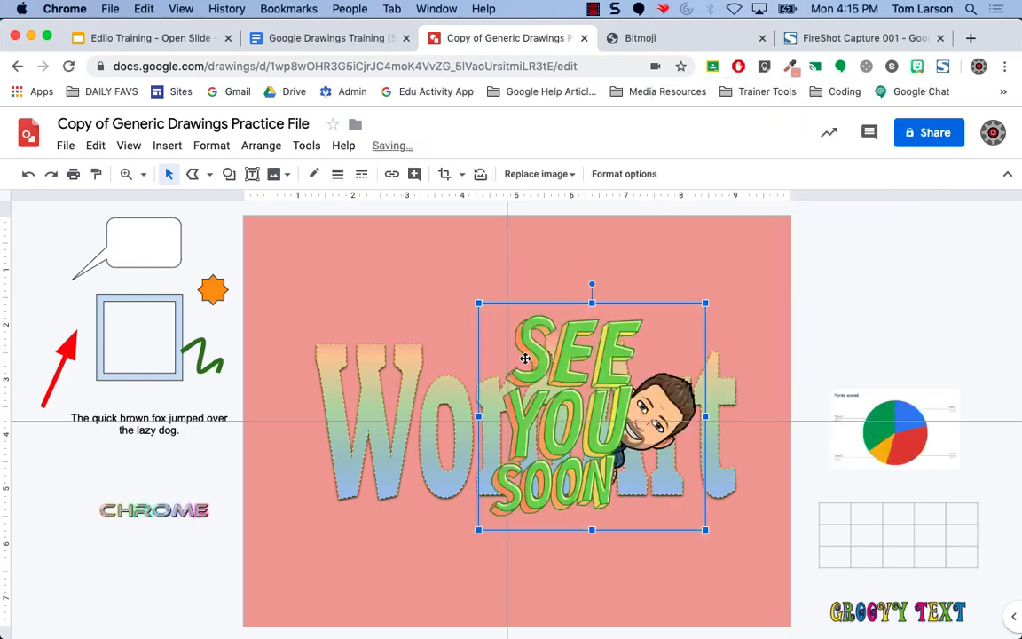
Enlarge the "See You Soon" Bitmoji to about 5.2 inches wide, and delete it from the drawing.
left_click_drag(475, 301, 422, 226)
left_click_drag(563, 345, 543, 363)
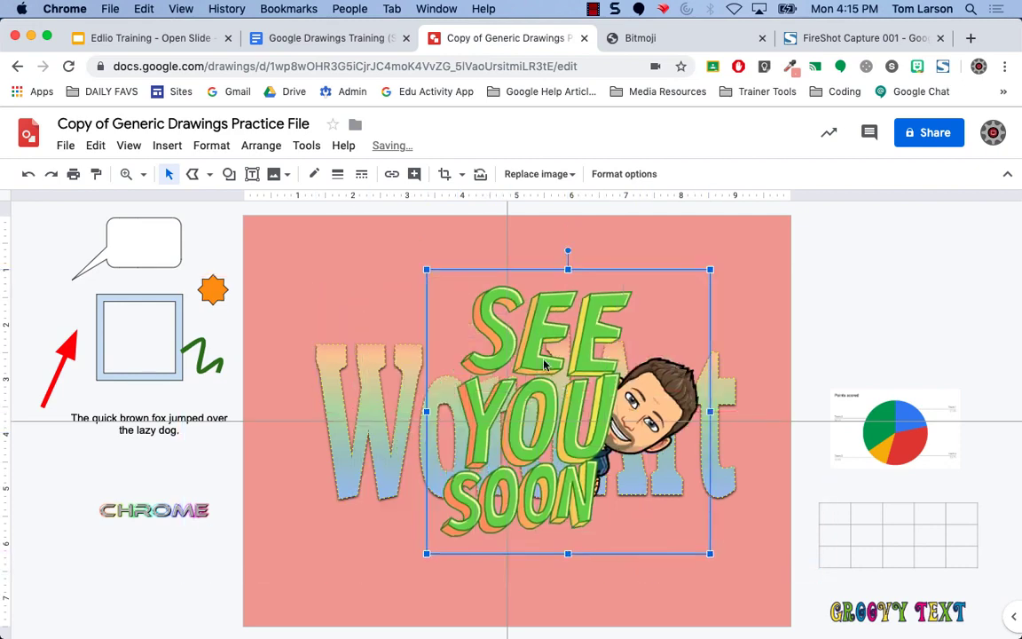
key("Delete")
left_click(559, 383)
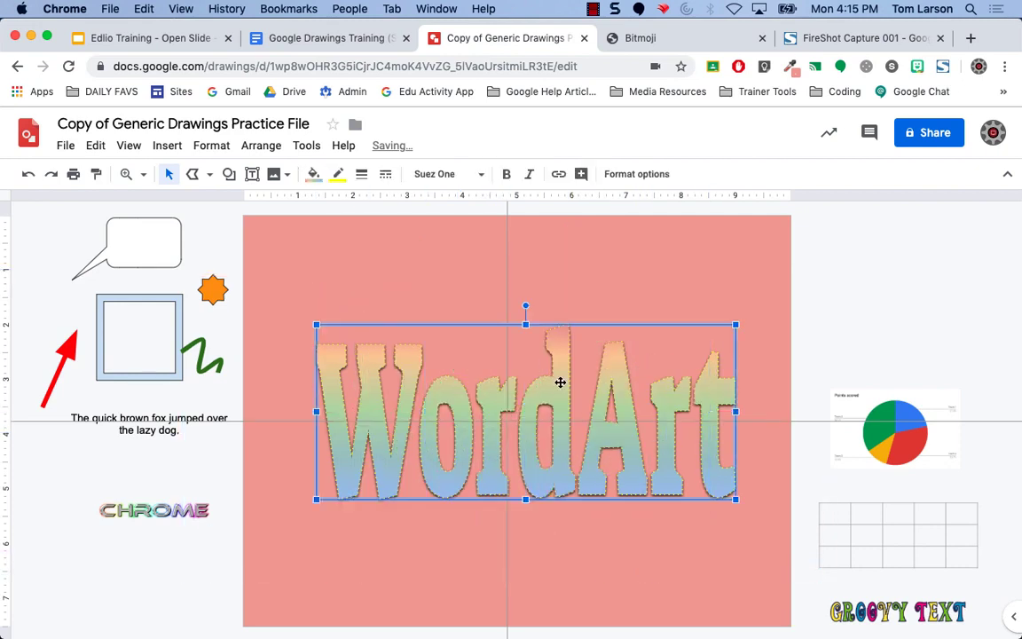
left_click(695, 284)
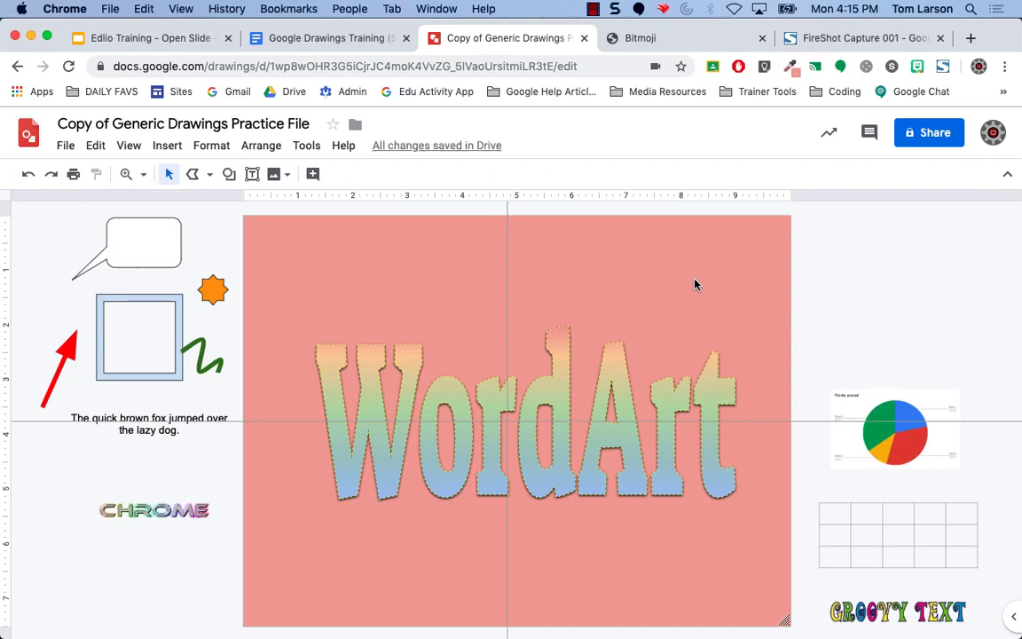
Browse the popular Bitmojis and the greetings category in the Bitmoji extension.
left_click(916, 67)
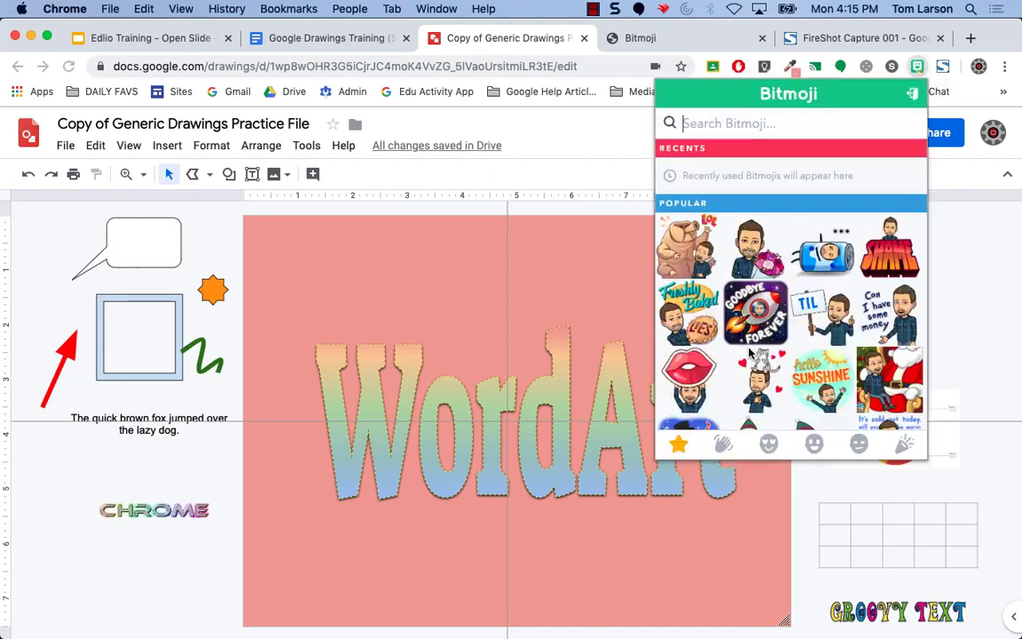
scroll(747, 349, "down", 5)
scroll(750, 352, "down", 10)
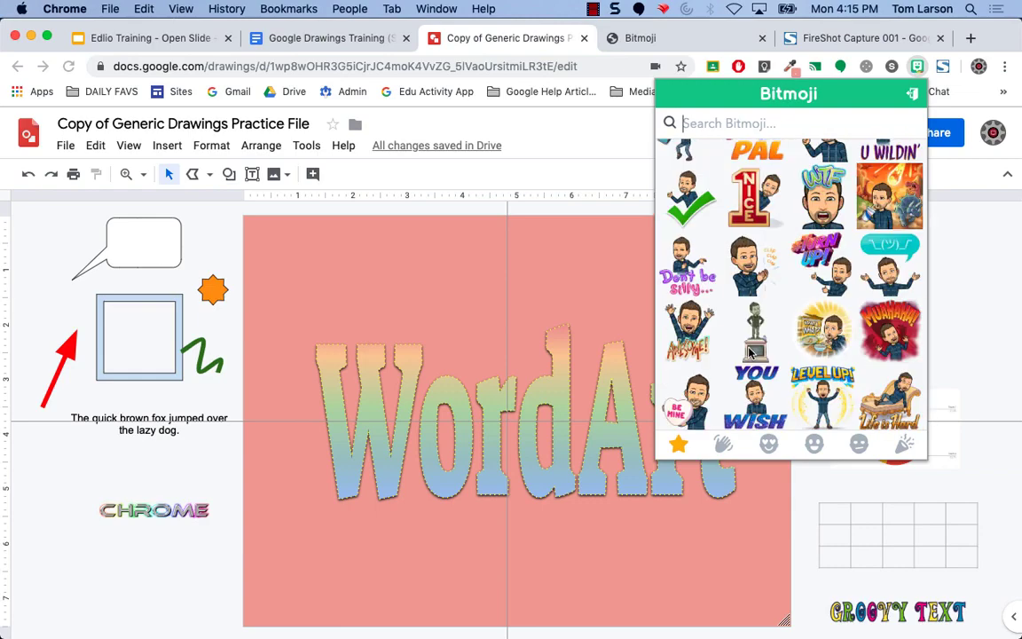
scroll(749, 352, "down", 6)
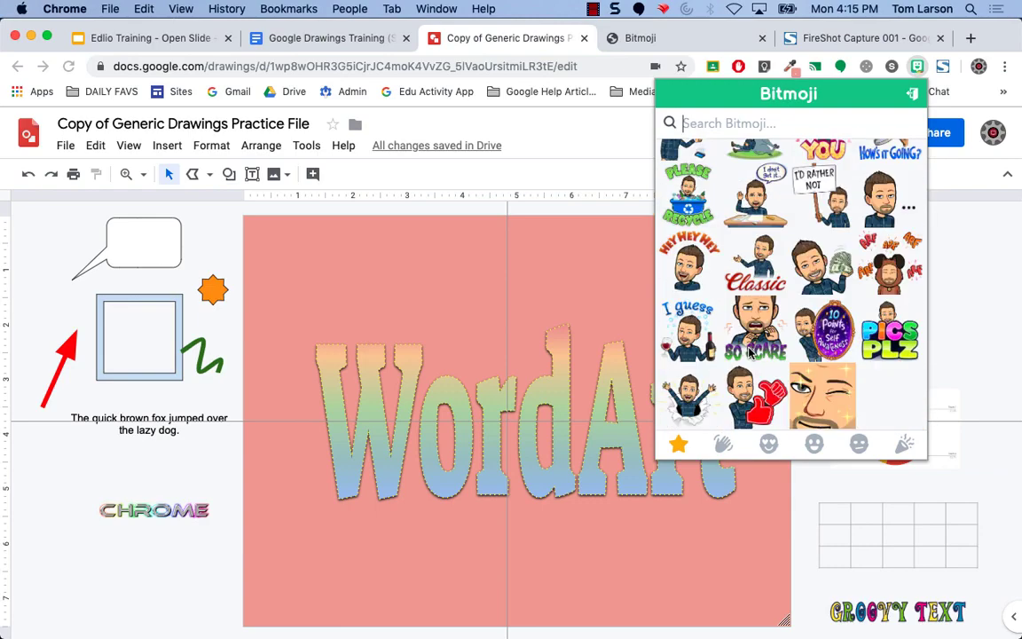
scroll(752, 349, "up", 2)
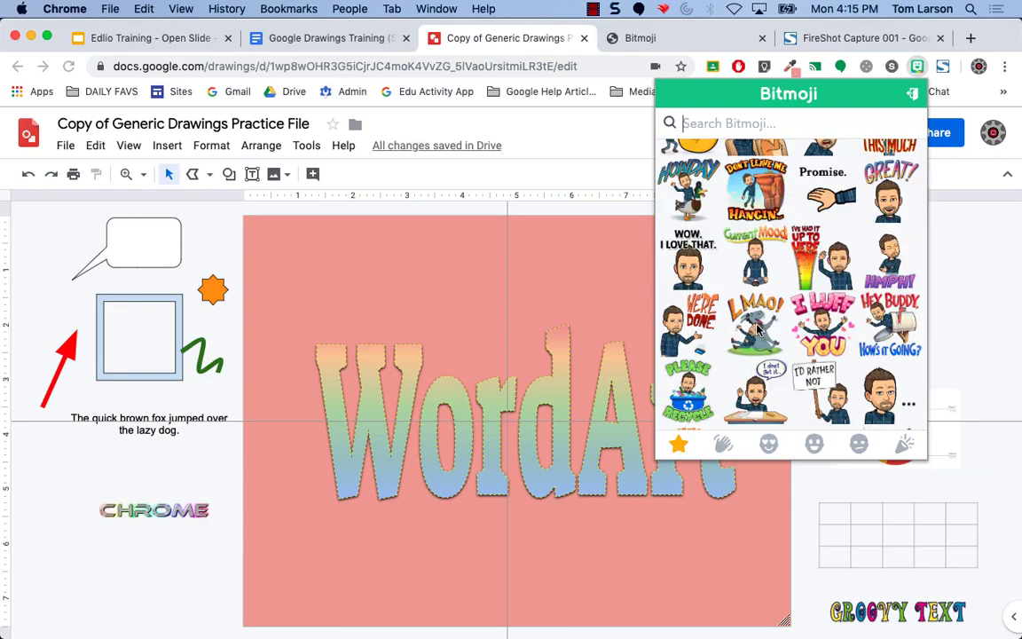
scroll(756, 337, "down", 2)
scroll(756, 331, "up", 4)
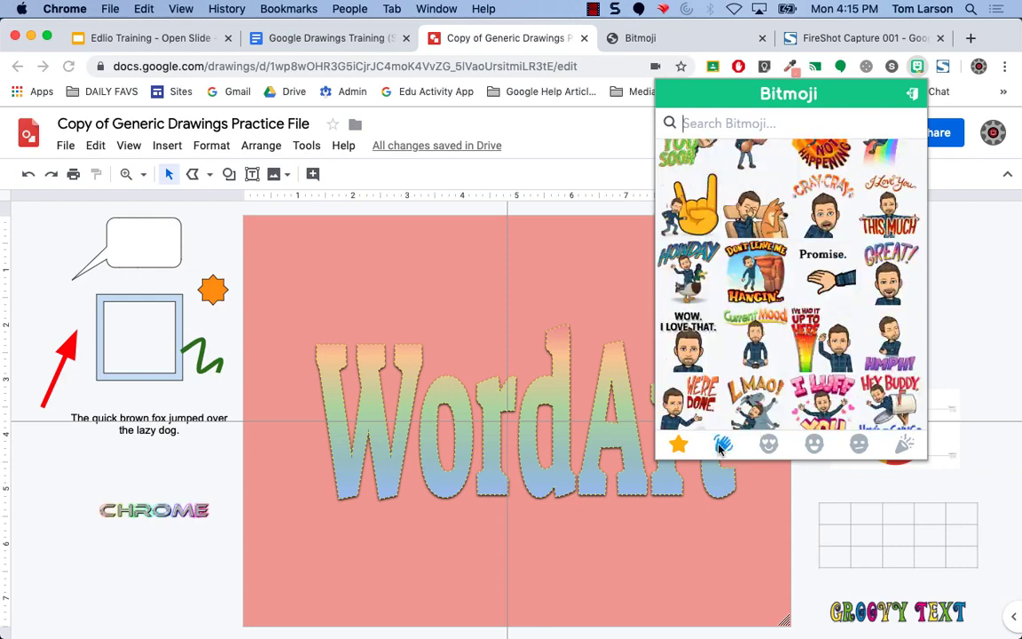
left_click(721, 444)
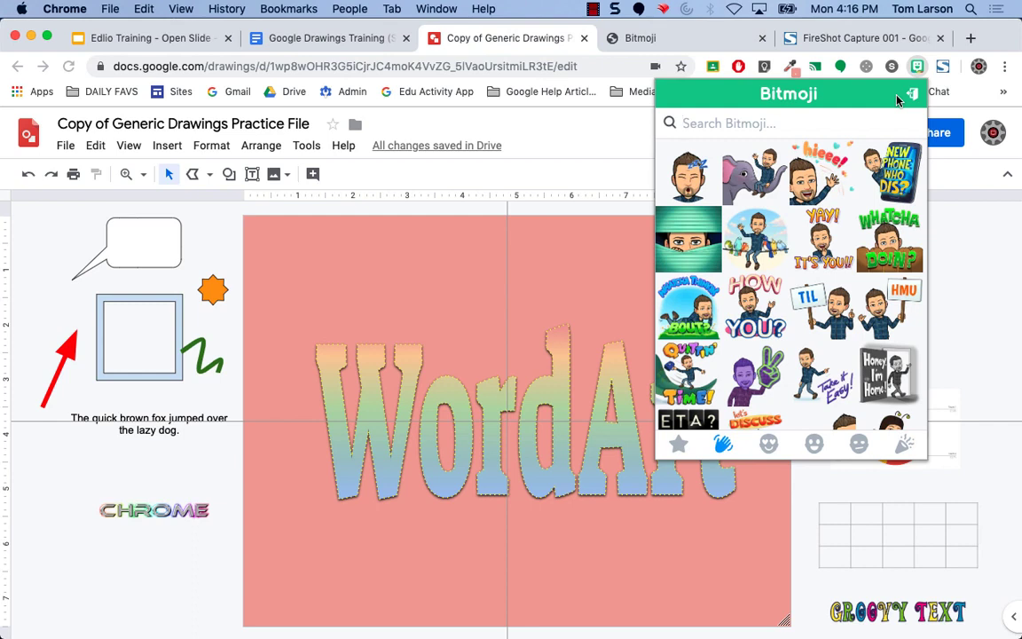
left_click(560, 293)
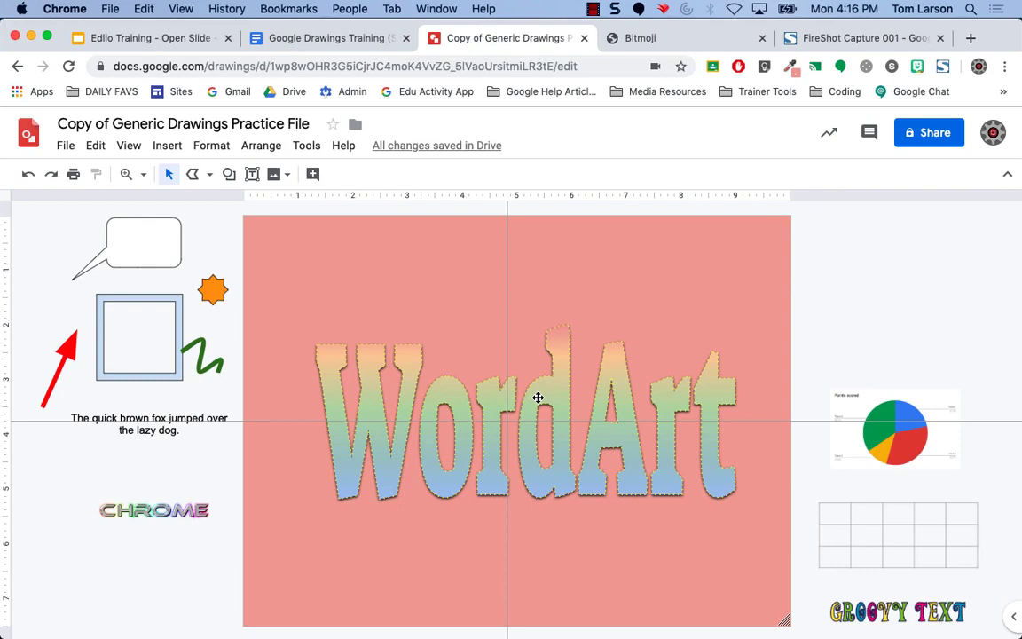
Open the Famous Fonts link from the Google Drawings Training document and go to the page's text image generator.
left_click(337, 39)
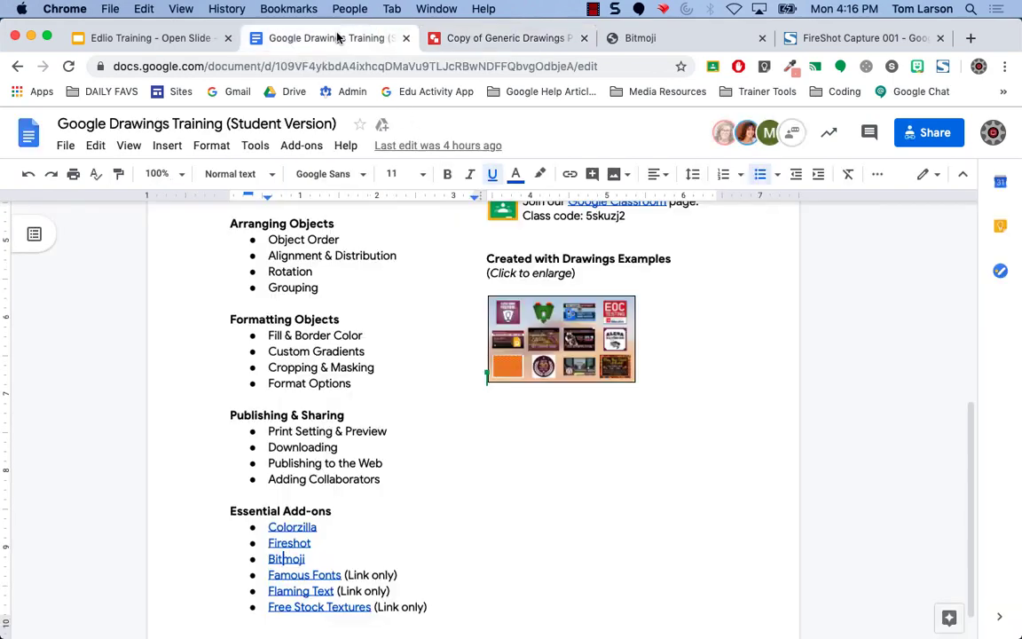
left_click(330, 573)
left_click(346, 596)
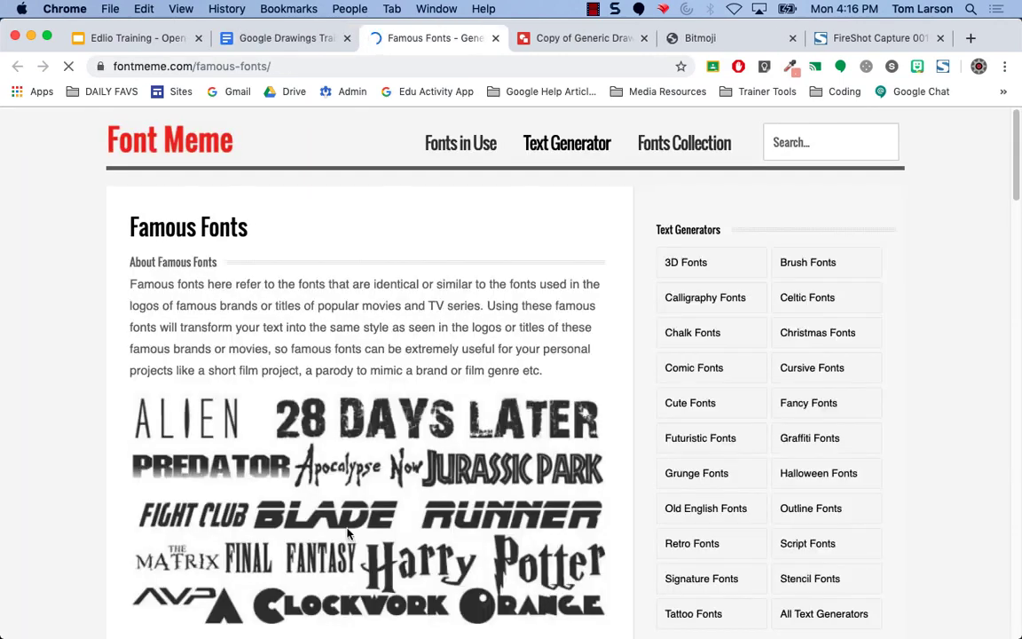
scroll(346, 532, "down", 5)
scroll(347, 528, "down", 6)
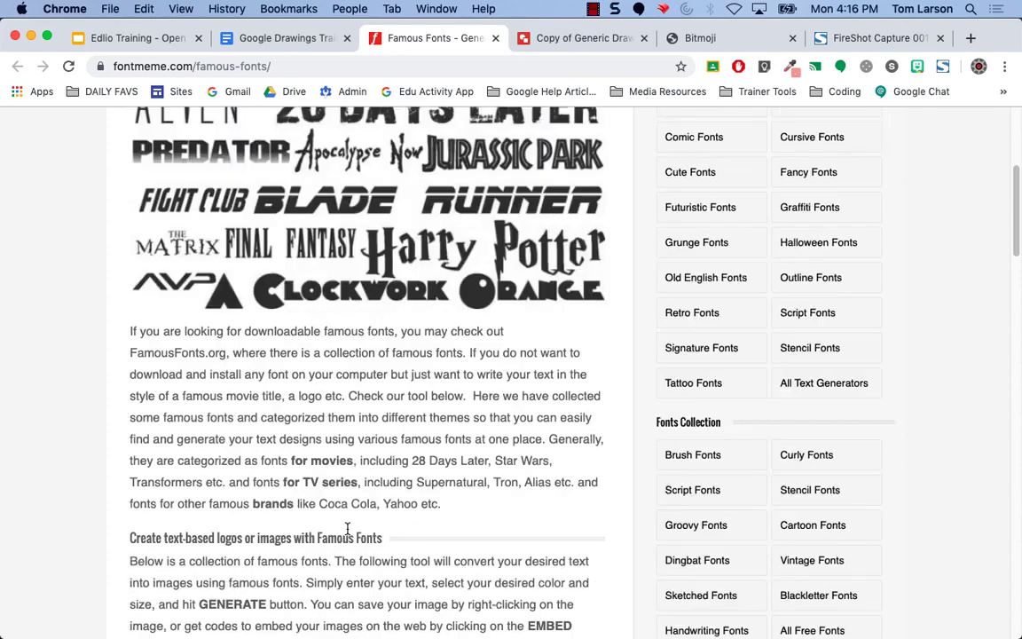
scroll(347, 528, "down", 6)
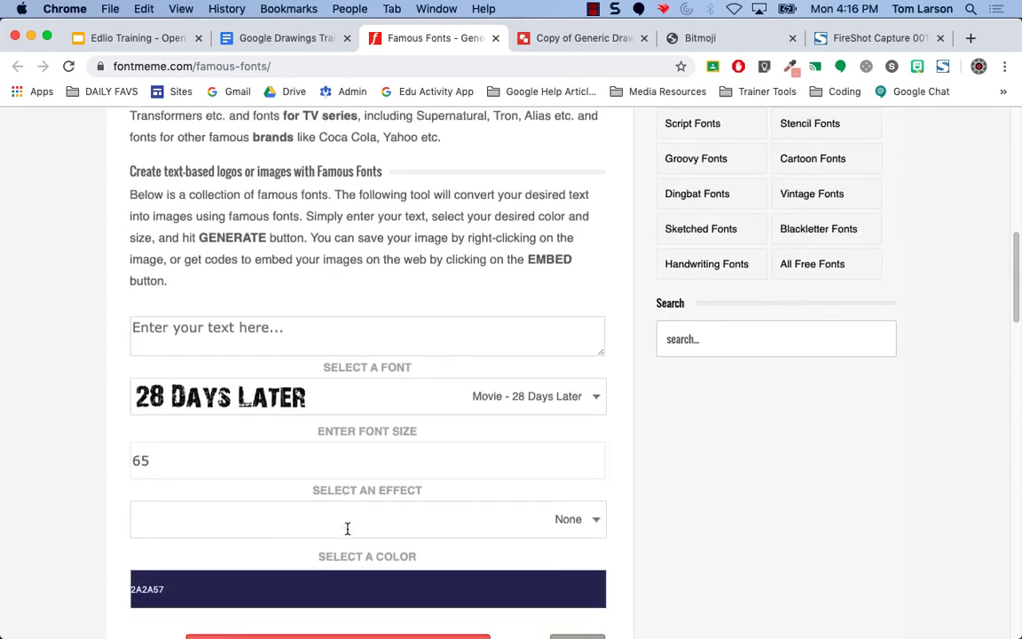
Enter a first name in capitals as the text to convert, and choose the Movie - Jurassic Park font.
left_click(284, 299)
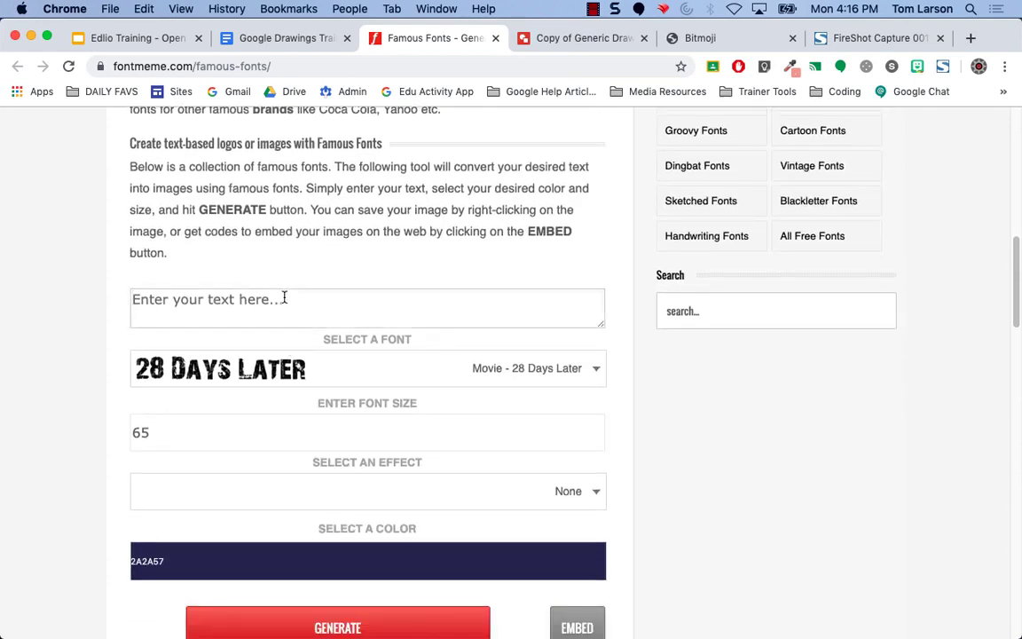
type("TOMMY")
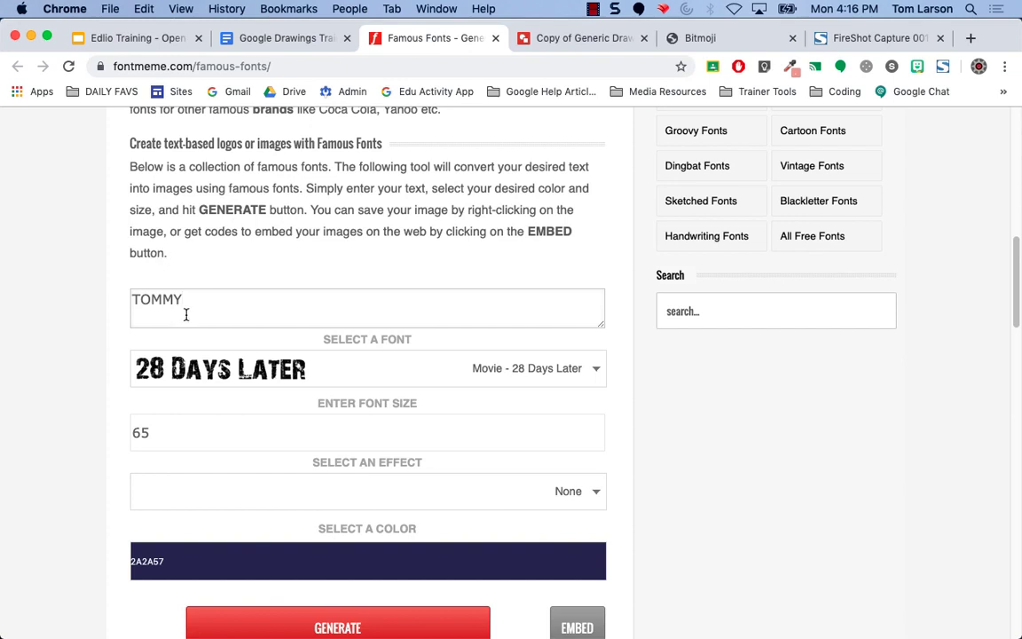
left_click(596, 370)
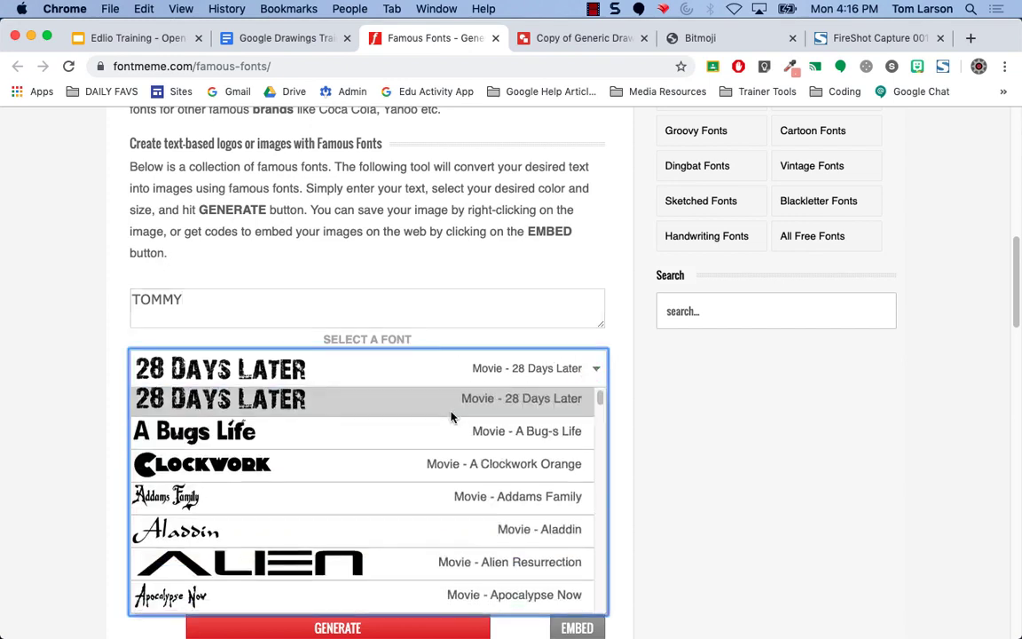
scroll(451, 417, "down", 1)
scroll(450, 417, "down", 5)
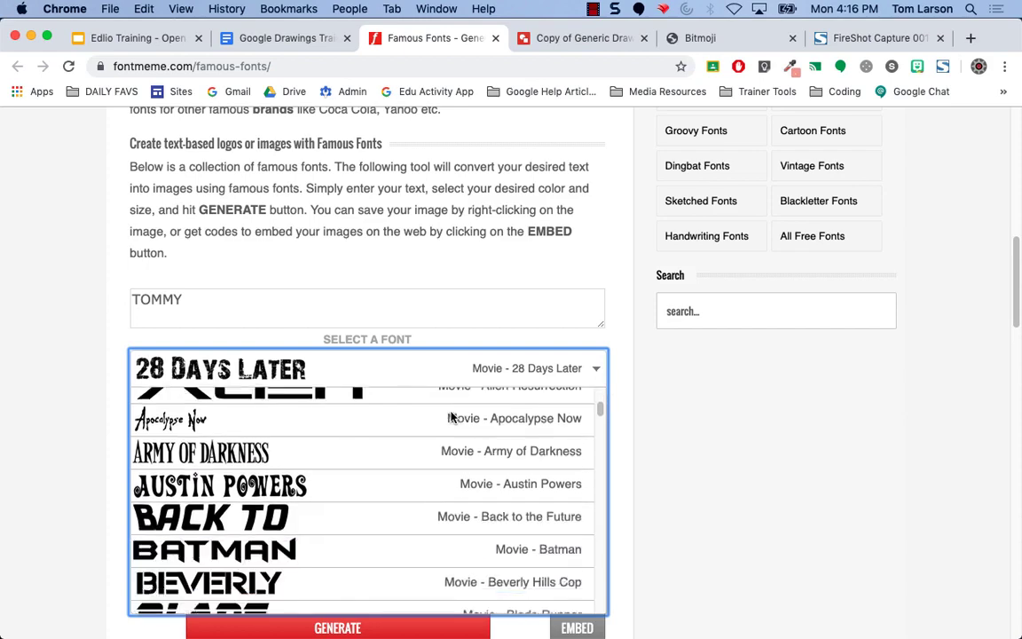
scroll(451, 416, "down", 4)
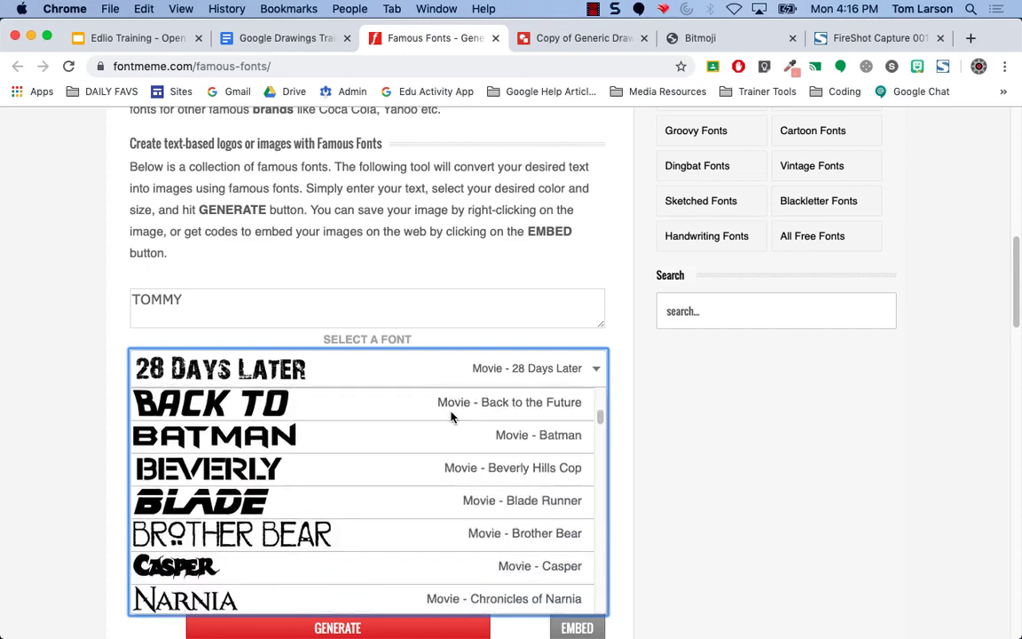
scroll(451, 417, "down", 5)
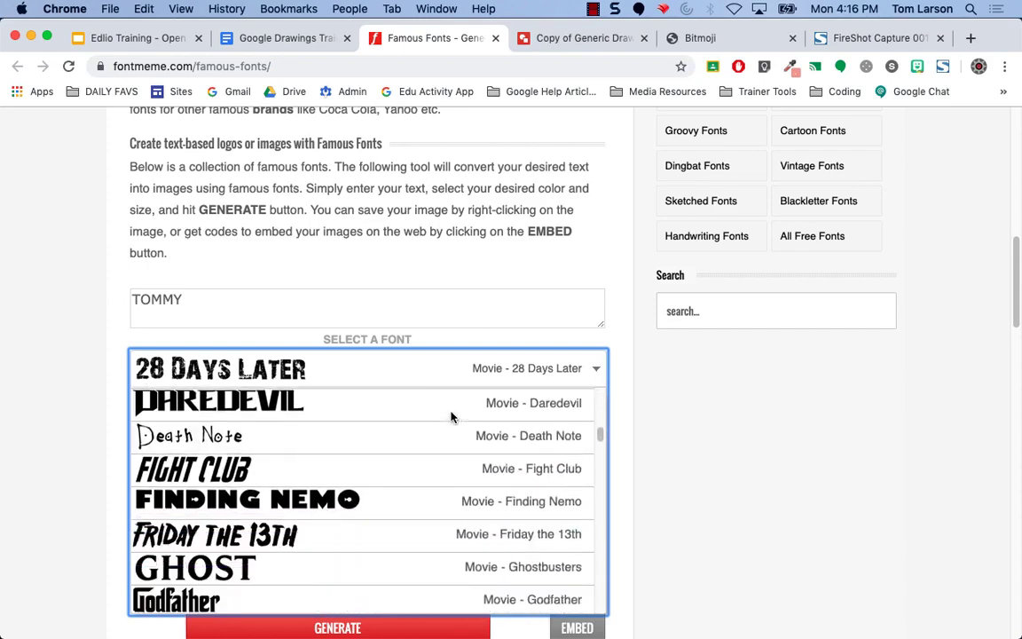
scroll(450, 417, "down", 4)
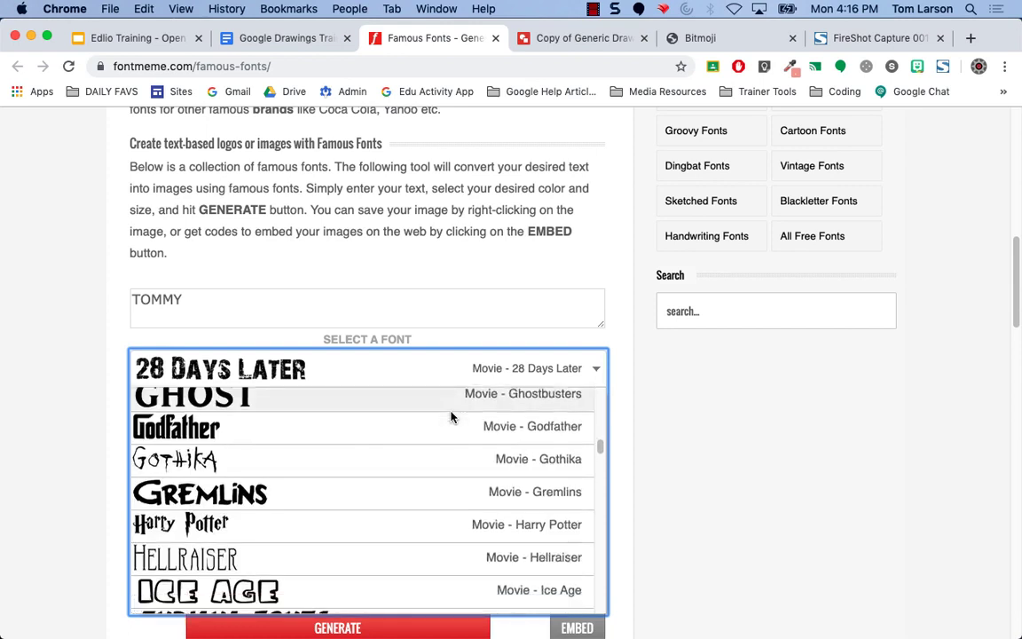
scroll(451, 417, "down", 2)
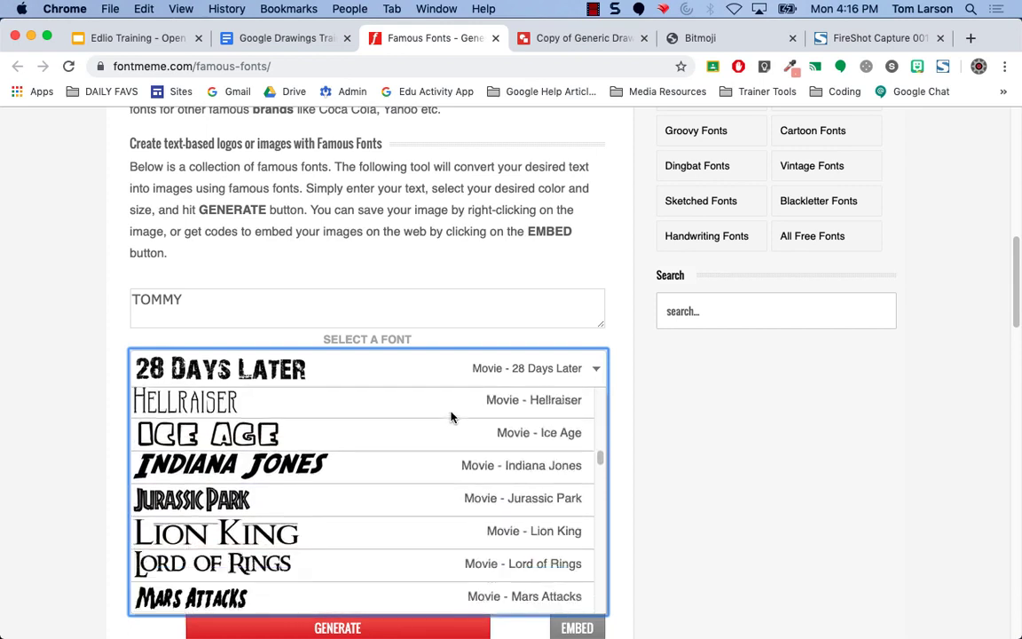
left_click(251, 503)
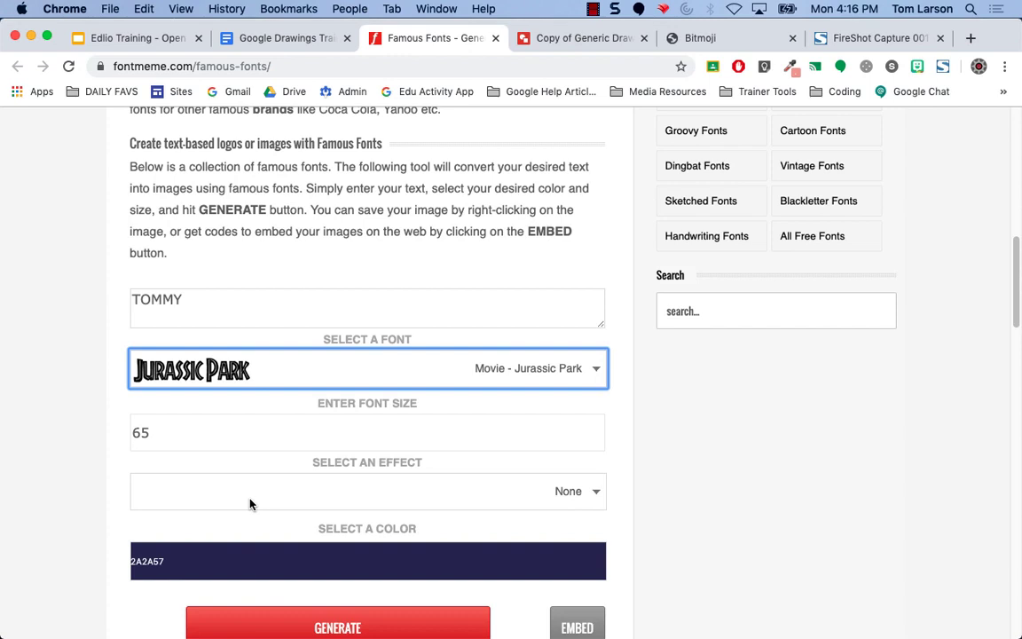
Set the font size of the generated text to 120.
scroll(335, 444, "down", 2)
left_click(244, 330)
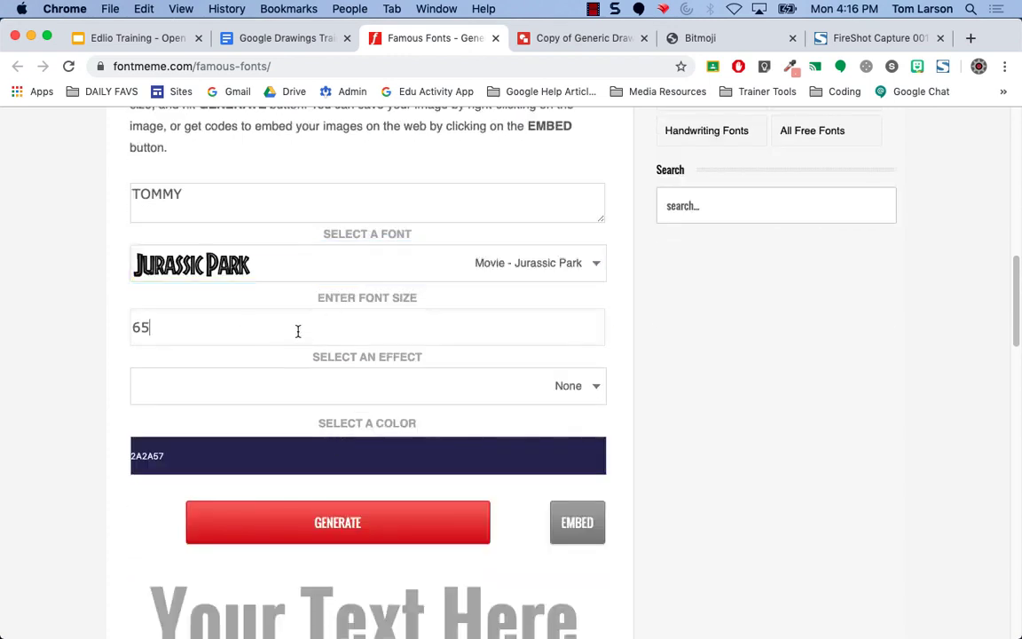
left_click_drag(166, 319, 130, 321)
type("120")
key("Tab")
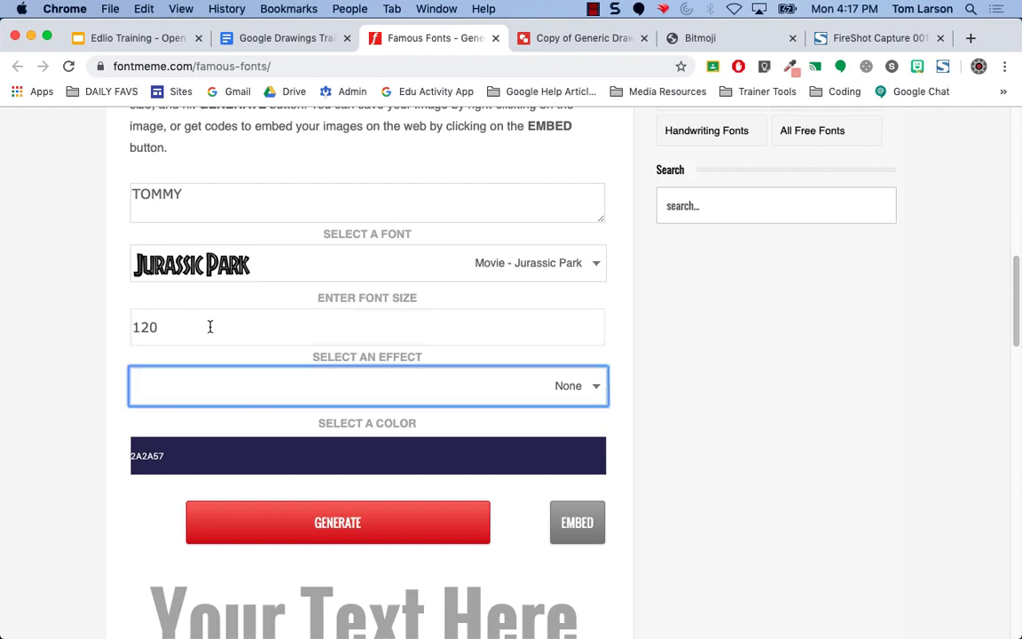
Apply the Style-Columbia effect to the text and generate its image.
left_click(568, 385)
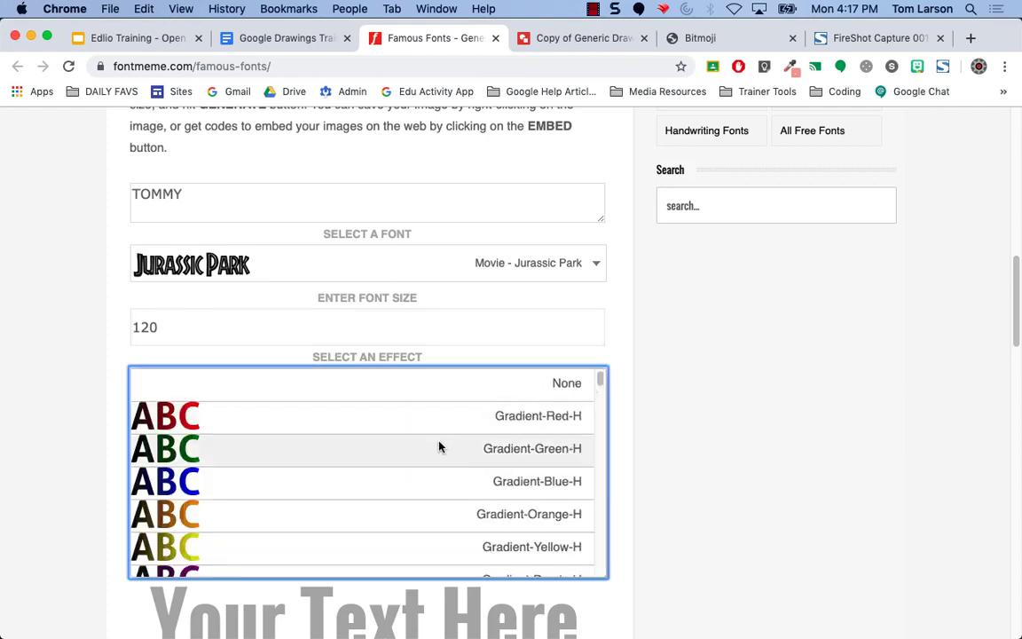
scroll(370, 458, "down", 15)
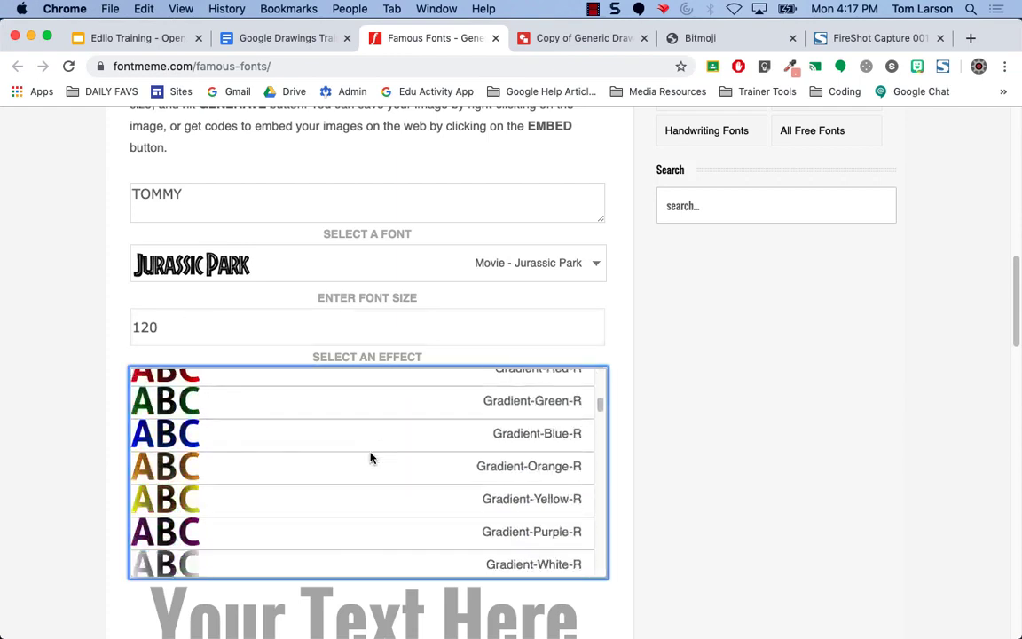
scroll(370, 458, "down", 15)
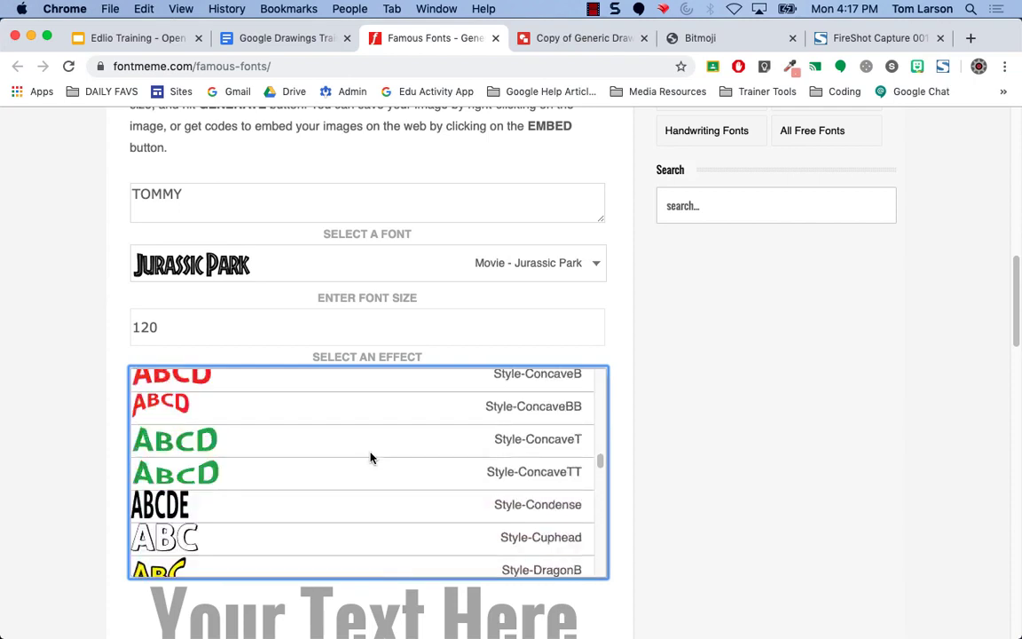
scroll(371, 458, "up", 2)
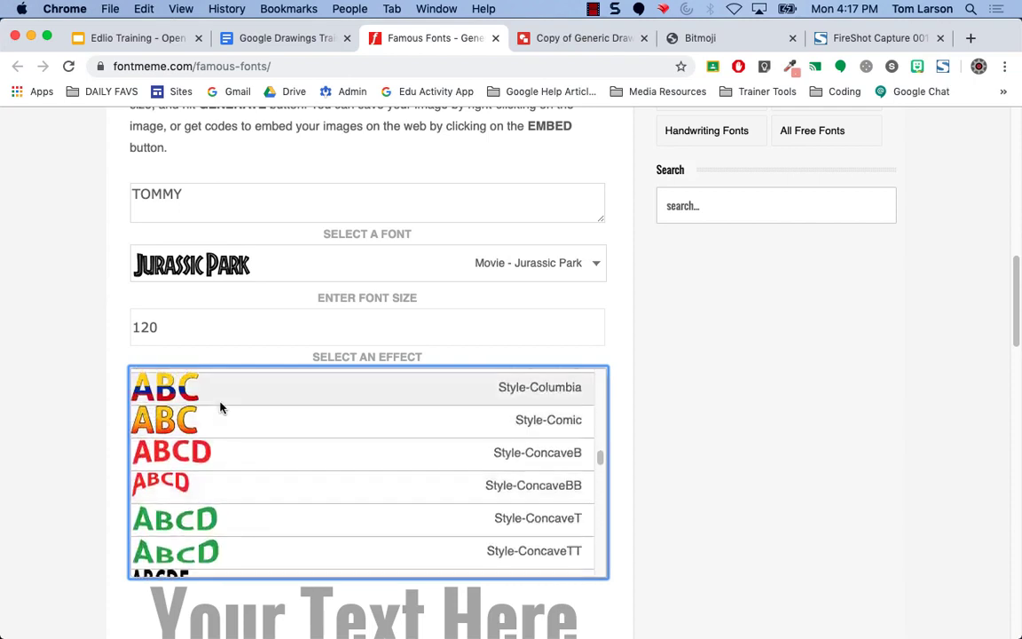
left_click(221, 404)
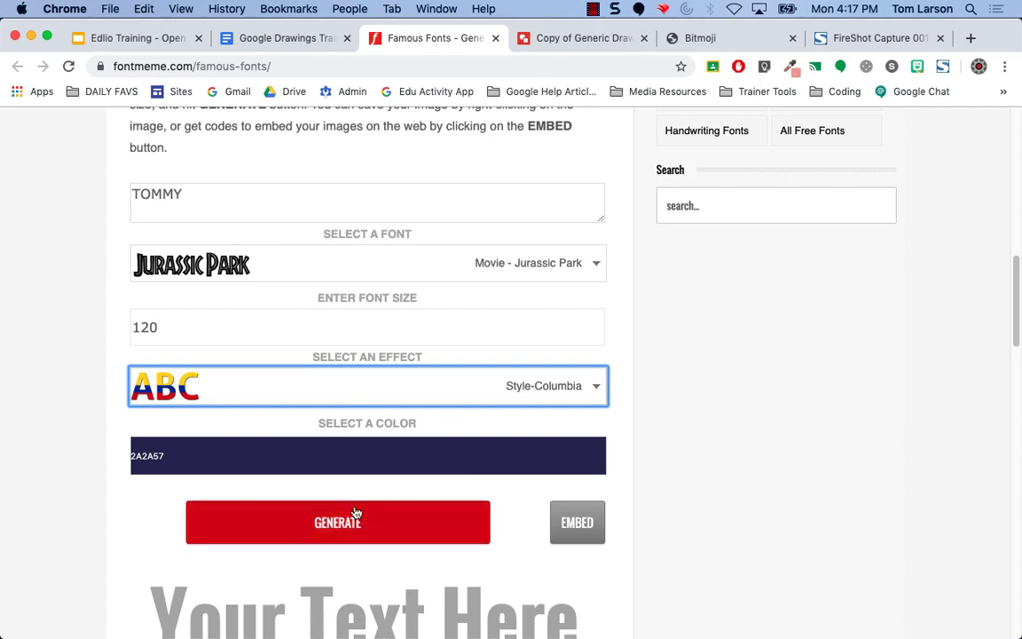
left_click(322, 526)
scroll(737, 431, "down", 3)
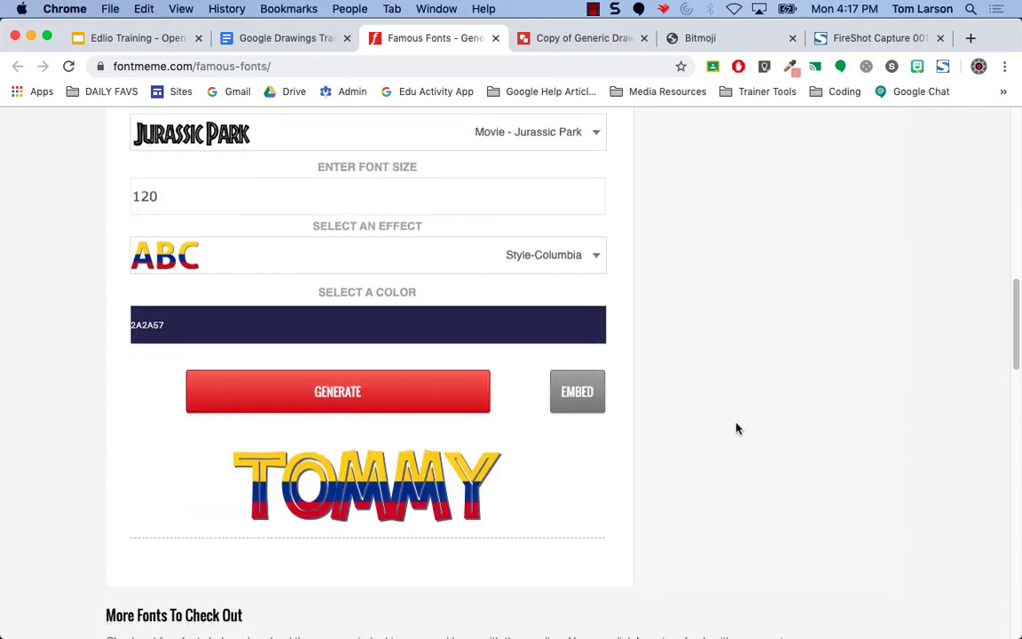
Copy the generated name image into the Google Drawings practice file and enlarge it to slightly wider than the canvas.
right_click(421, 459)
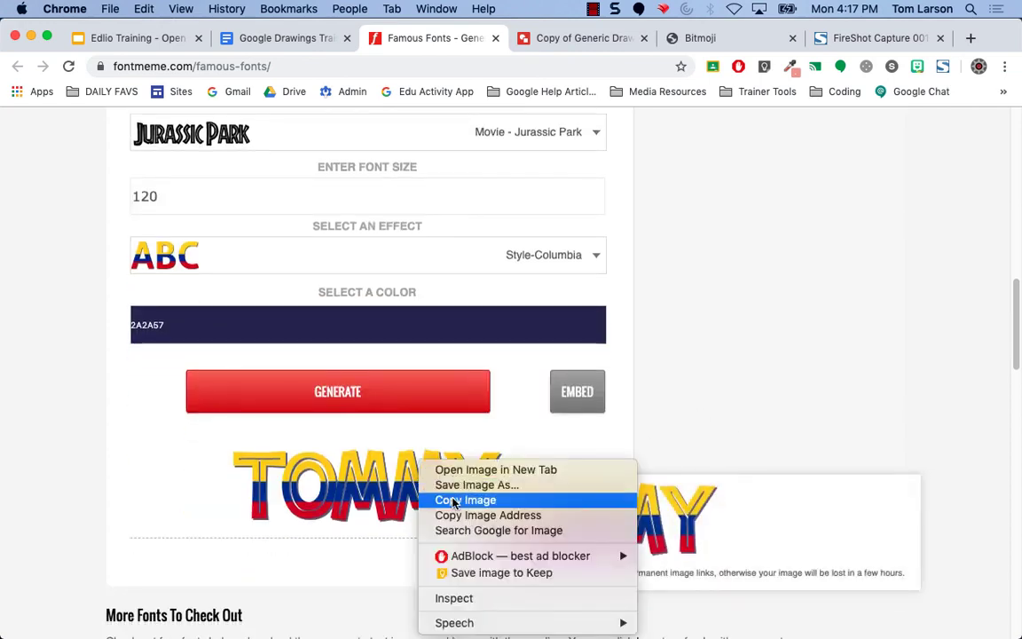
left_click(453, 501)
left_click(572, 38)
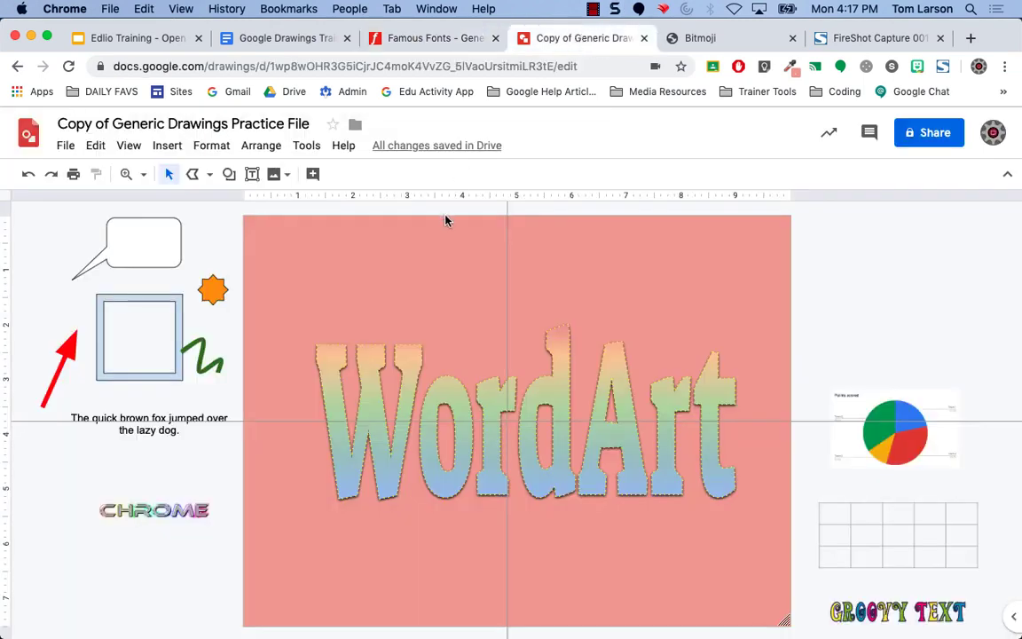
right_click(436, 270)
left_click(467, 337)
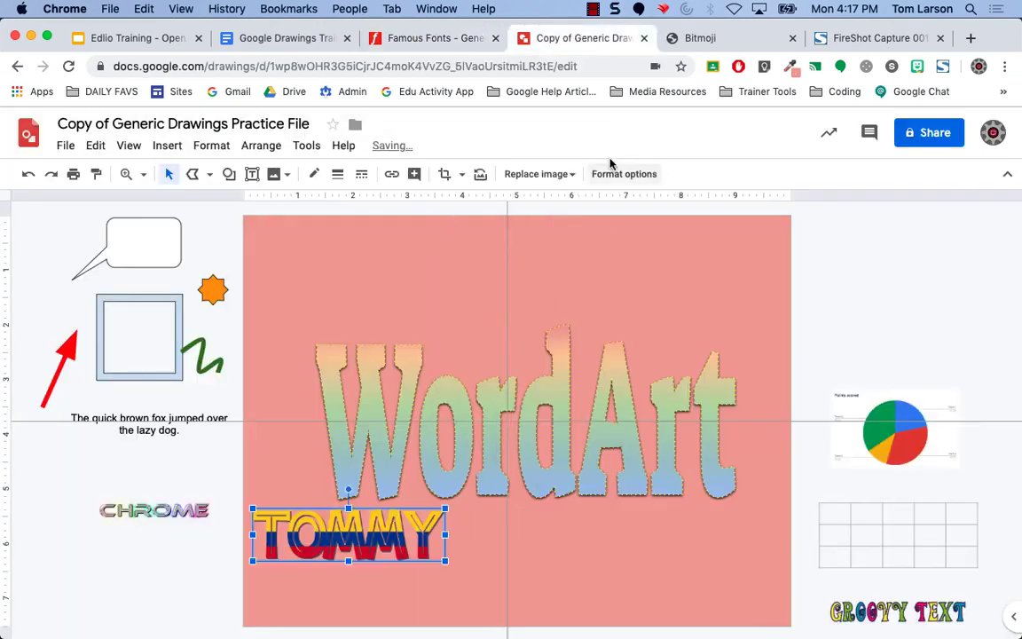
left_click_drag(445, 508, 611, 408)
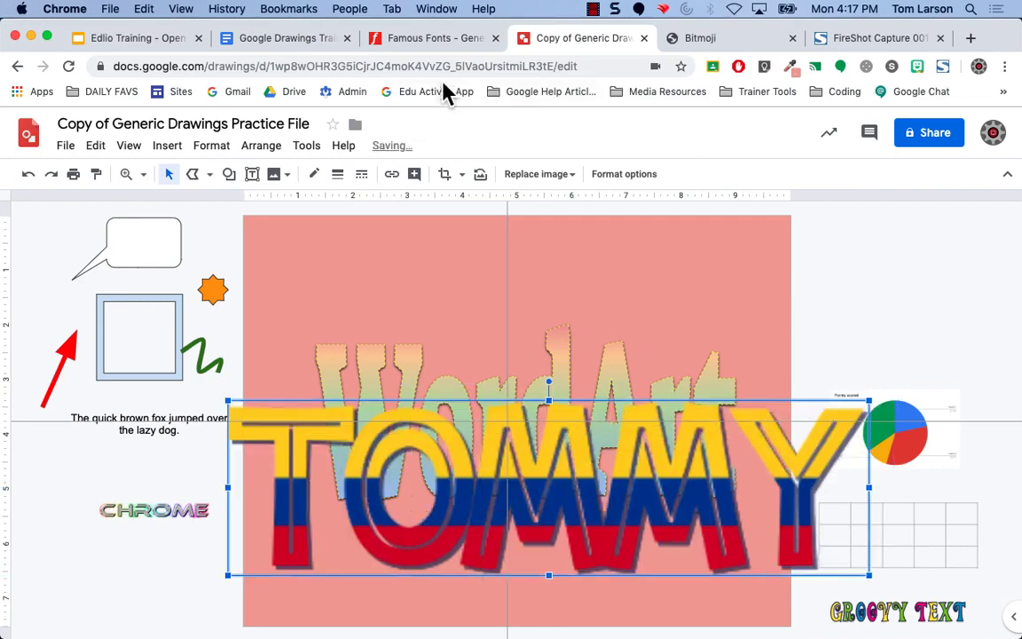
Return to the Google Drawings Training document and open its Flaming Text link under Essential Add-ons.
left_click(282, 38)
scroll(257, 324, "down", 2)
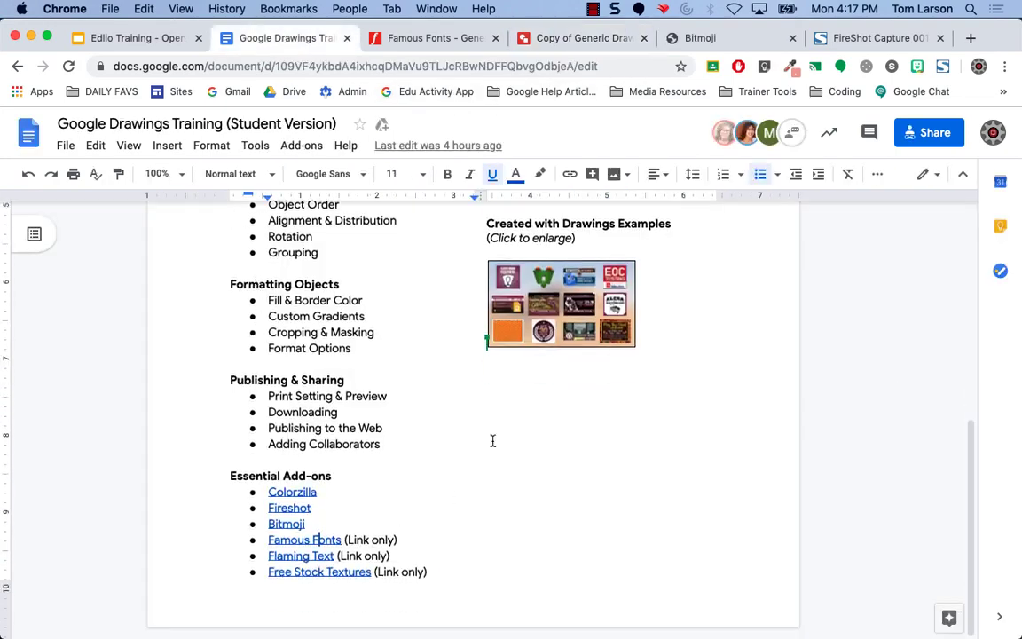
left_click(310, 540)
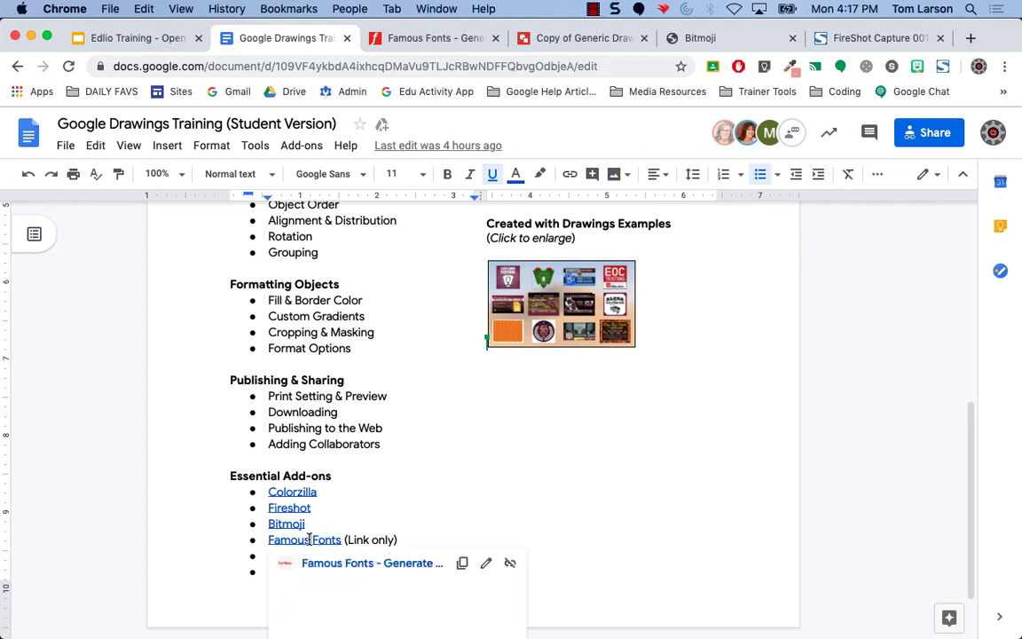
left_click(492, 518)
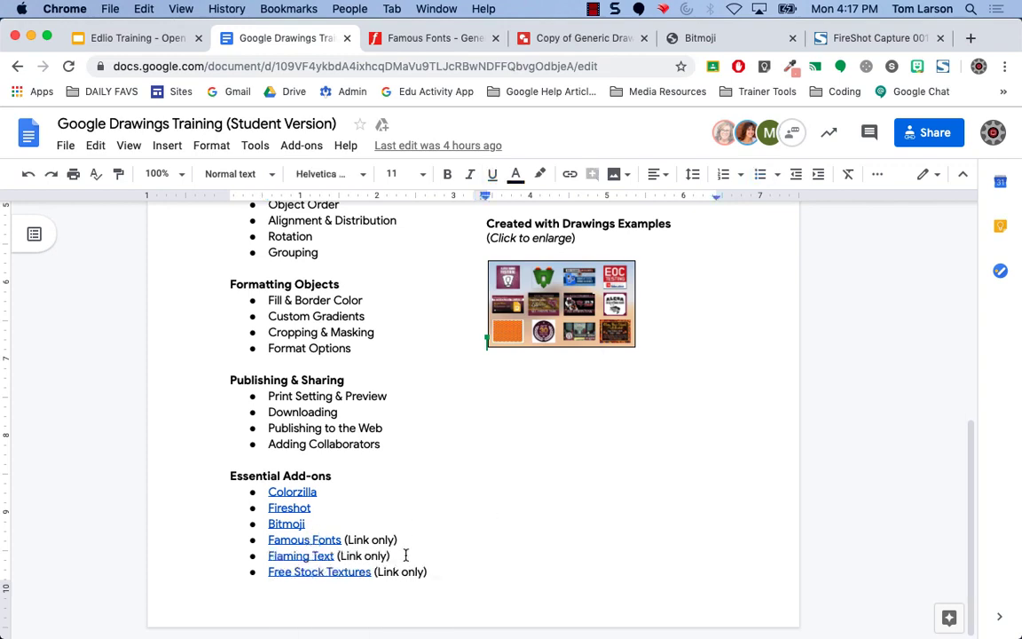
left_click(295, 555)
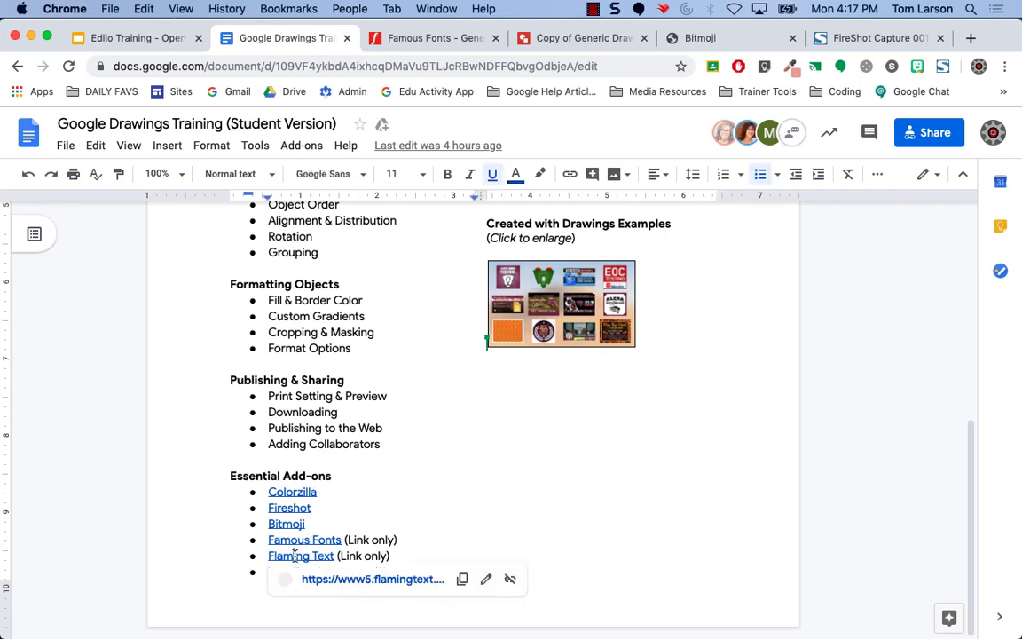
left_click(337, 579)
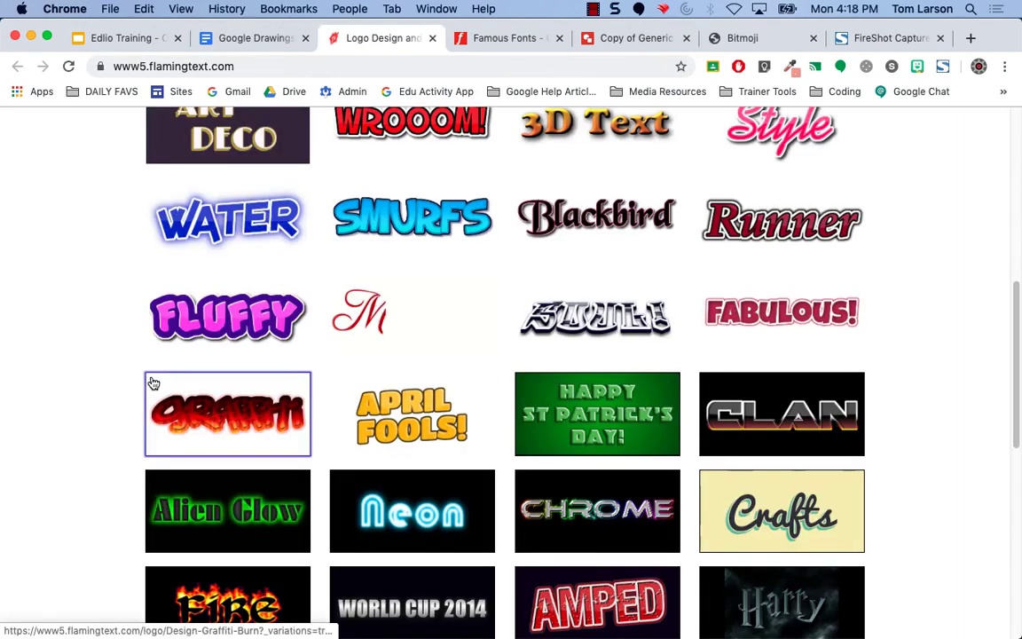
Browse the Flaming Text logo styles and open the Smurfs design.
scroll(152, 384, "down", 1)
scroll(152, 383, "up", 1)
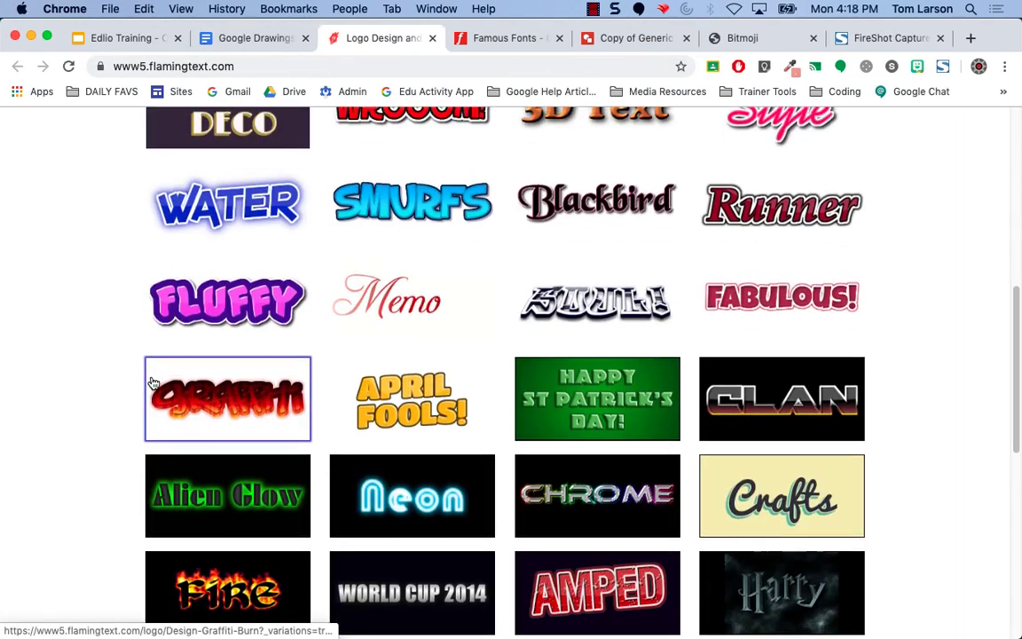
scroll(152, 383, "up", 3)
left_click(412, 346)
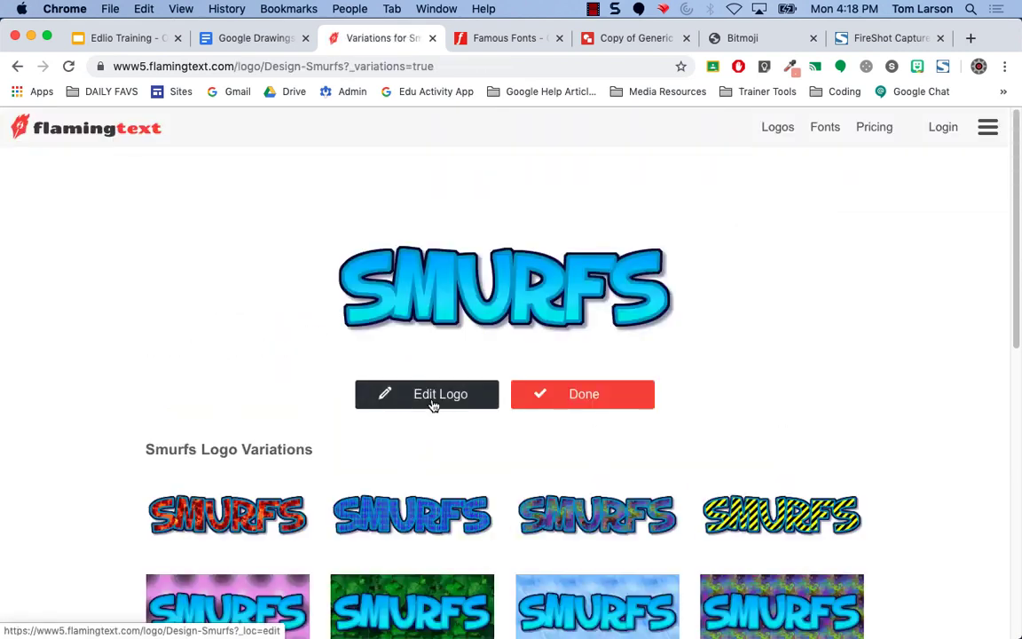
Copy the Smurfs logo image into the Google Drawings practice file and delete it again.
right_click(453, 285)
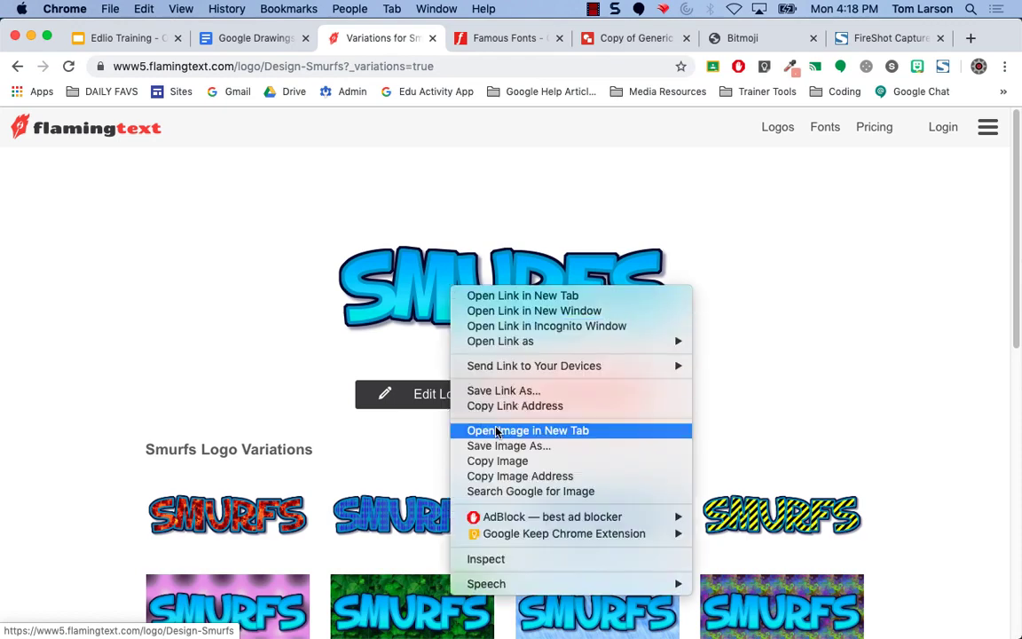
left_click(498, 461)
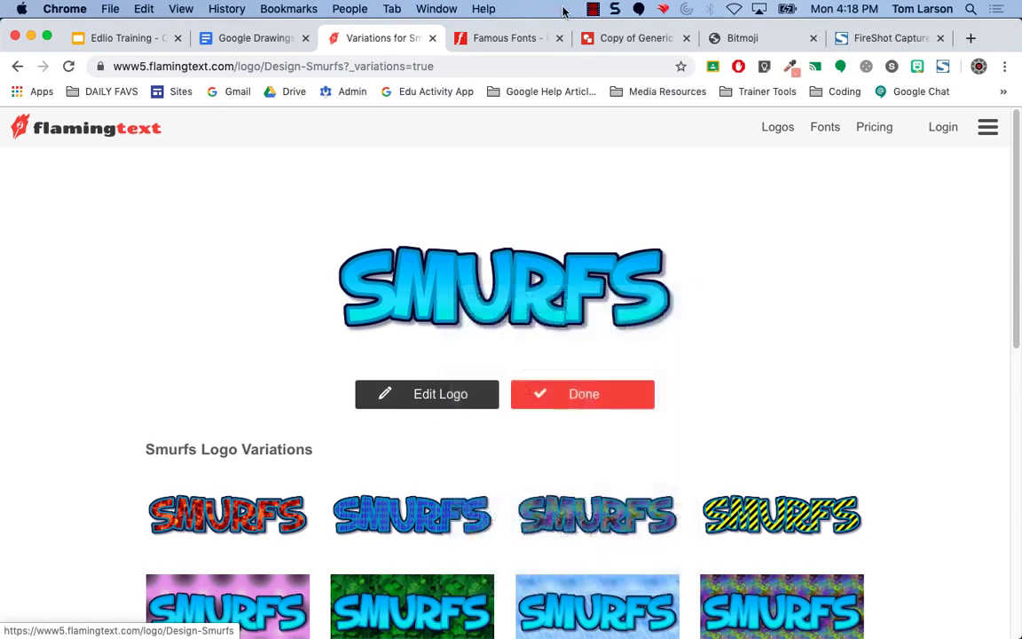
left_click(624, 42)
right_click(384, 280)
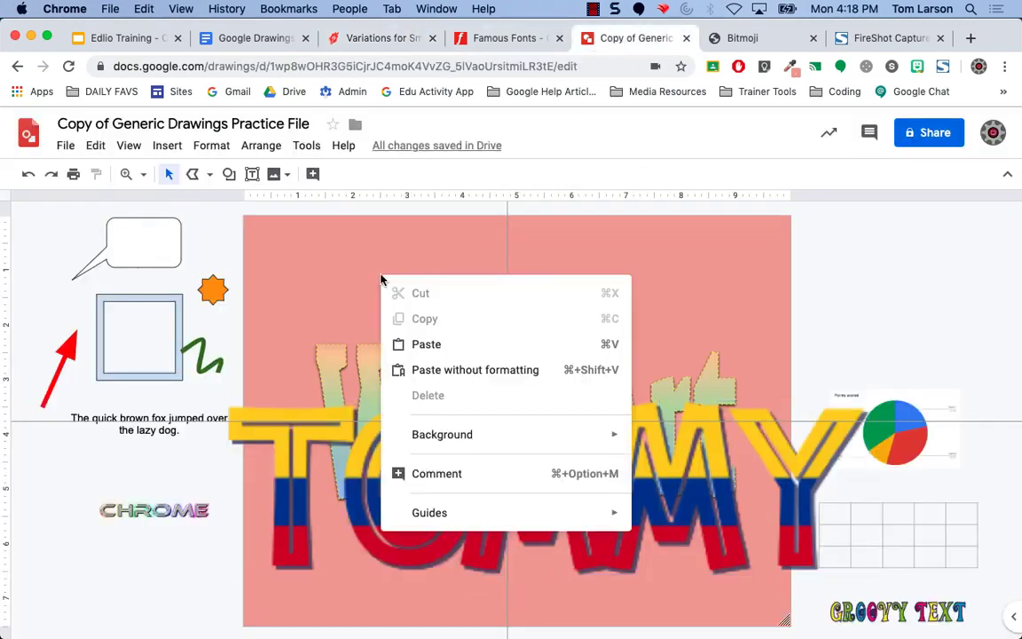
left_click(429, 346)
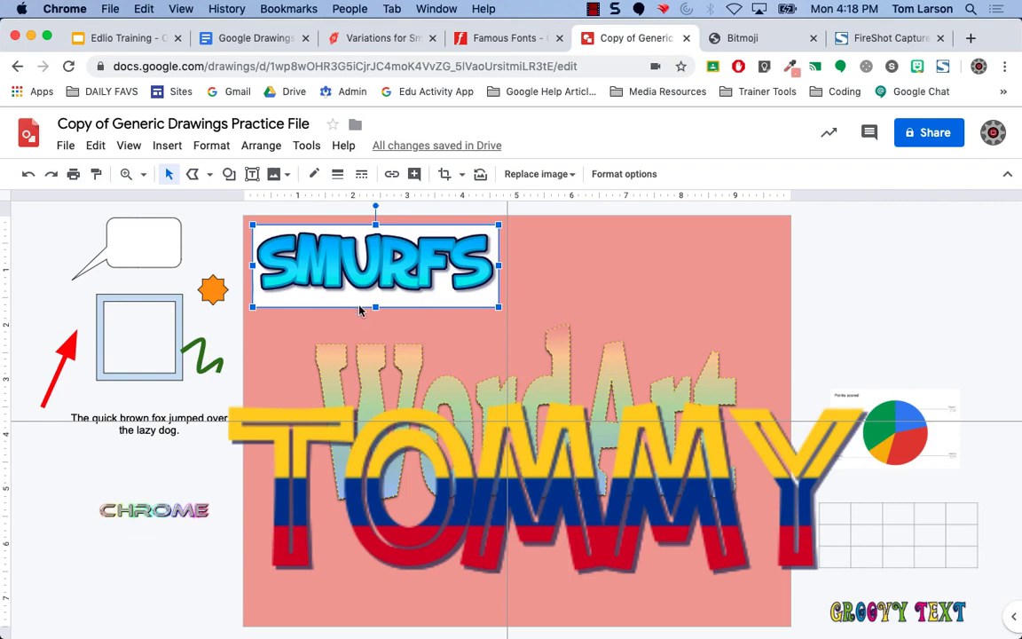
key("Delete")
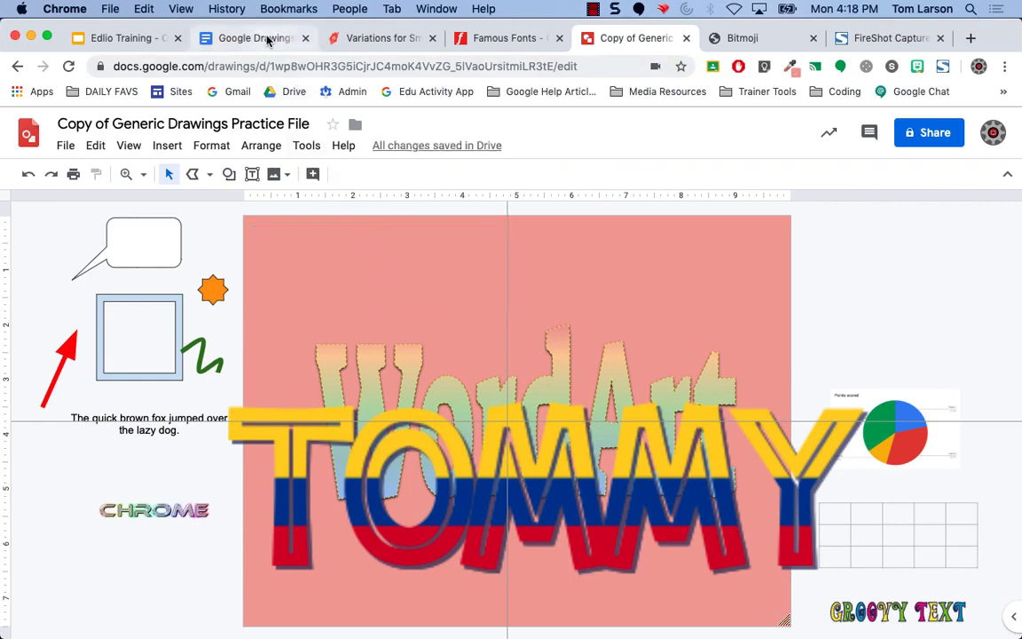
Return to the Google Drawings Training document and open its Free Stock Textures link.
left_click(231, 38)
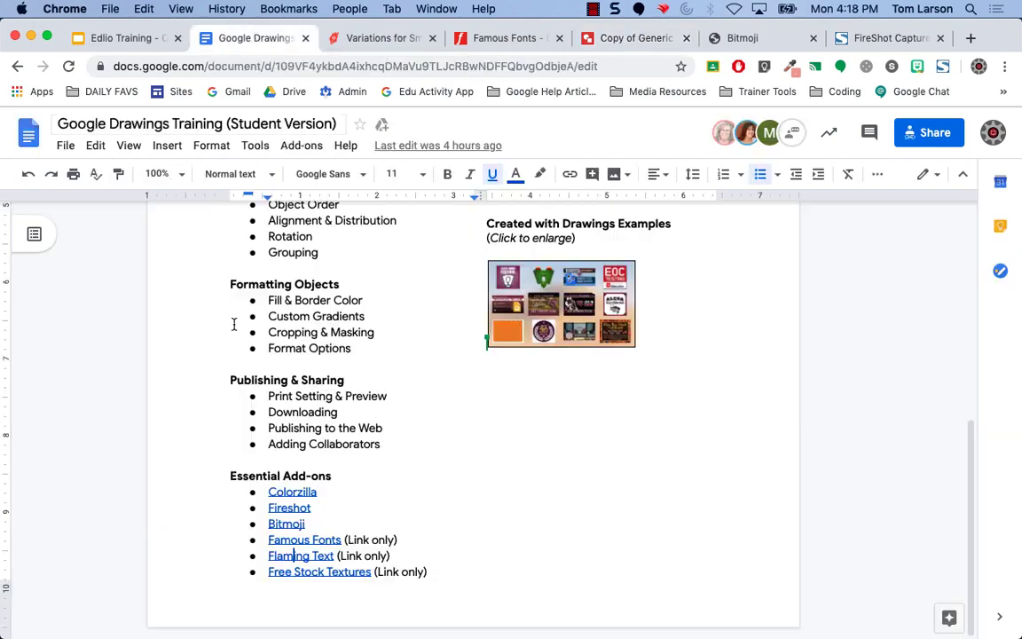
left_click(316, 571)
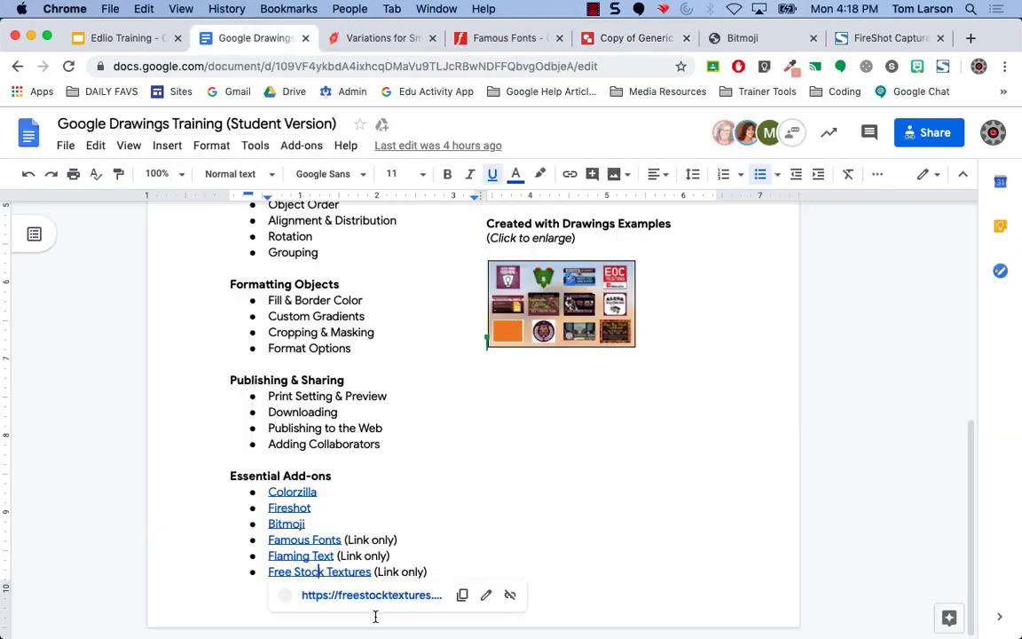
left_click(494, 551)
left_click(329, 572)
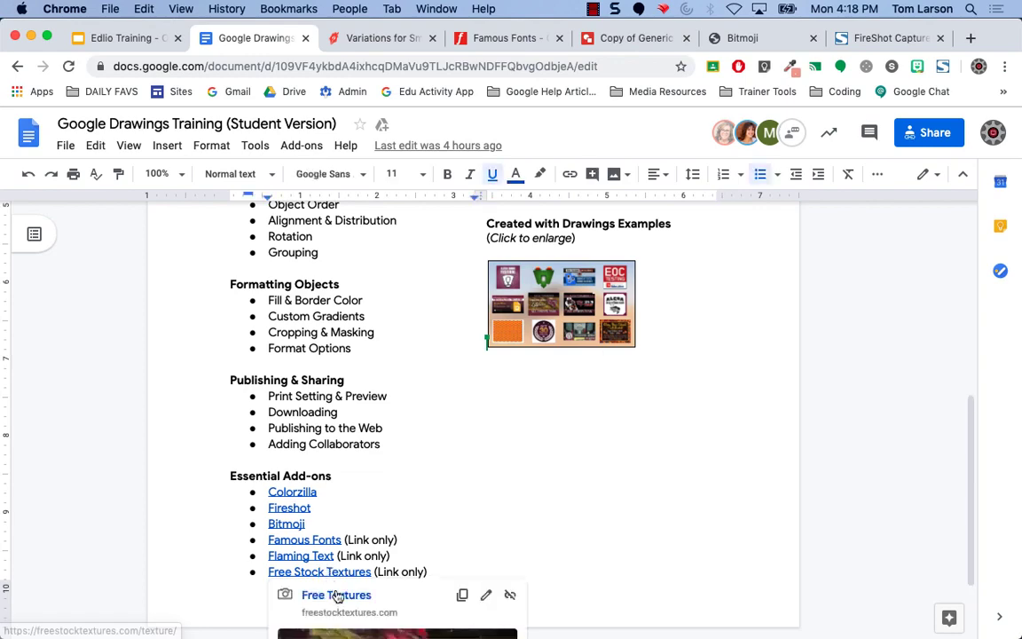
left_click(337, 595)
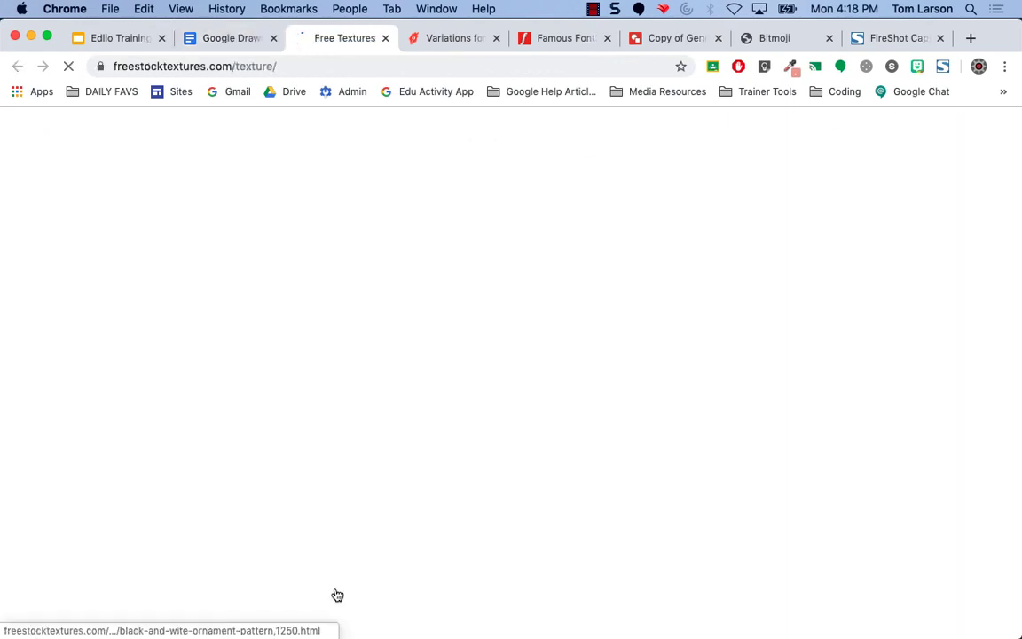
Browse the free textures and open the Delicate Abstract Paint texture.
scroll(306, 363, "down", 4)
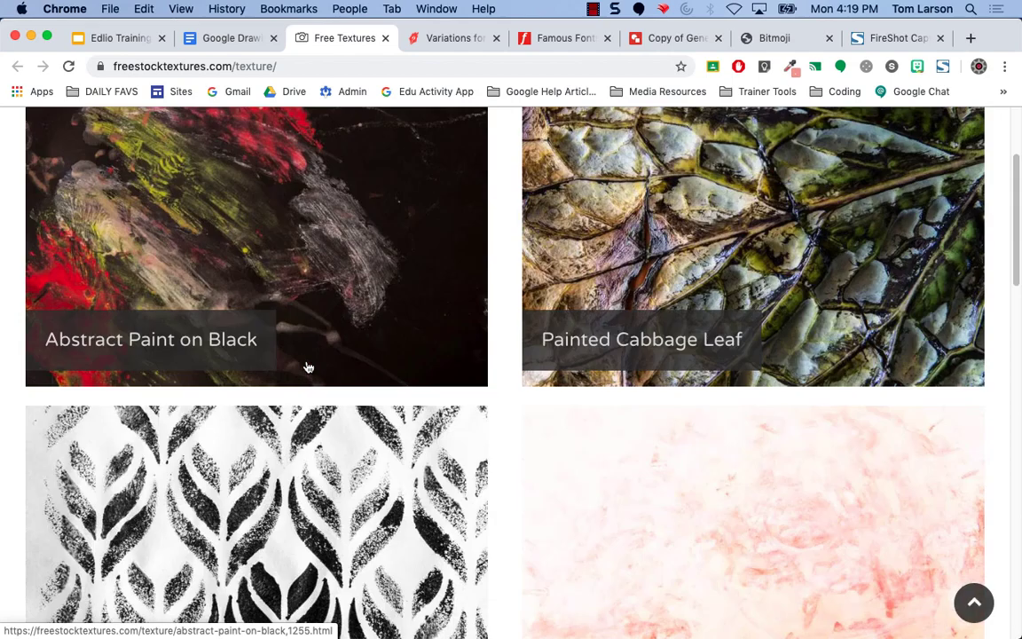
scroll(308, 368, "down", 6)
scroll(308, 367, "up", 4)
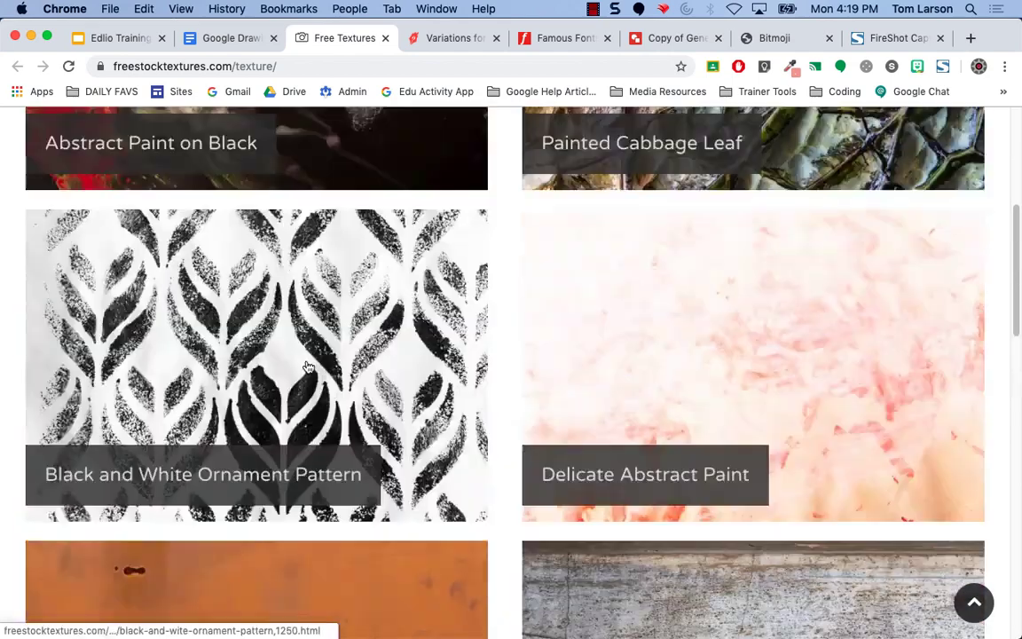
scroll(307, 367, "up", 2)
scroll(307, 368, "down", 1)
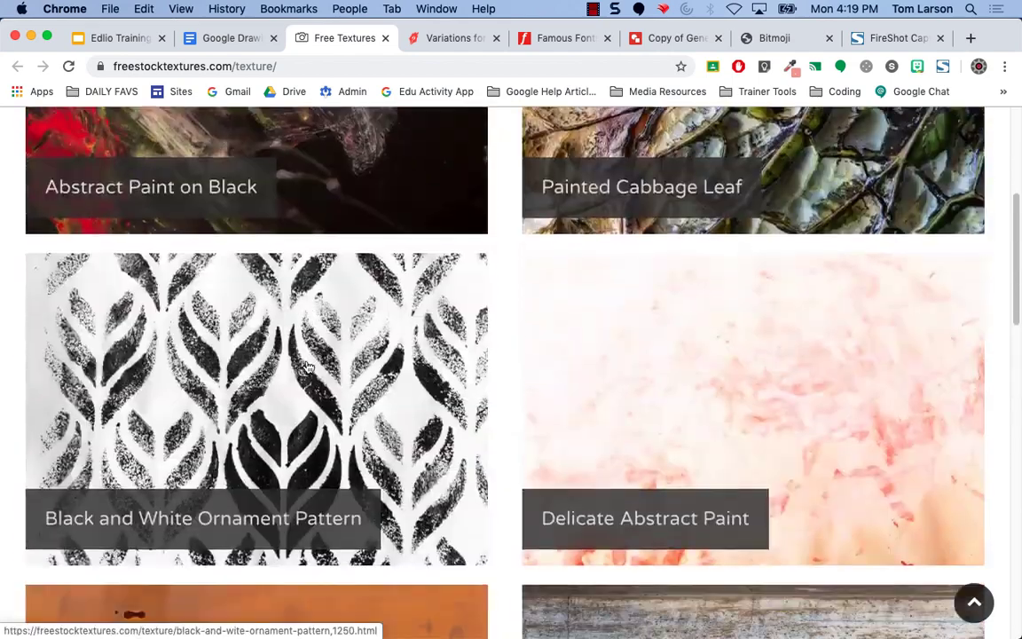
left_click(620, 429)
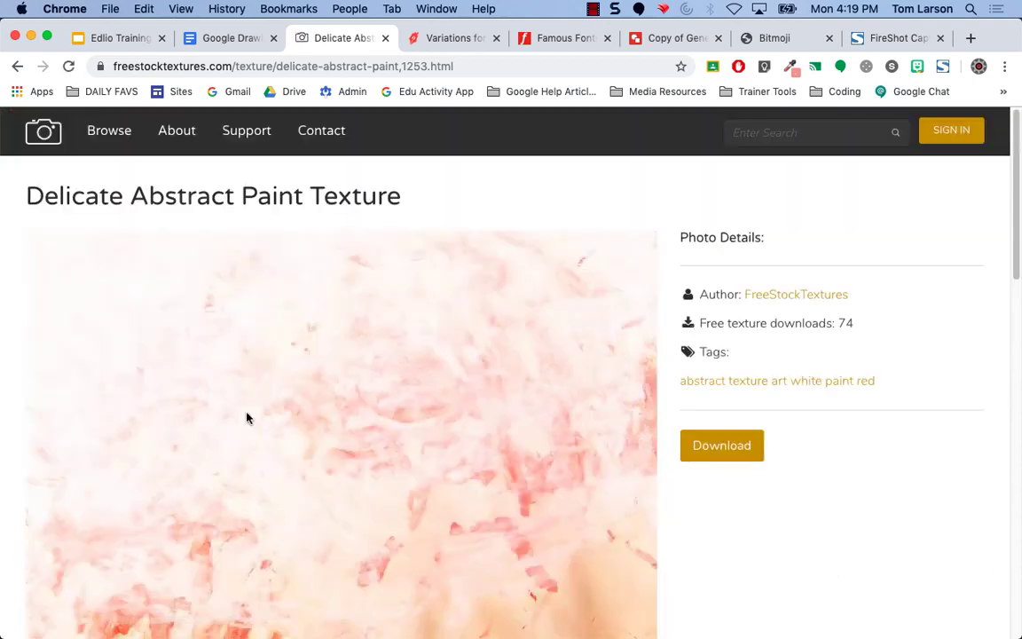
Copy the Delicate Abstract Paint texture image and switch to the Google Drawings practice file.
scroll(248, 418, "down", 2)
scroll(248, 417, "up", 2)
scroll(248, 418, "down", 1)
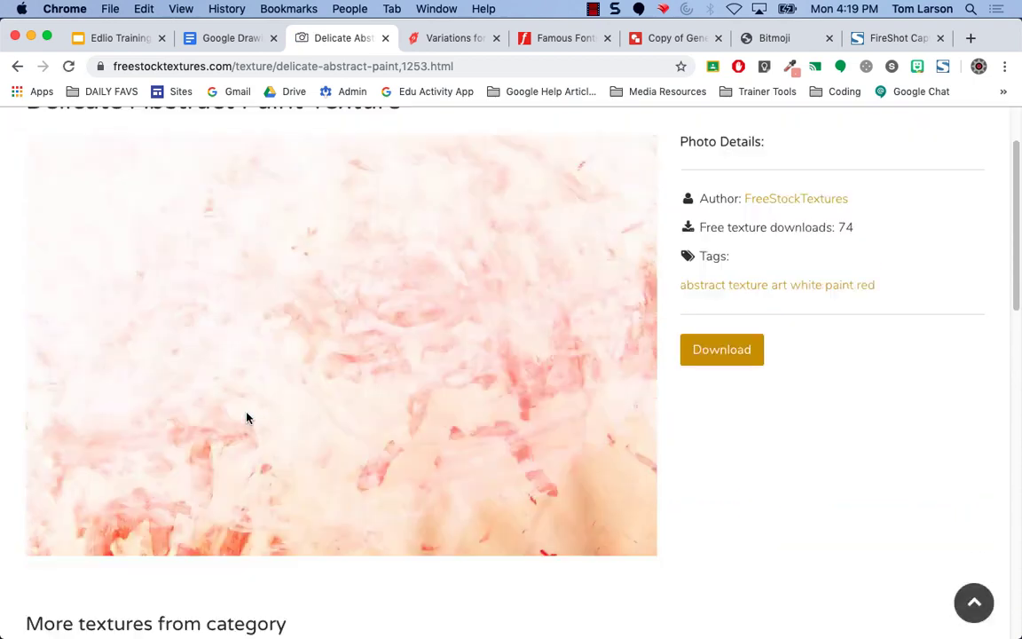
right_click(274, 283)
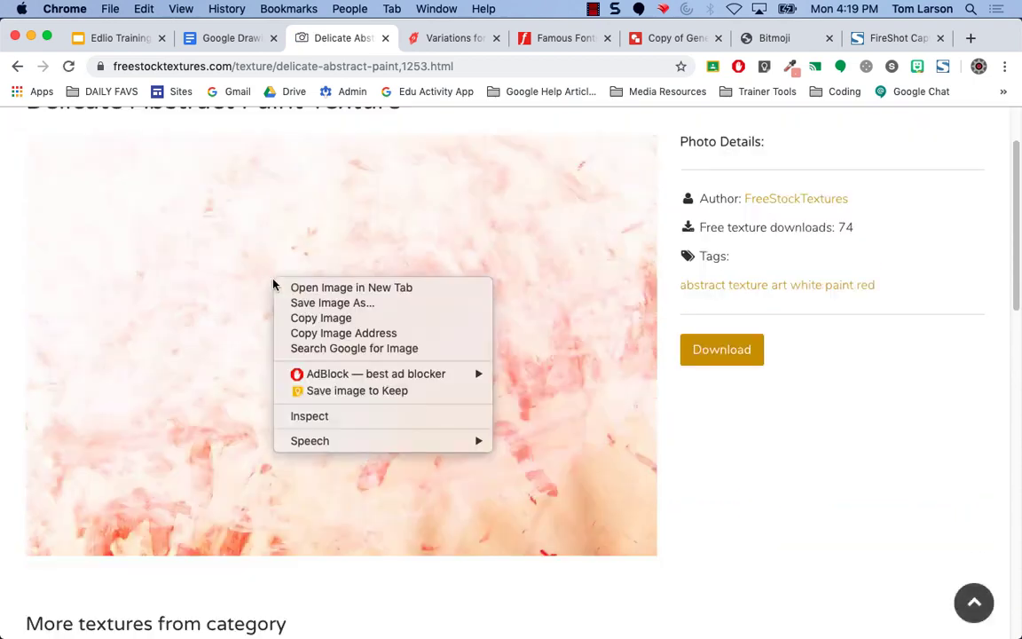
left_click(324, 319)
left_click(656, 37)
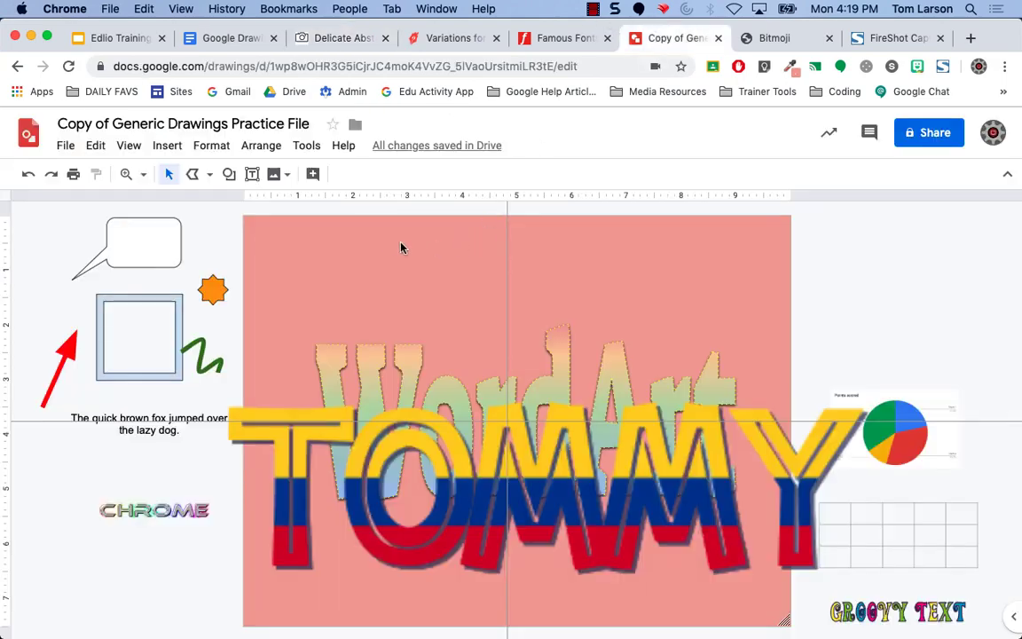